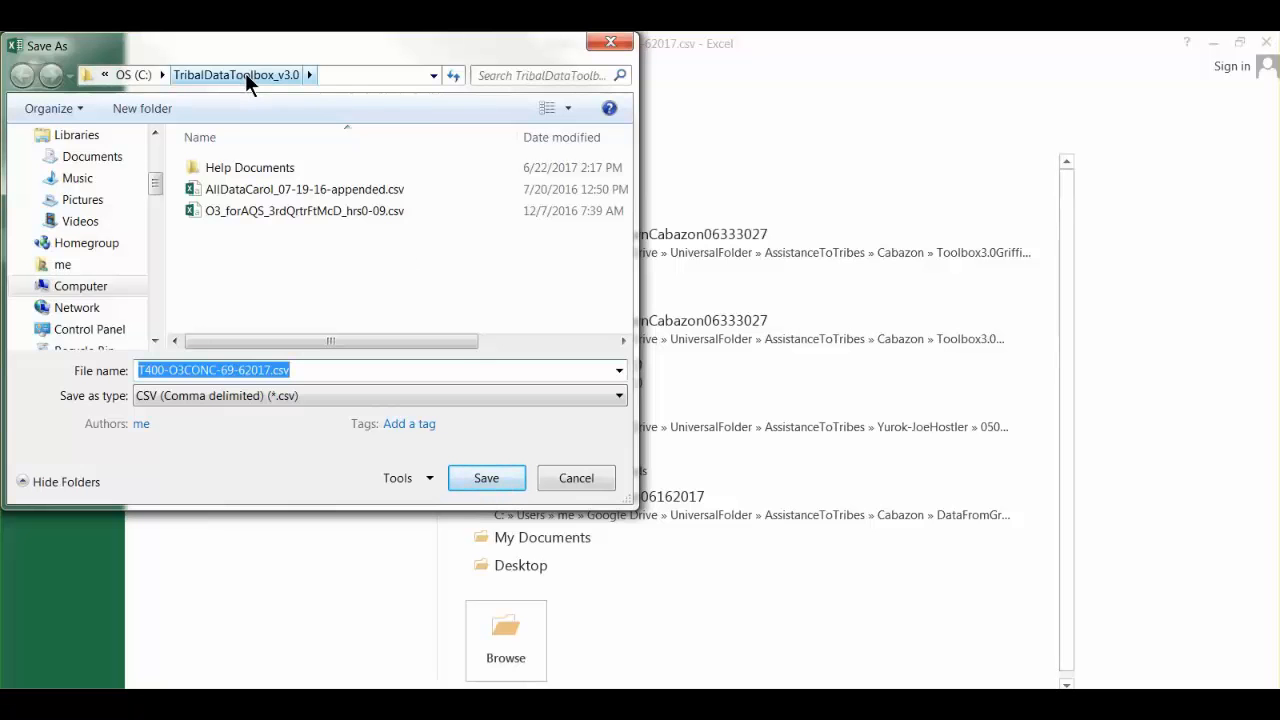
Step: Save T400-O3CONC-69-62017.csv as comma-delimited CSV in TribalDataToolbox_v3.0, keep that format, and close the workbook without saving again
left_click(470, 480)
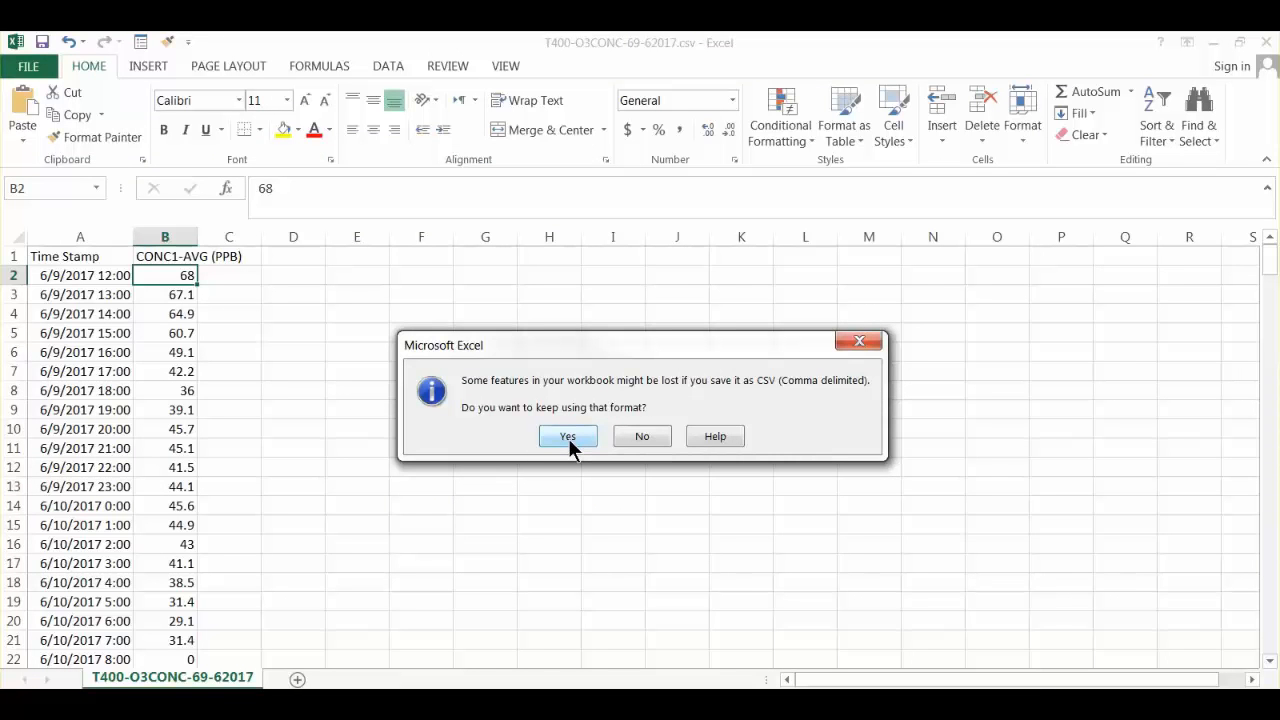
left_click(568, 439)
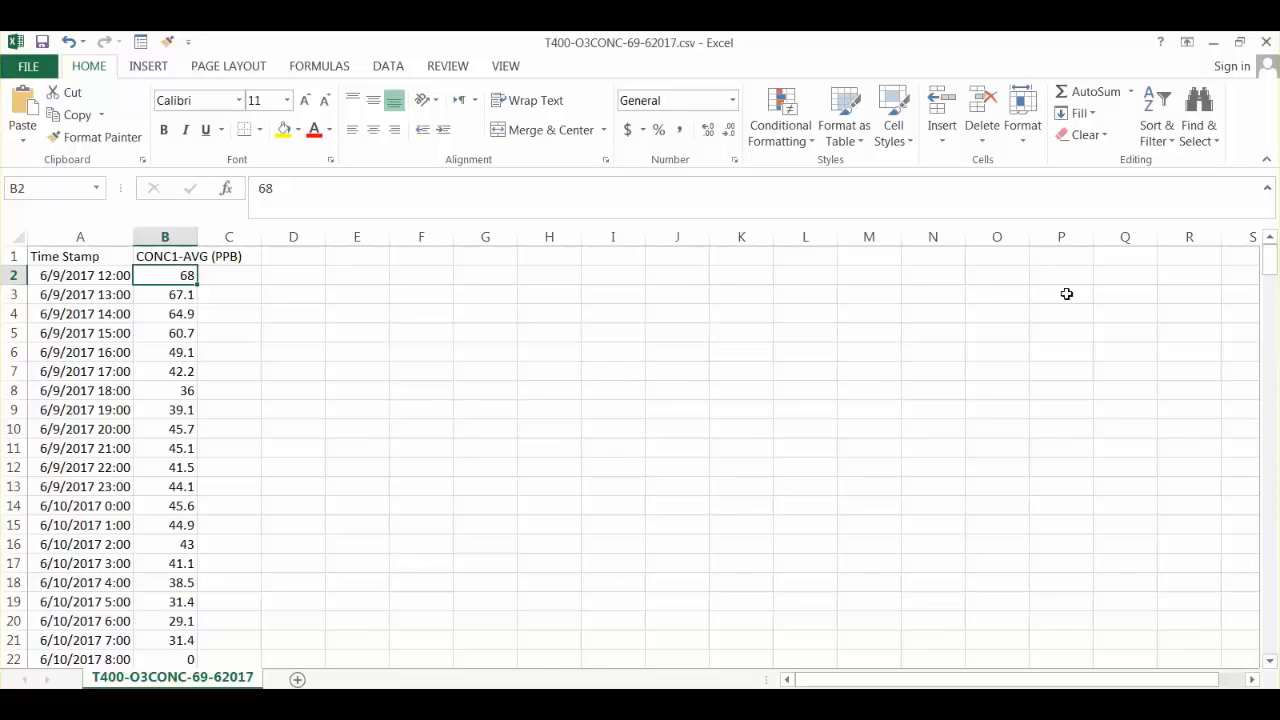
left_click(1265, 45)
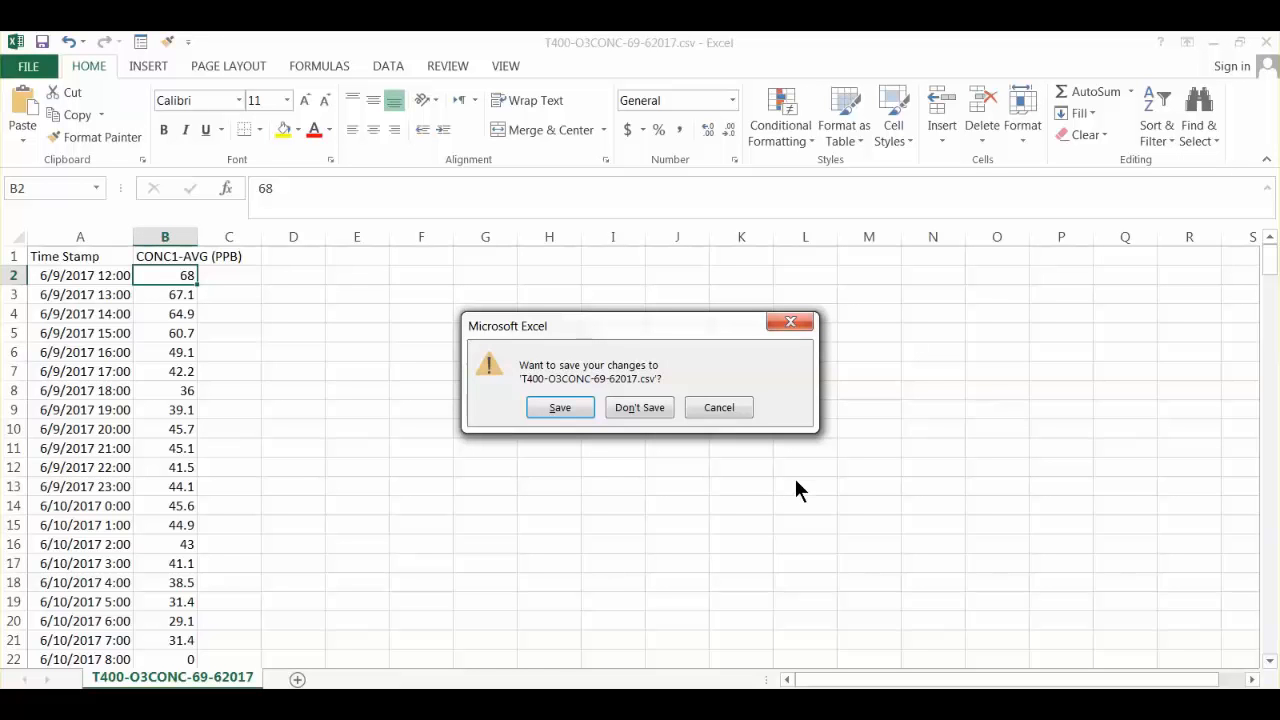
left_click(617, 410)
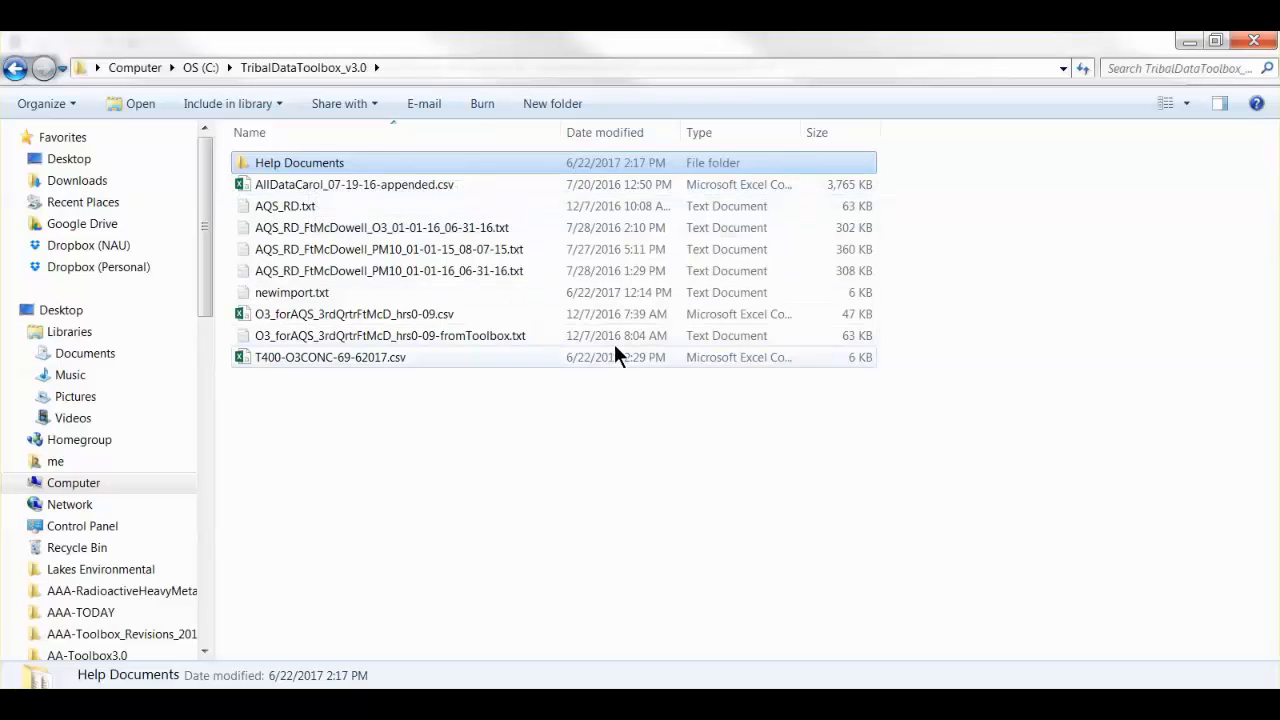
Step: Delete the old newimport.txt from the TribalDataToolbox_v3.0 folder and sort the files by date modified
left_click(430, 297)
key("Delete")
left_click(625, 130)
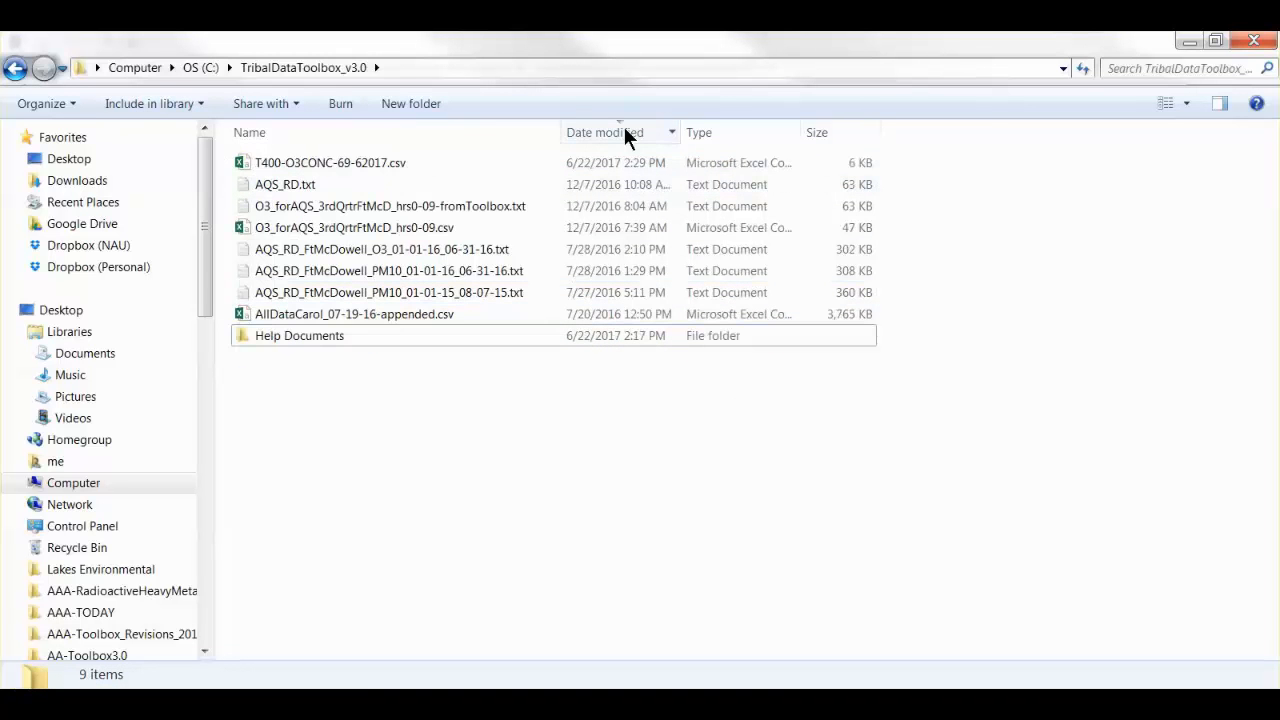
Step: Rename T400-O3CONC-69-62017.csv as newimport.txt, accepting the change of file extension
left_click(427, 163)
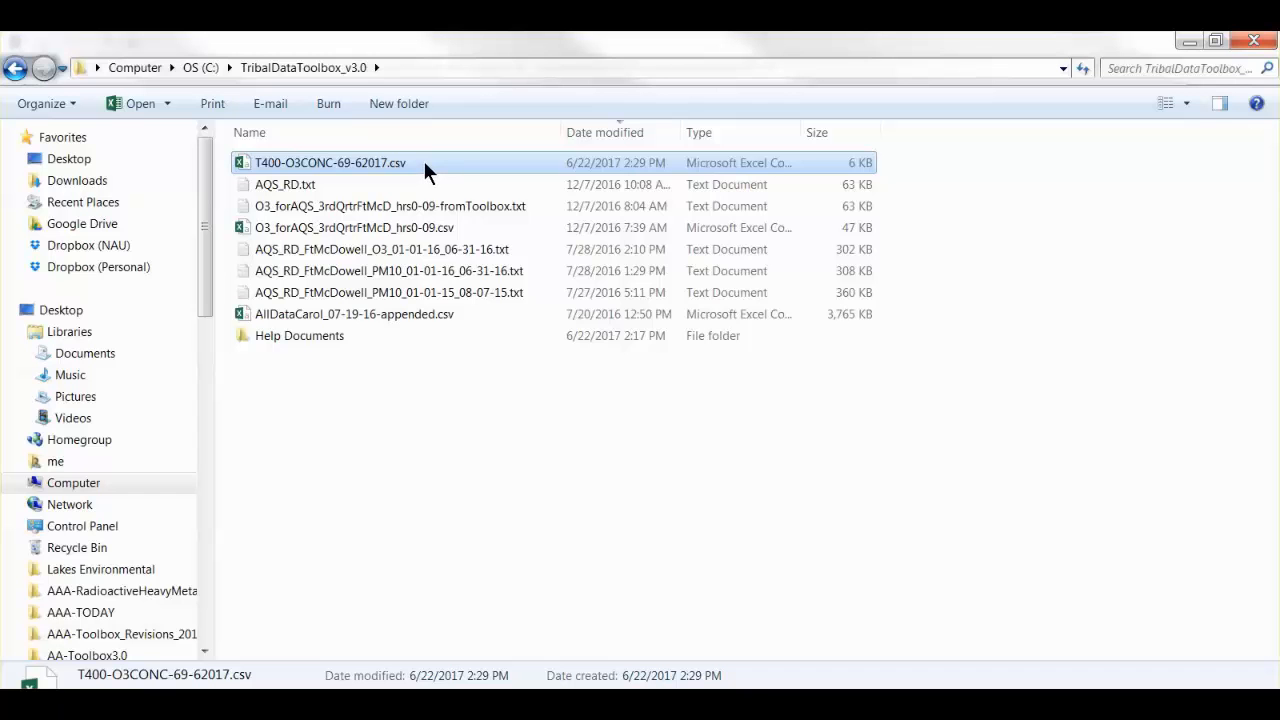
right_click(424, 164)
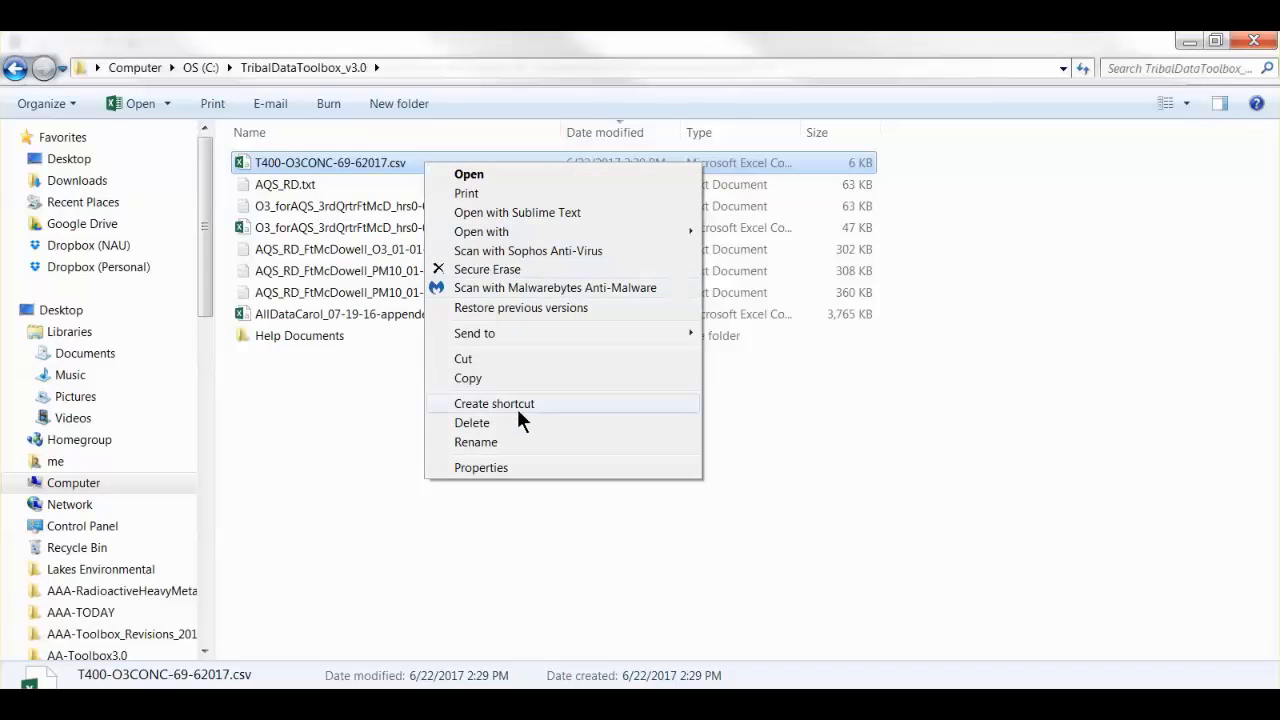
left_click(518, 434)
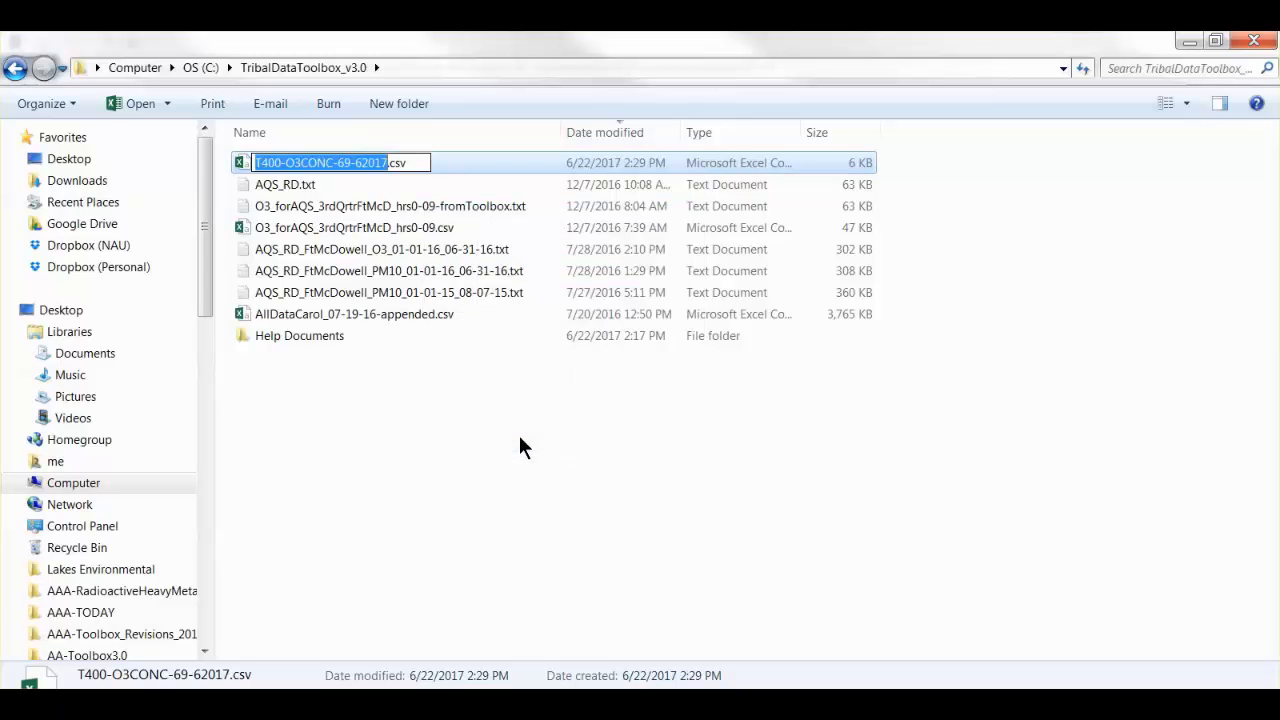
type("newimp")
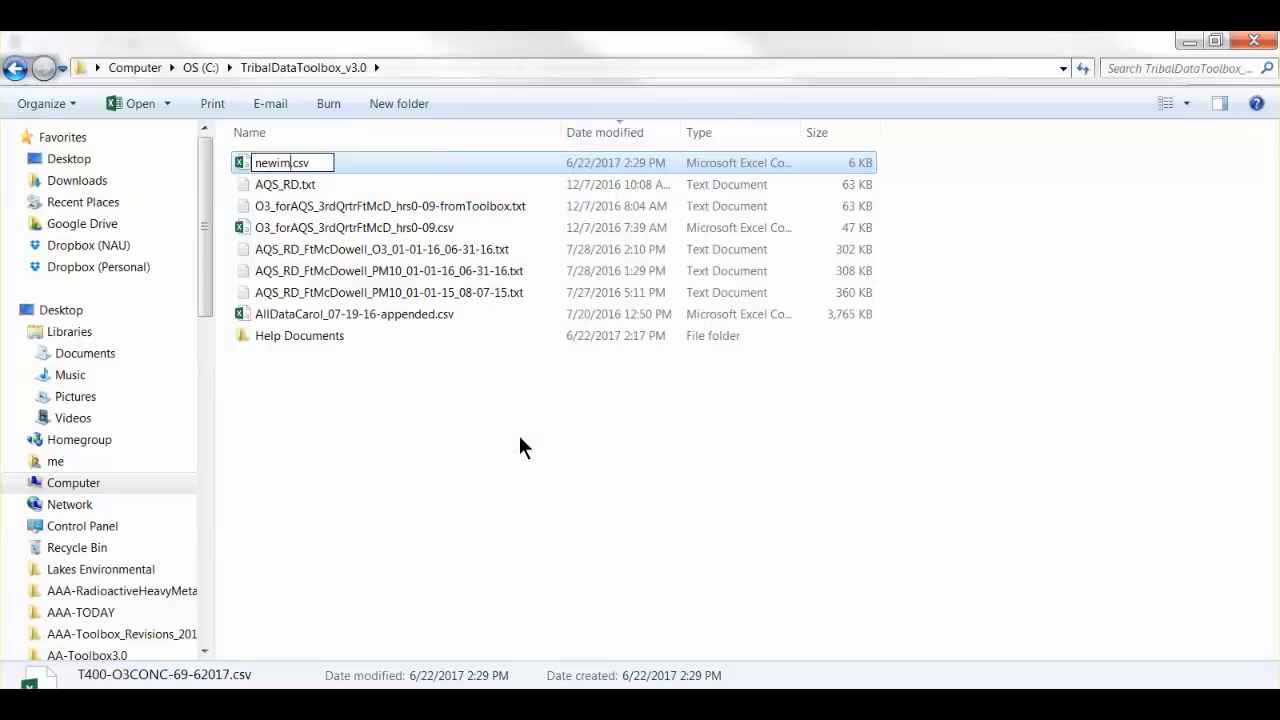
type("ort")
key("Delete")
key("Delete")
key("Delete")
key("Delete")
type(".txt")
key("Return")
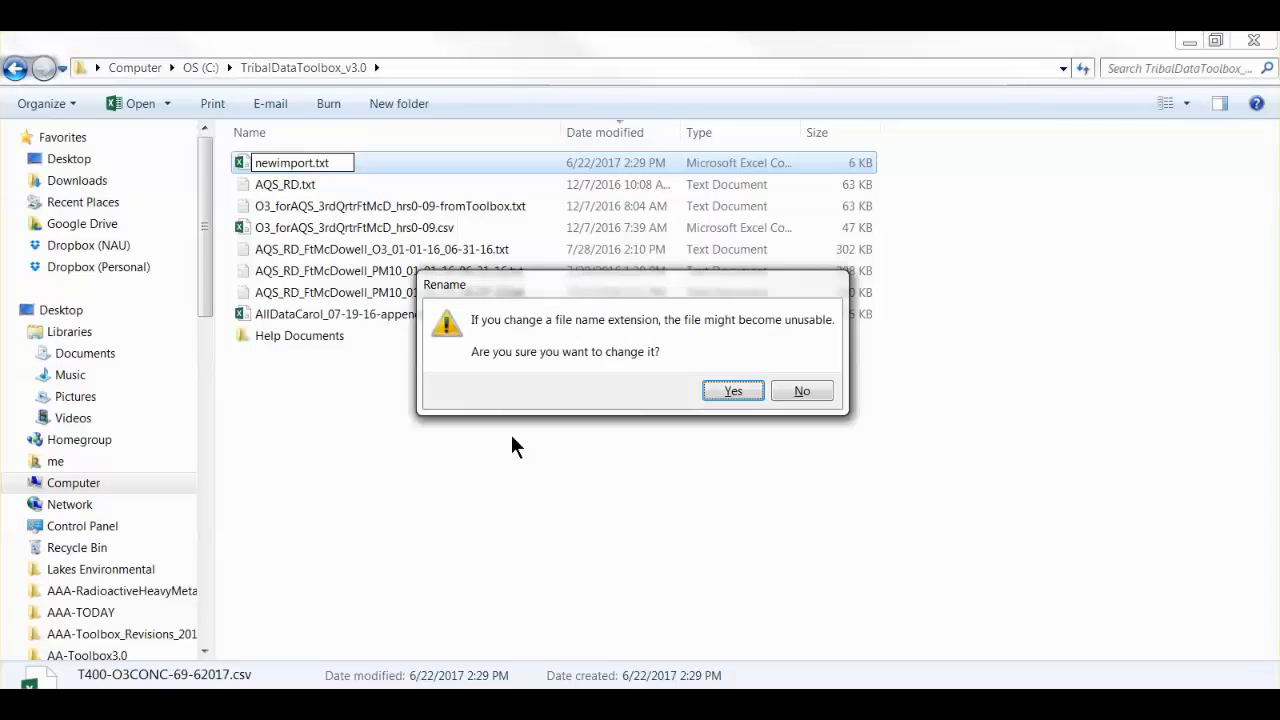
left_click(750, 387)
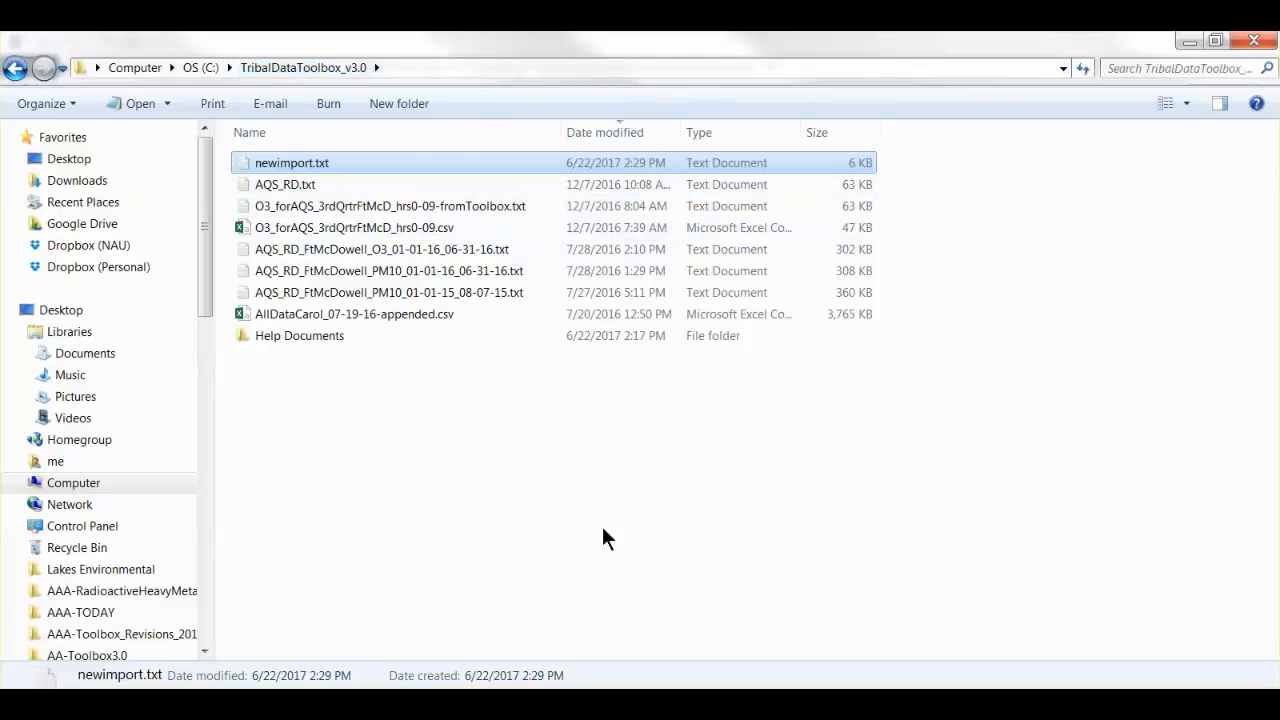
Step: Switch to the Access toolbox, return to the Main Switchboard, and open the raw sampler data import form for continuous and meteorological monitoring
key("alt+Tab")
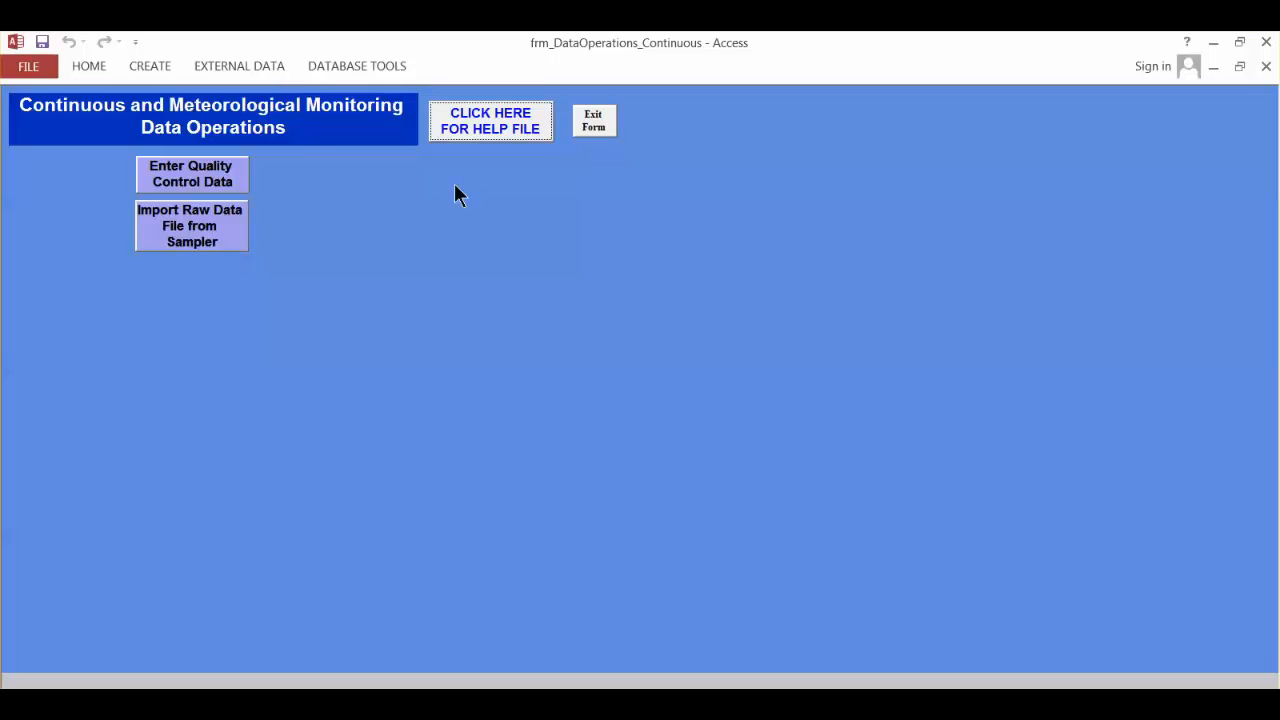
left_click(603, 128)
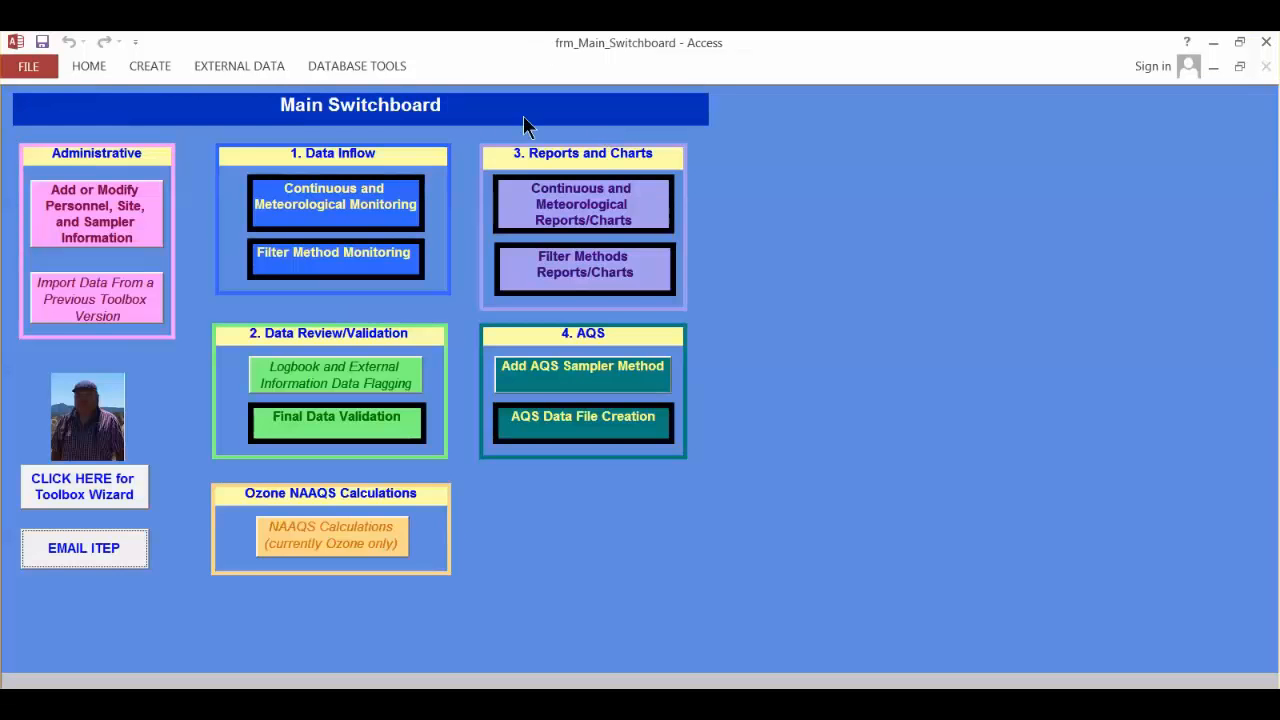
left_click(340, 218)
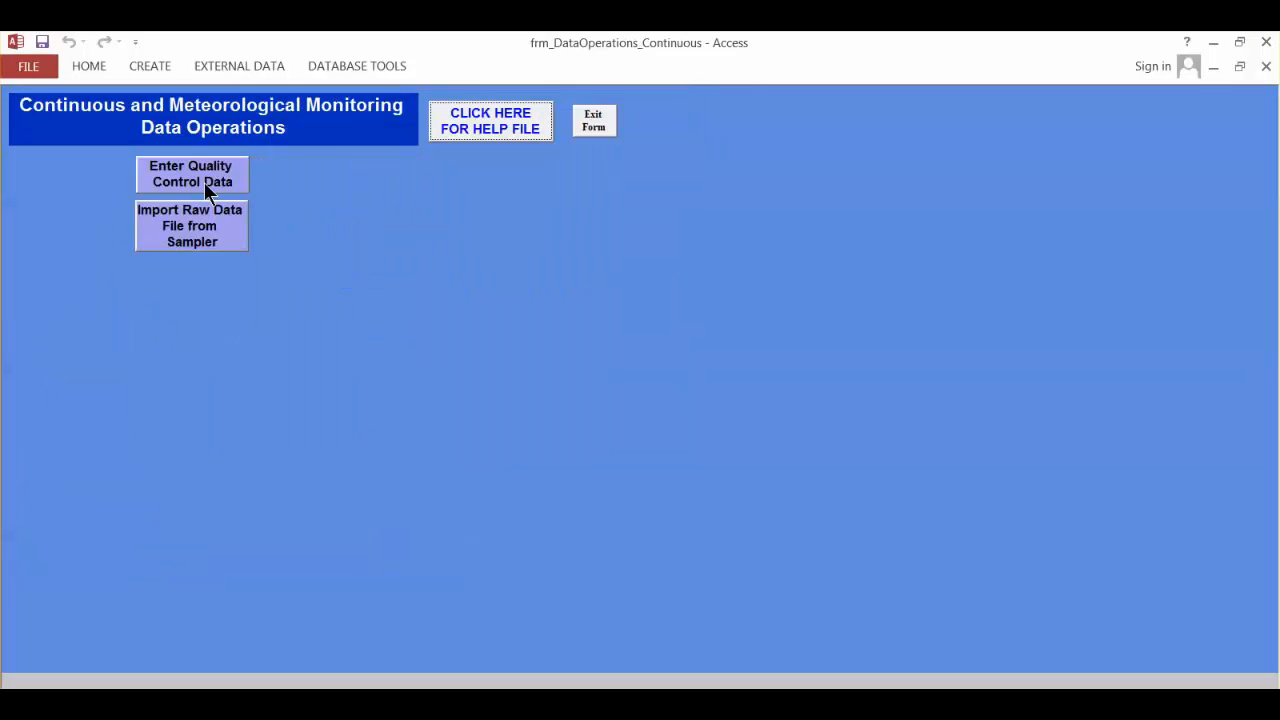
left_click(229, 233)
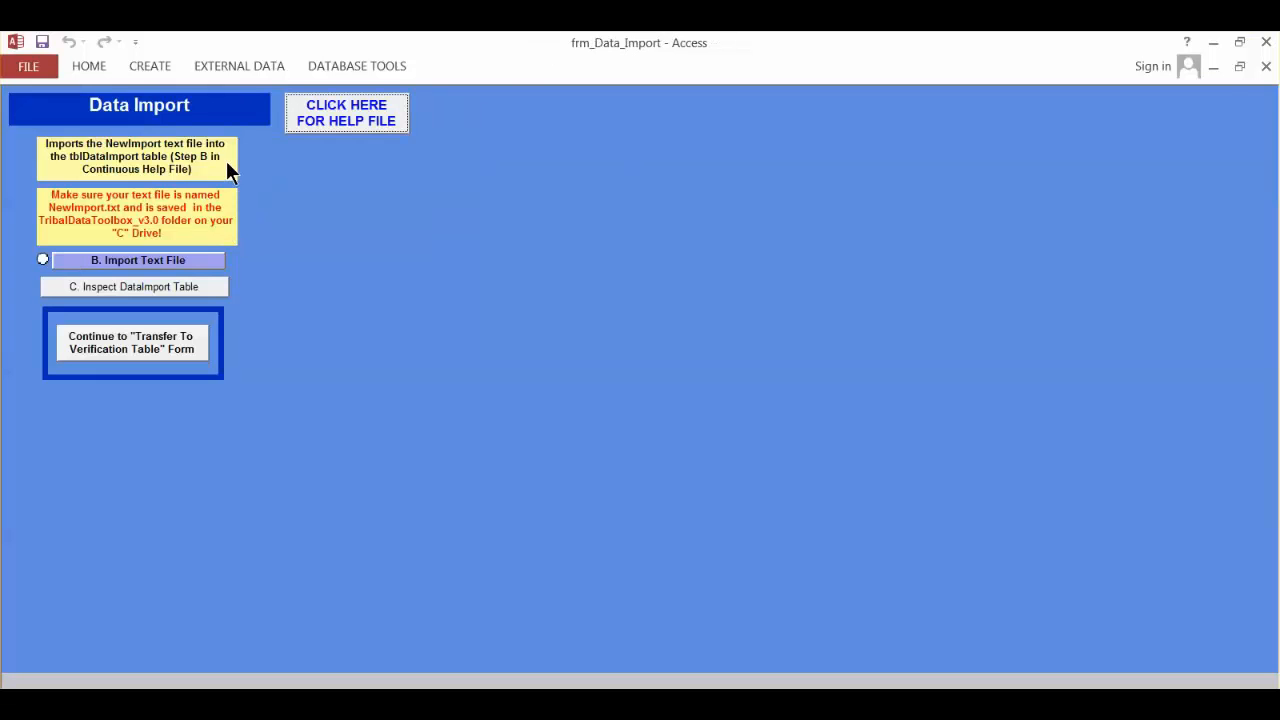
Step: Import the NewImport text file into the DataImport table, confirming it is comma delimited with field names
left_click(193, 259)
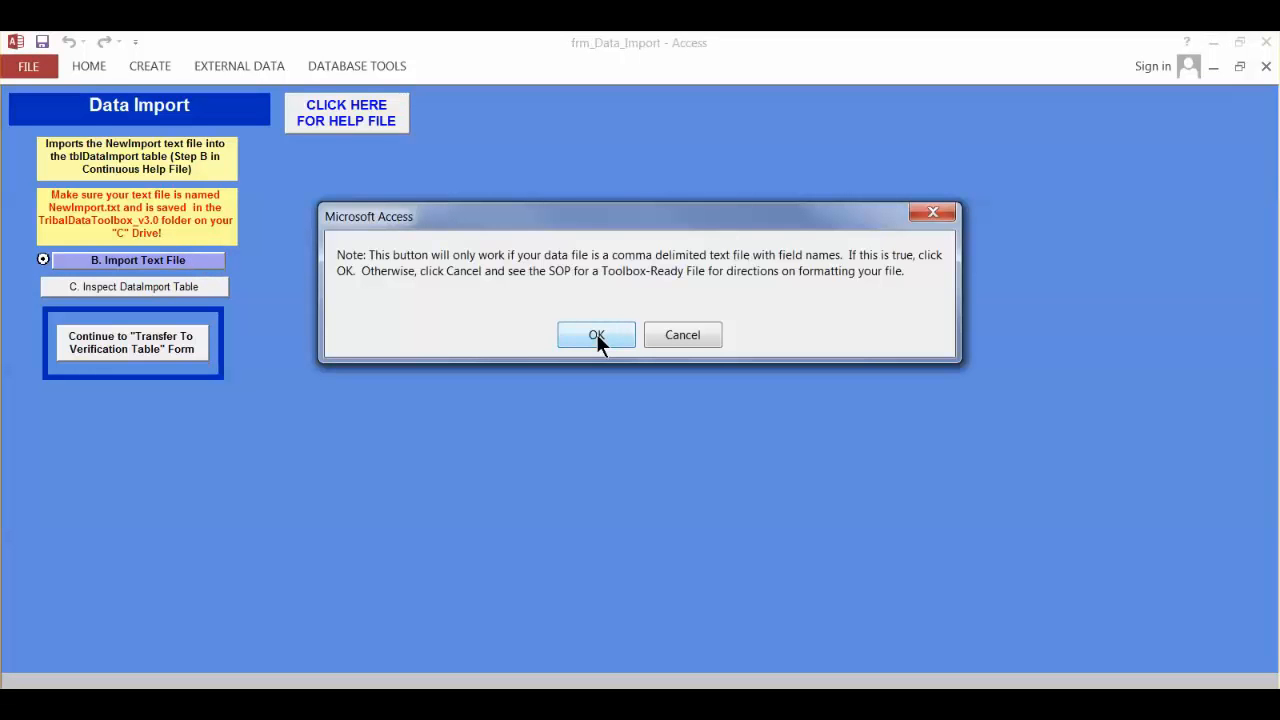
left_click(596, 334)
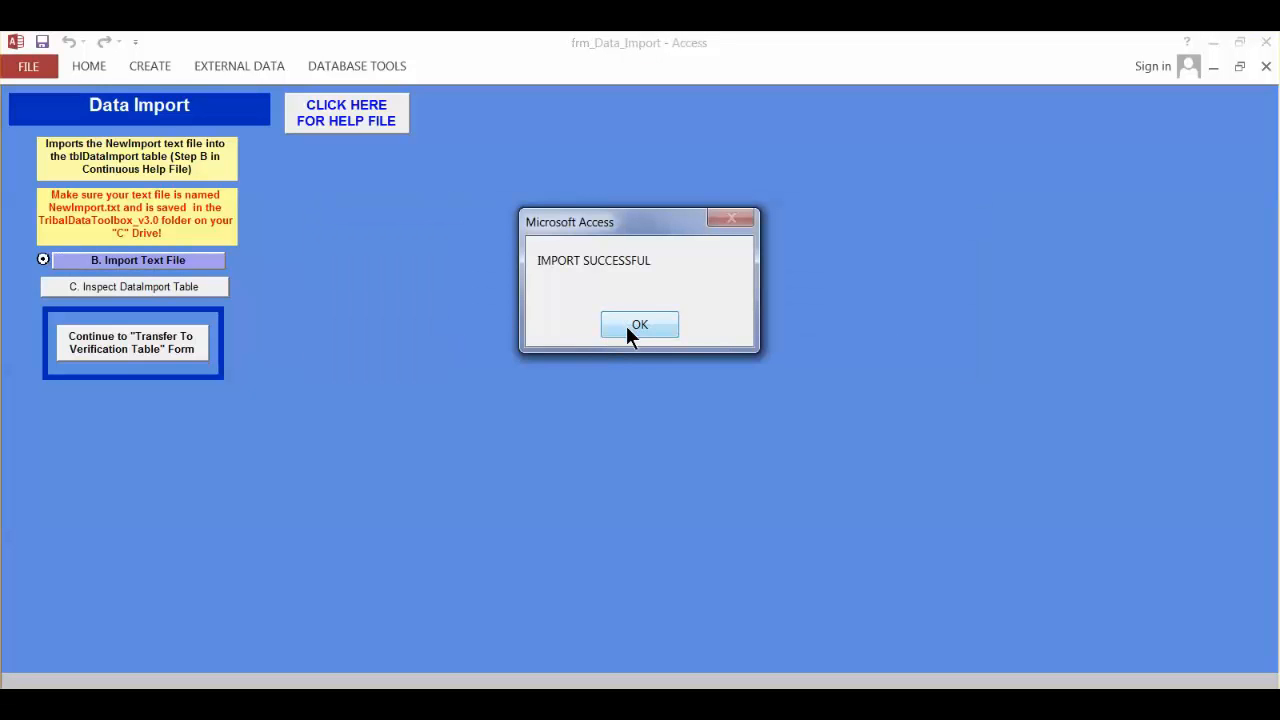
left_click(638, 324)
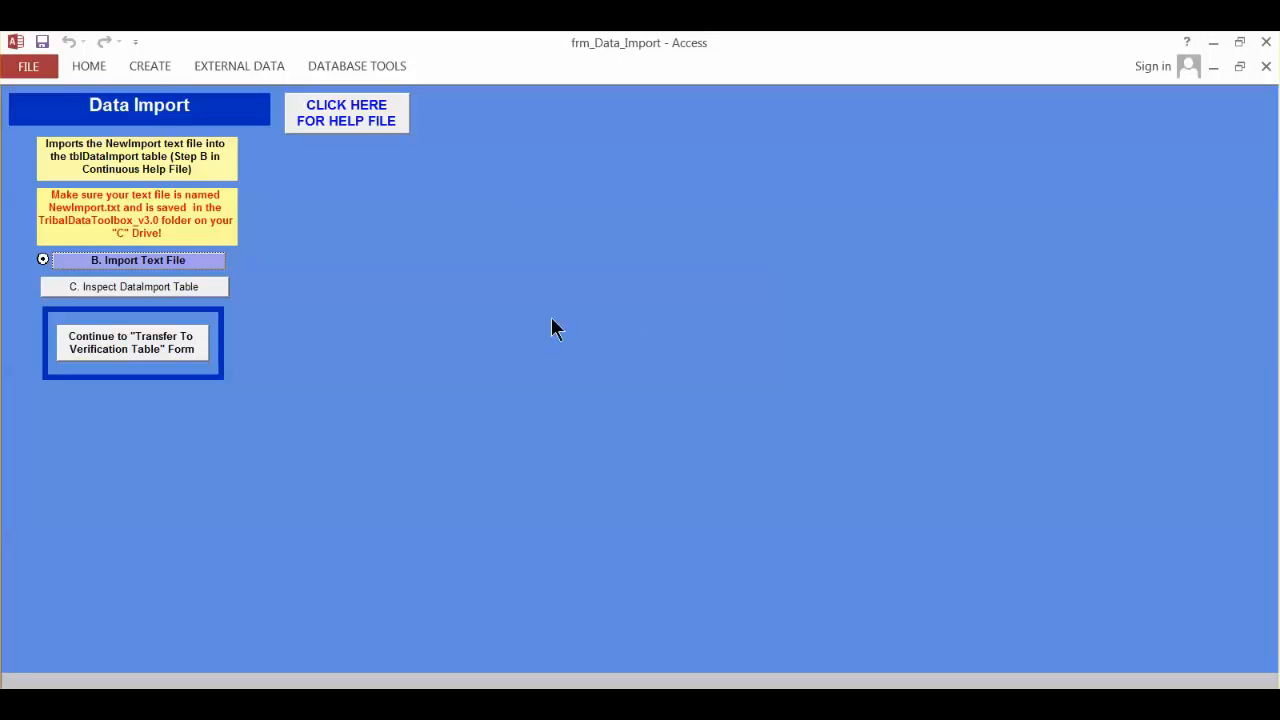
Step: Inspect the time stamps and concentrations in the DataImport table, and close it without saving layout changes
left_click(104, 287)
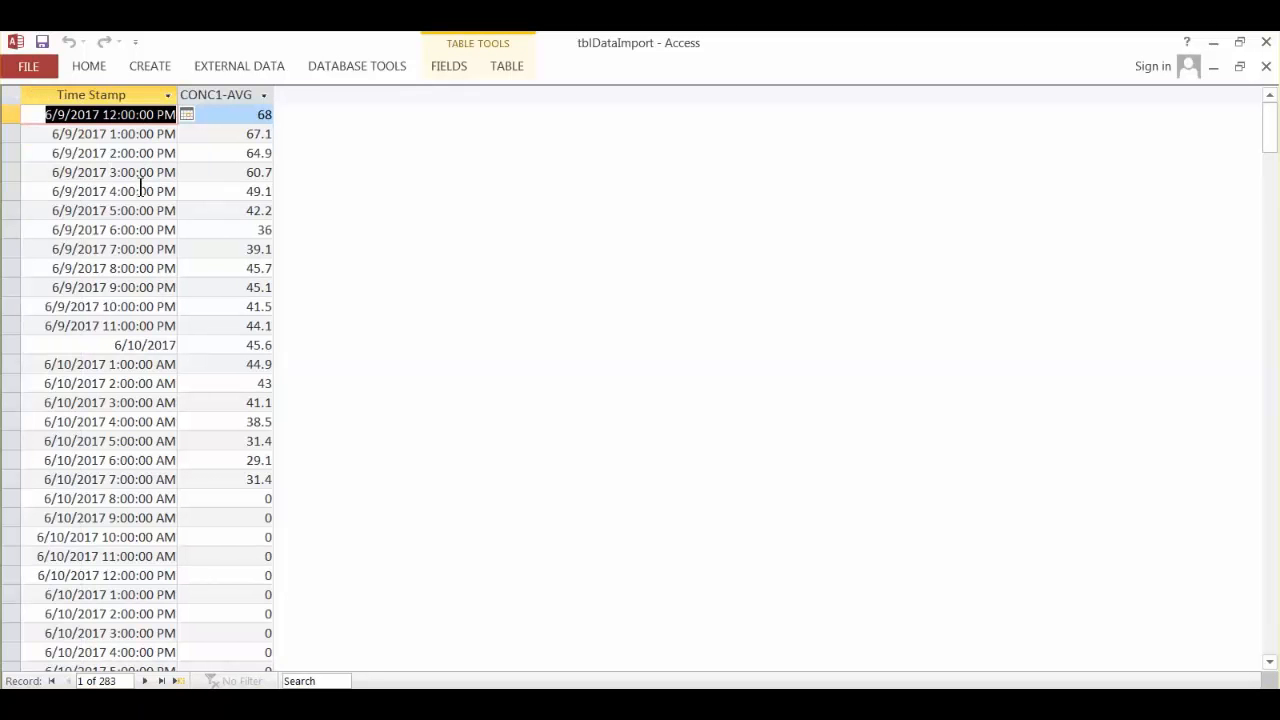
scroll(140, 190, "down", 10)
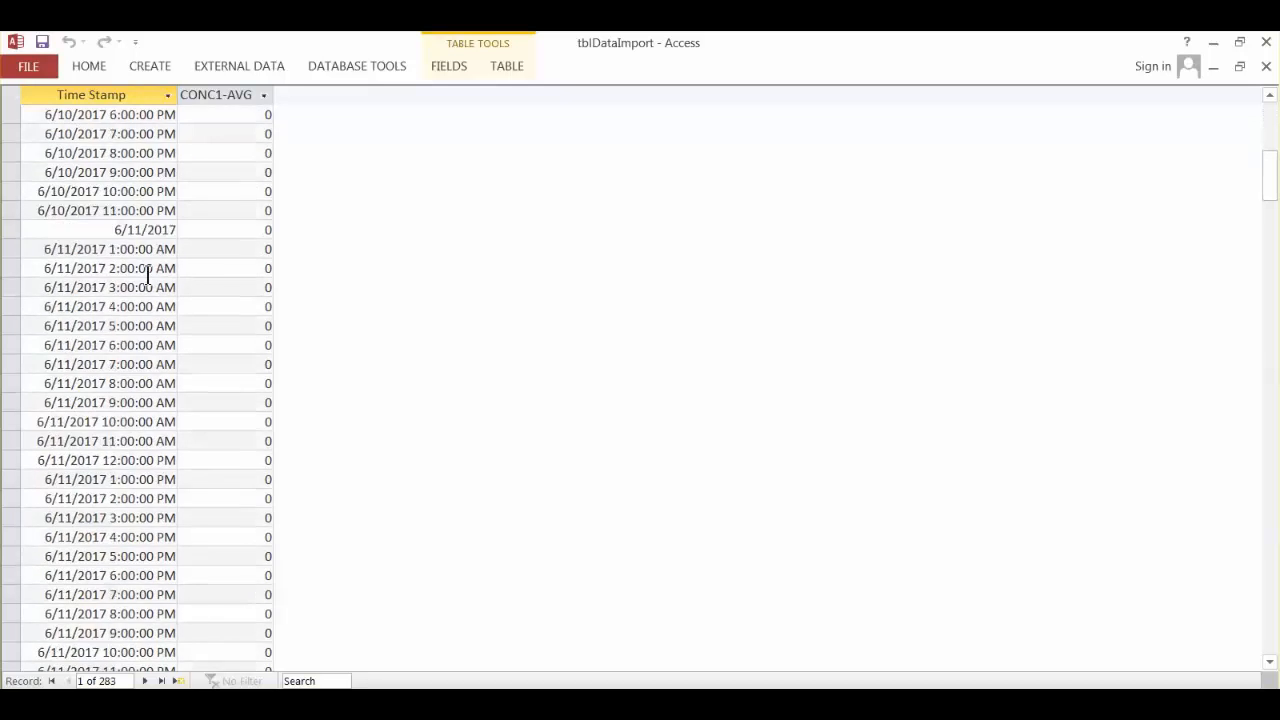
scroll(148, 275, "down", 17)
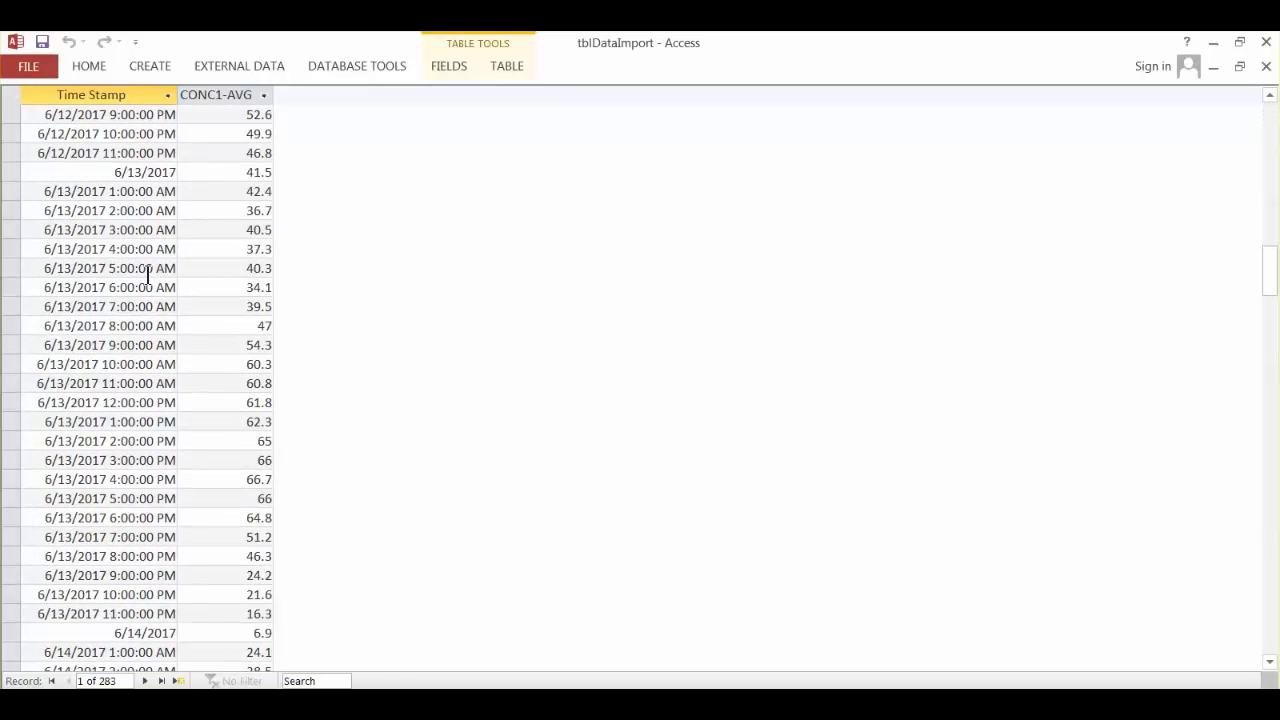
scroll(148, 275, "up", 16)
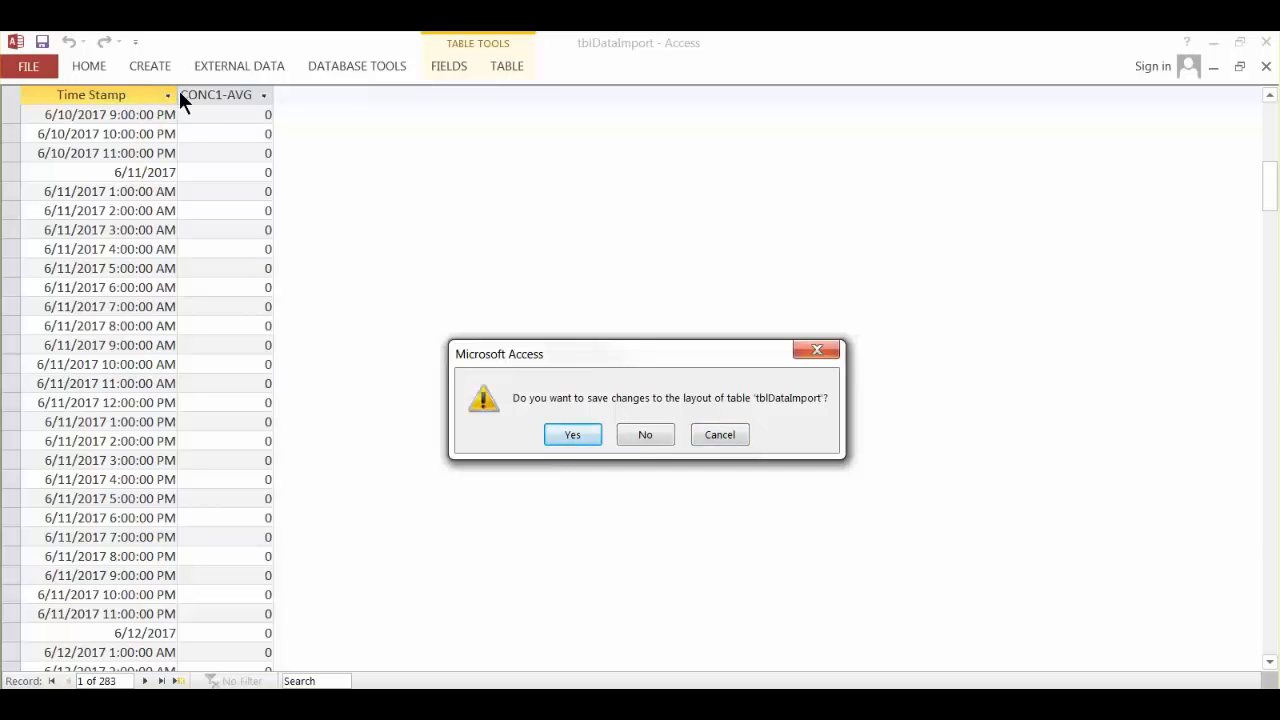
left_click(646, 436)
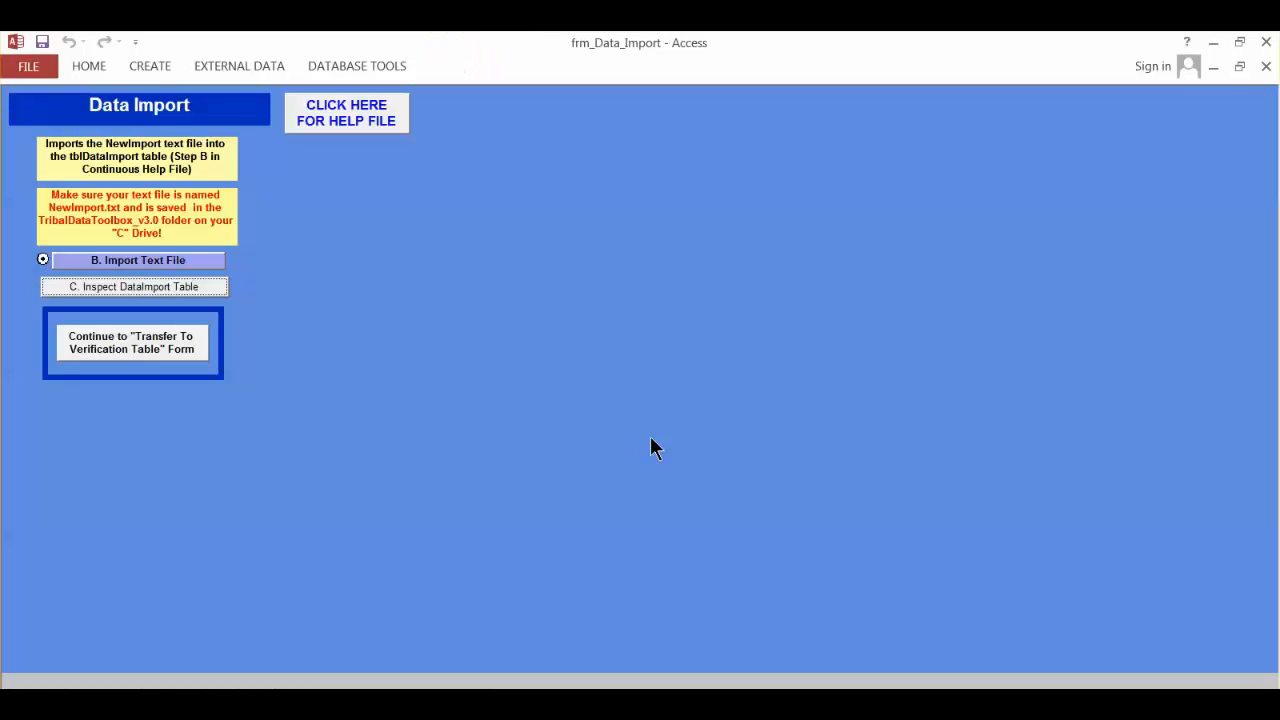
Step: Continue to the Transfer To Verification Table form and select site ID 1010 and sampler ID EQOA-0992-087
left_click(111, 351)
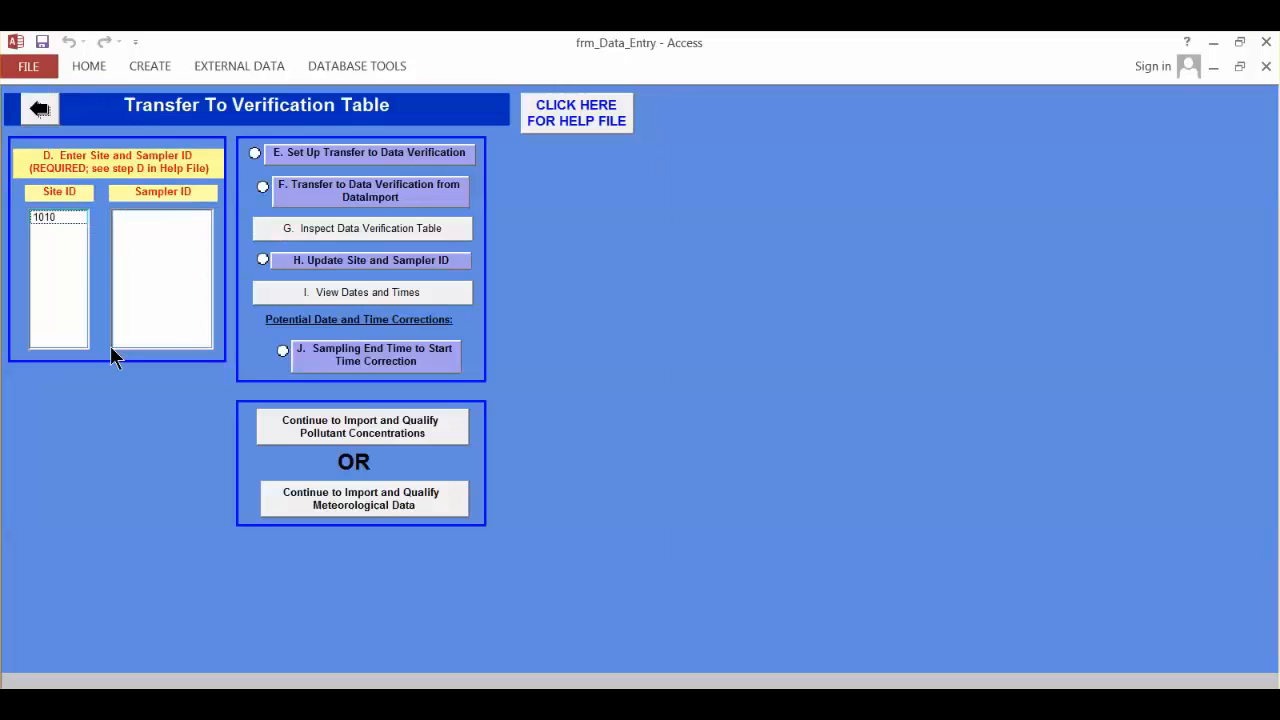
left_click(65, 216)
left_click(163, 217)
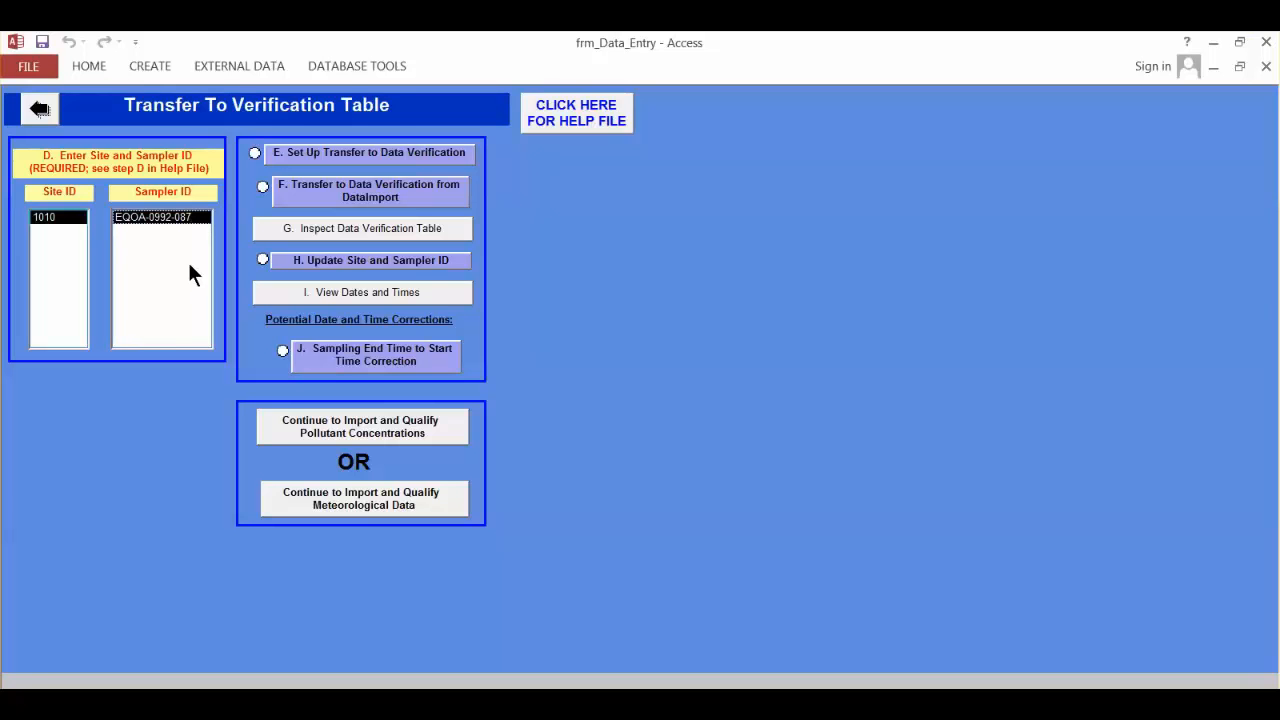
Step: Open the transfer setup query to check its field mapping to the data verification table, and save and close it
left_click(313, 157)
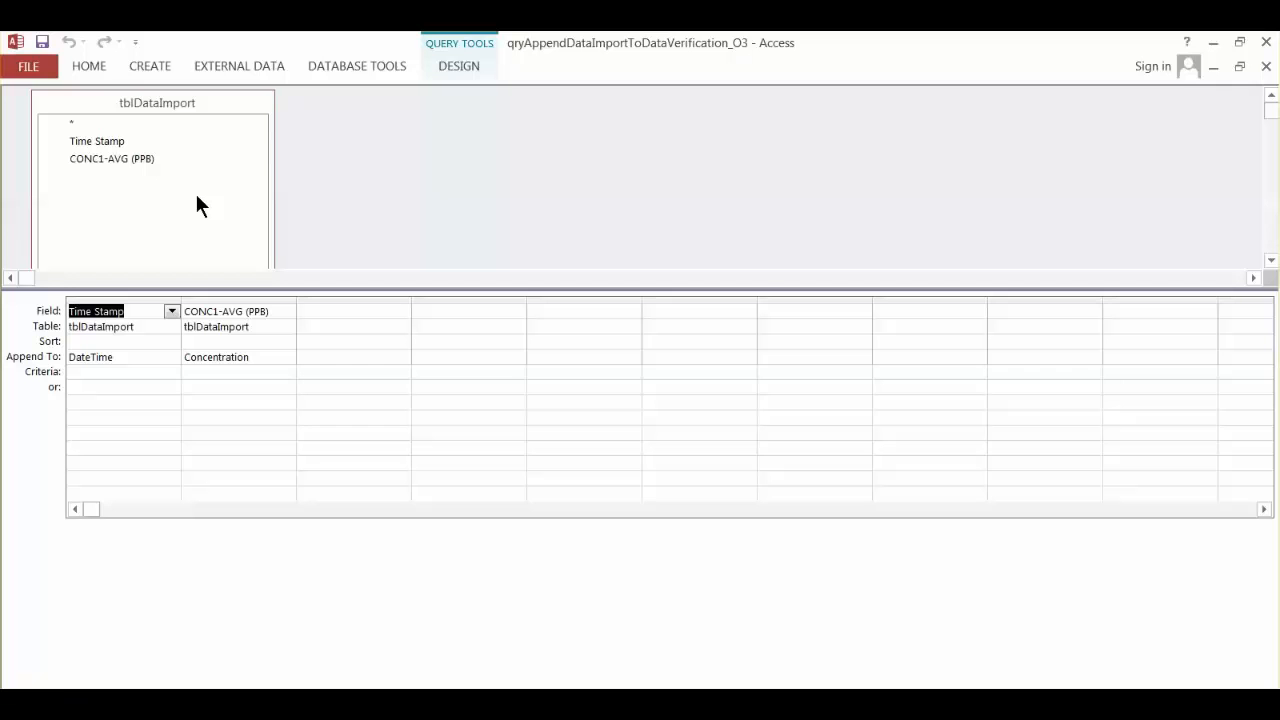
left_click(43, 46)
left_click(1266, 66)
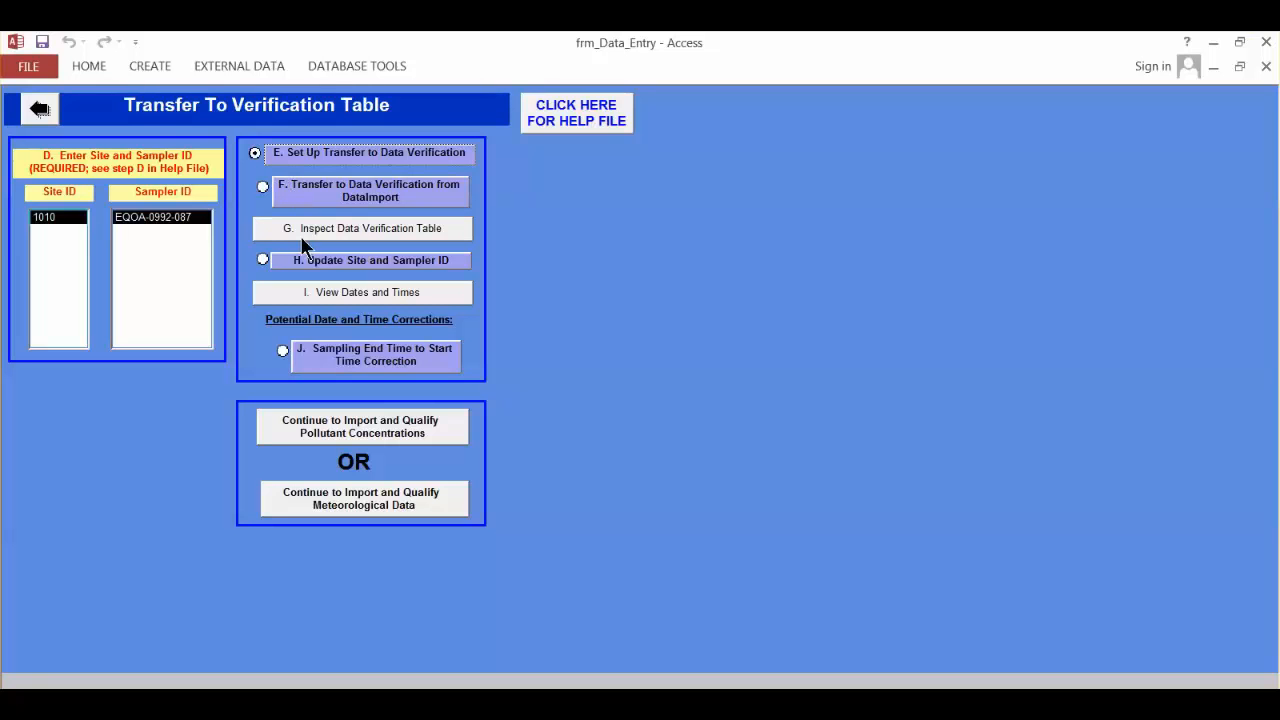
Step: Open the Continuous Based Data Operations help file and review section E on mapping import fields to the data verification table
left_click(582, 126)
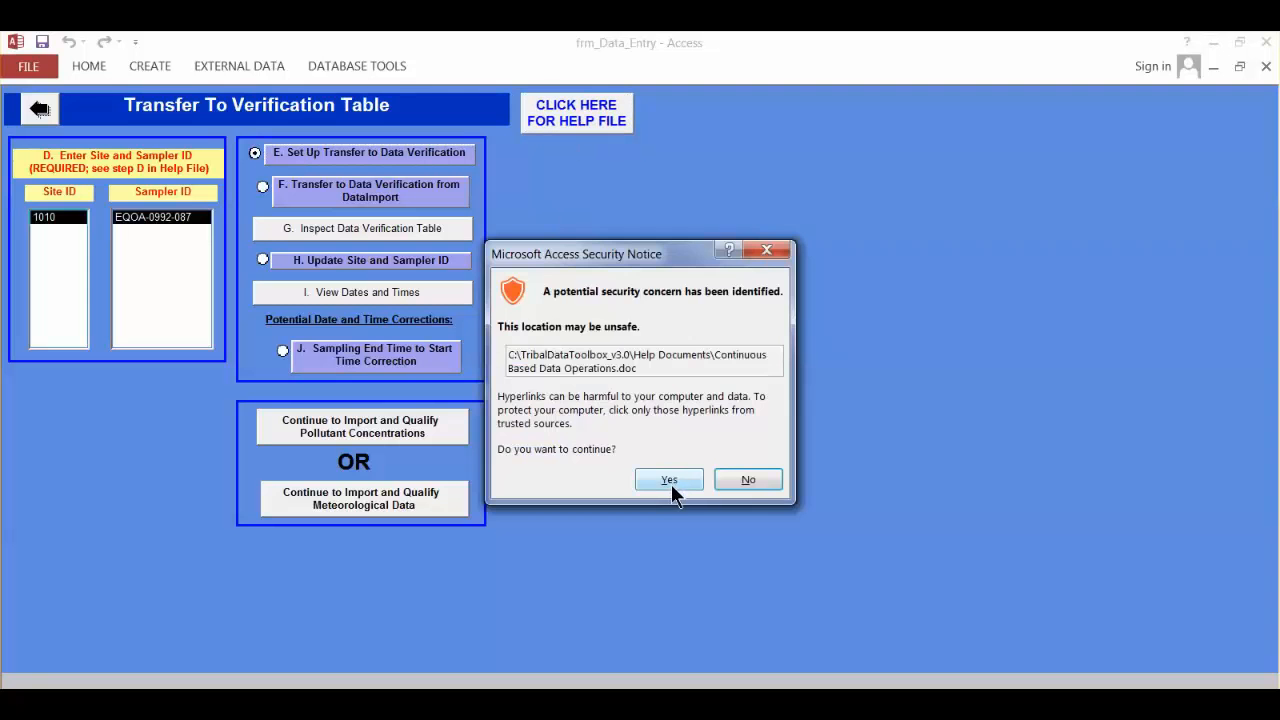
left_click(674, 480)
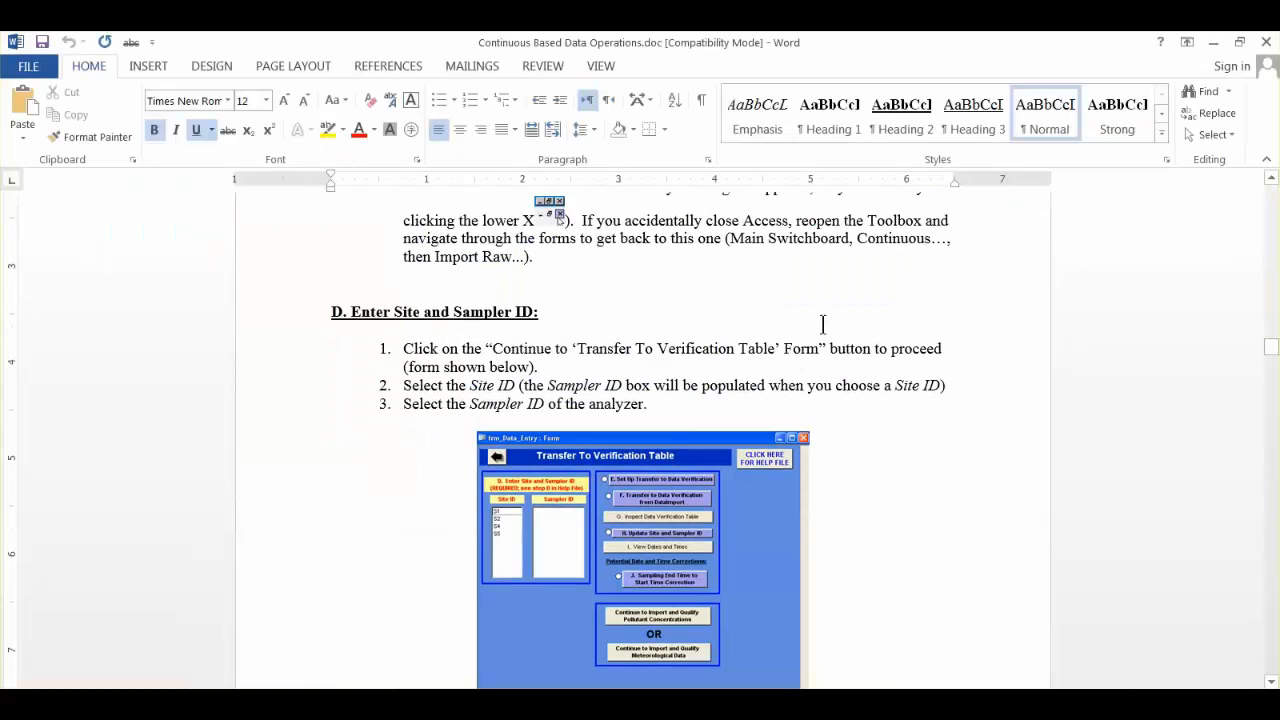
scroll(868, 380, "down", 3)
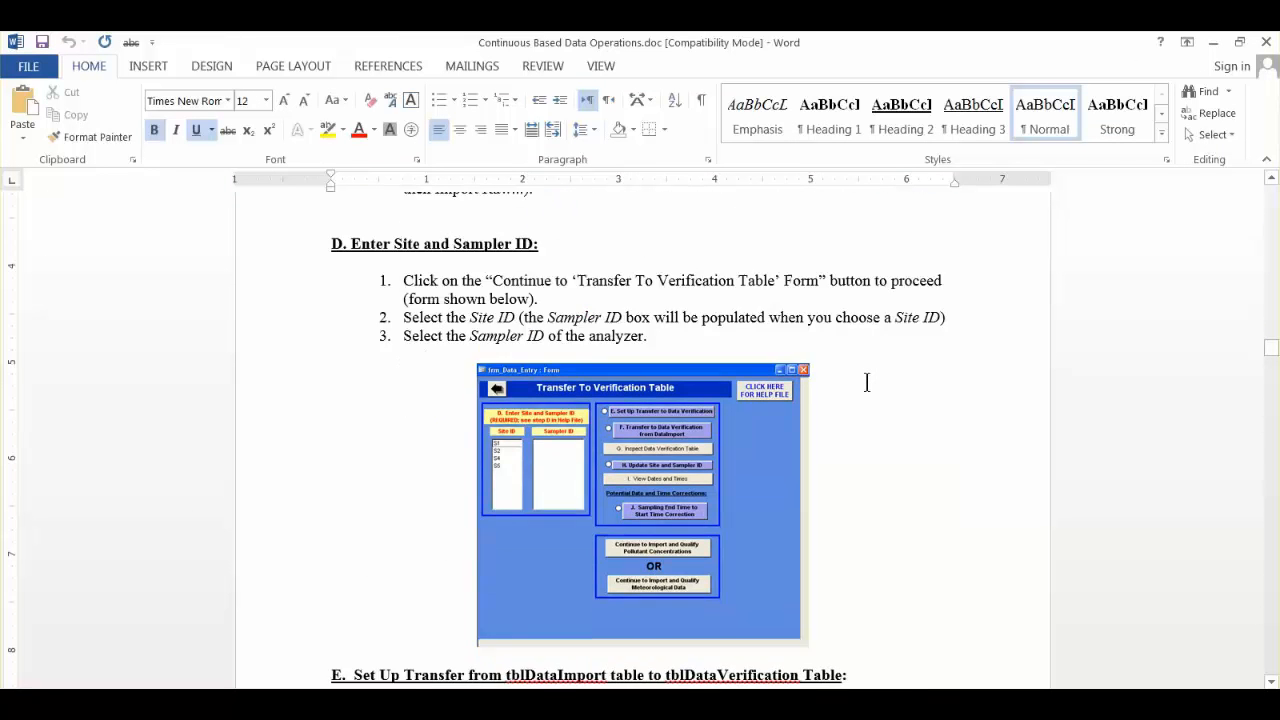
scroll(867, 382, "down", 4)
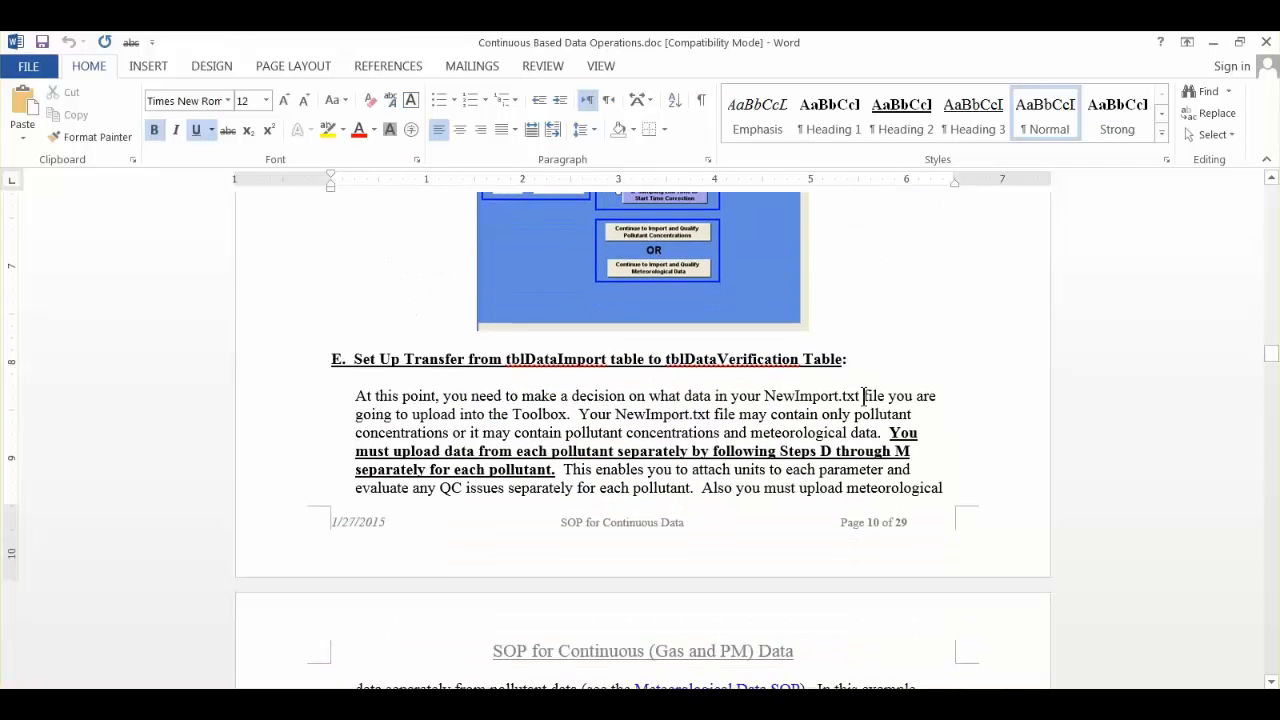
scroll(466, 380, "down", 10)
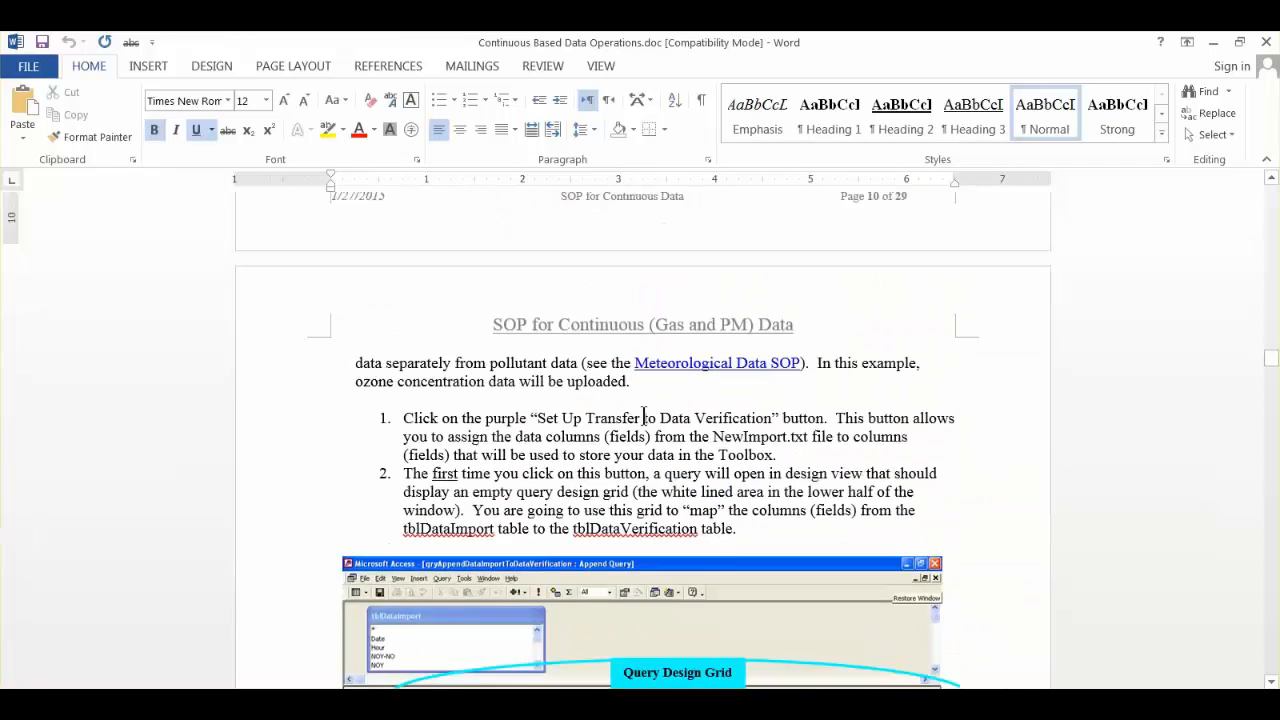
scroll(644, 416, "down", 18)
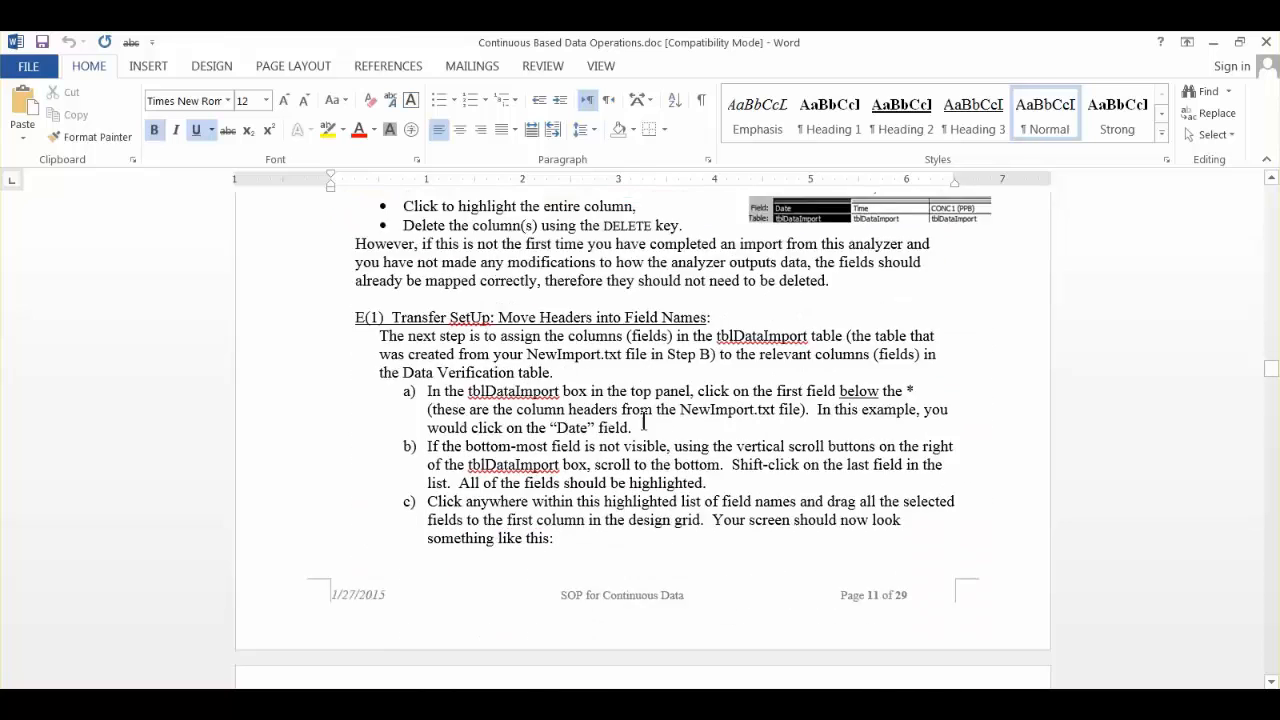
scroll(644, 420, "down", 17)
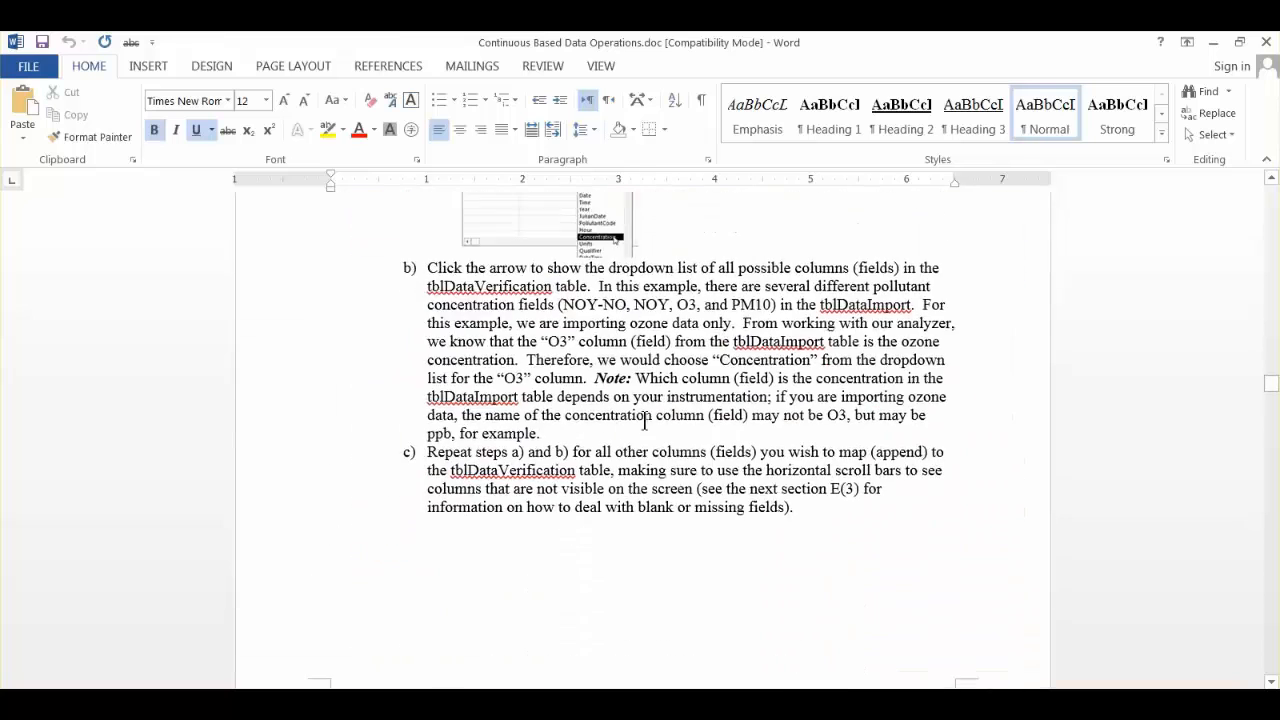
scroll(644, 420, "down", 8)
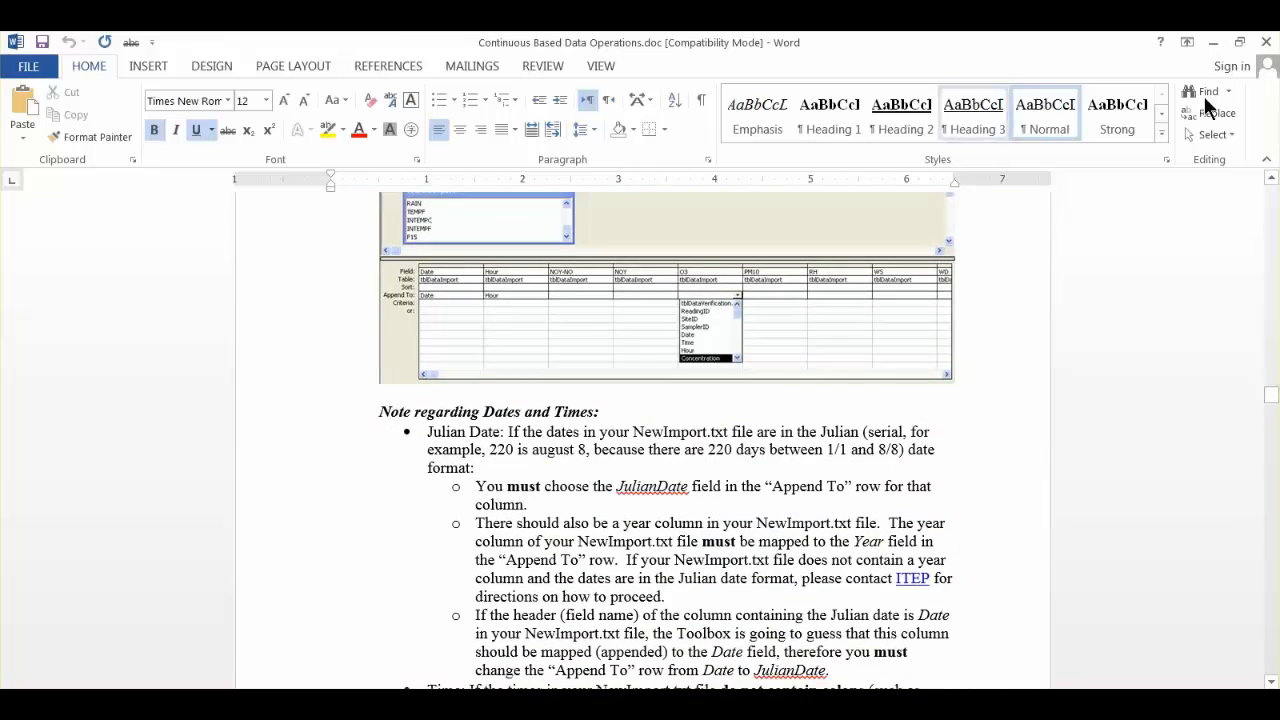
Step: Leave the help document for Access and append the DataImport records to the data verification table
left_click(1211, 43)
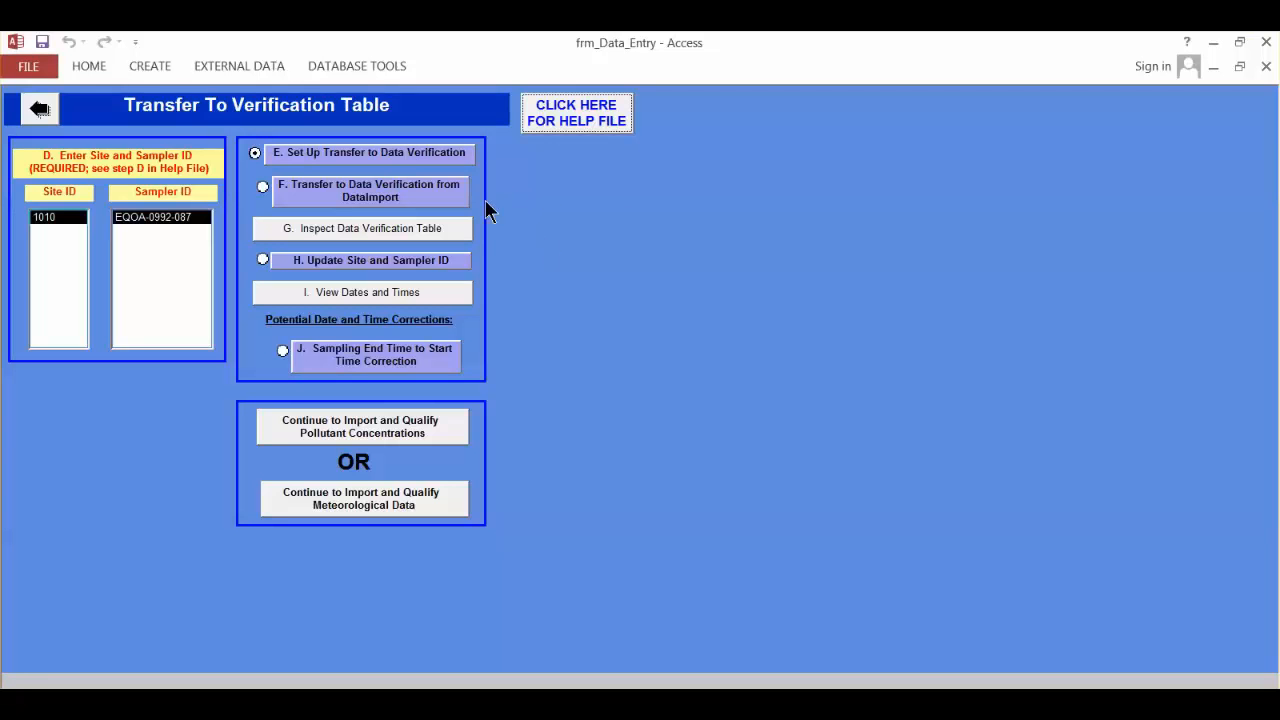
left_click(327, 193)
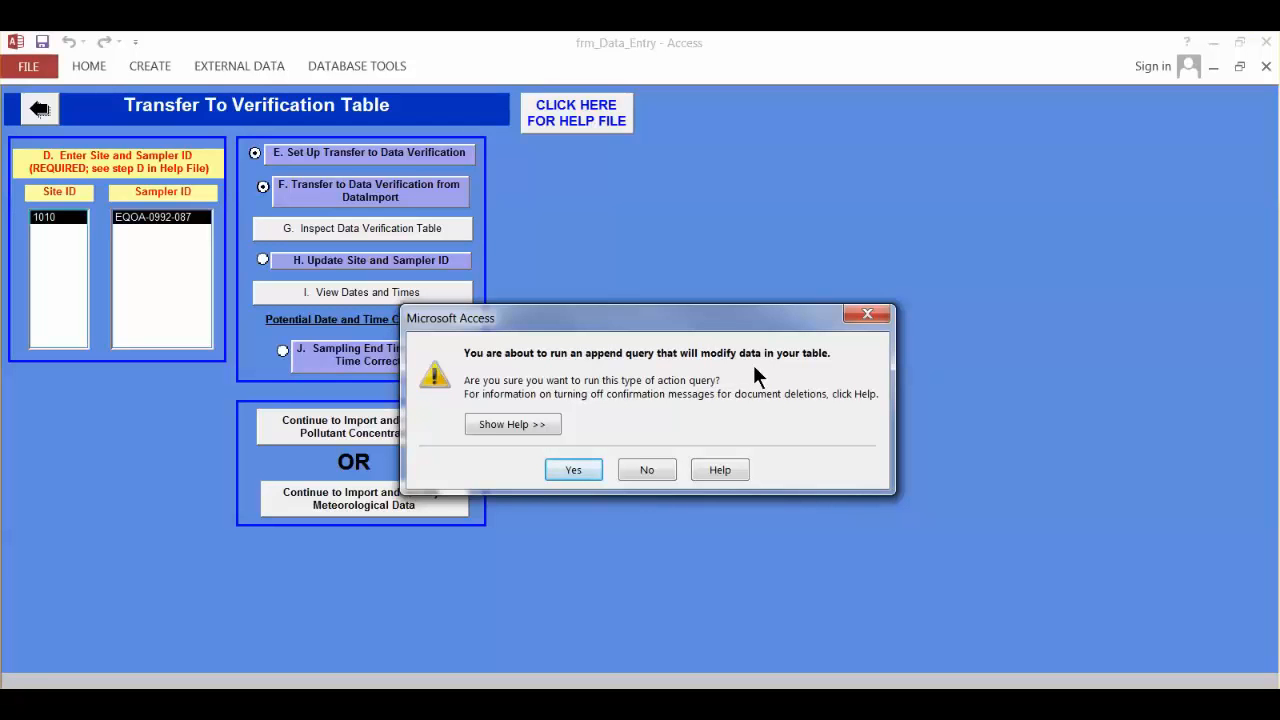
left_click(587, 468)
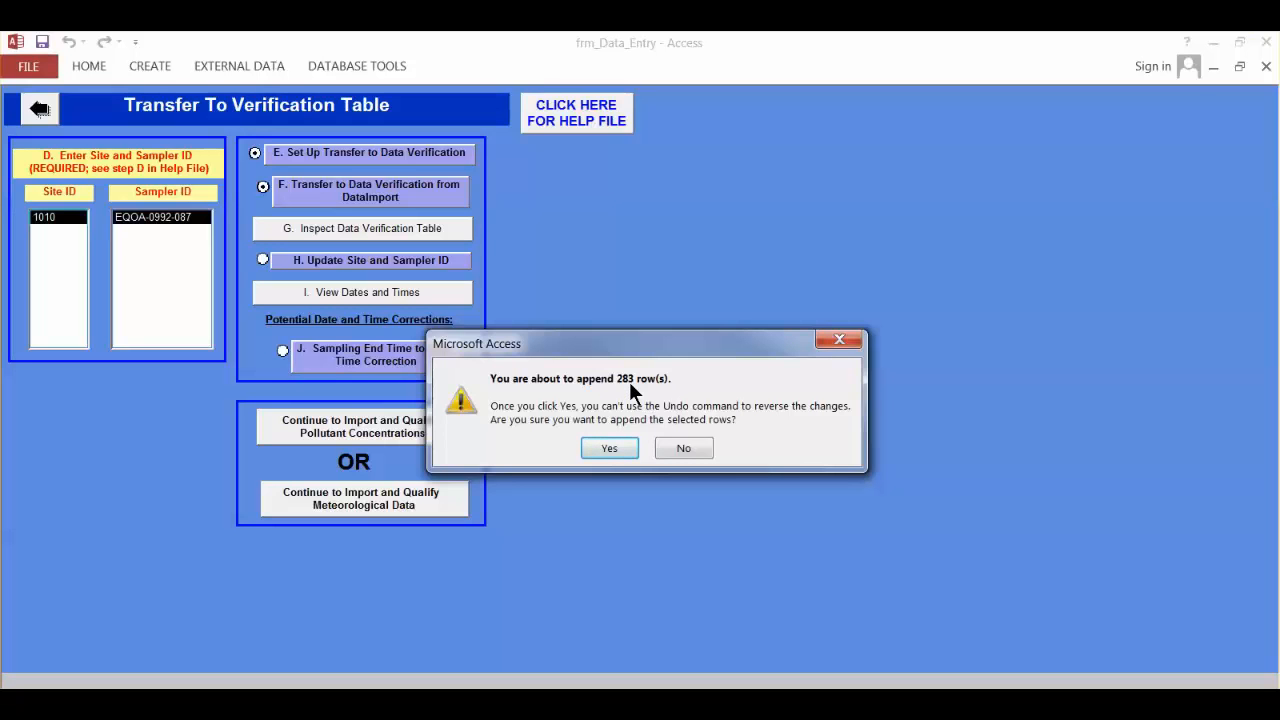
left_click(621, 448)
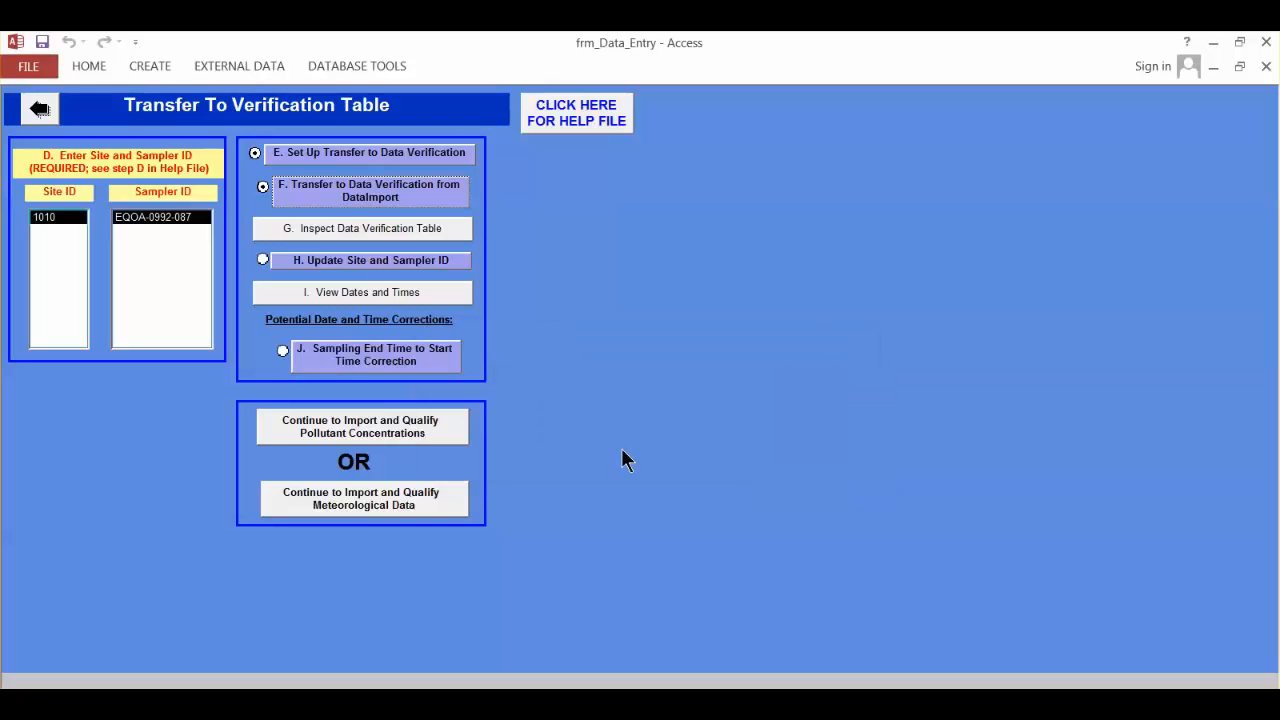
Step: Inspect the concentrations and date-time values in the data verification table, including the columns further along, and close it
left_click(317, 226)
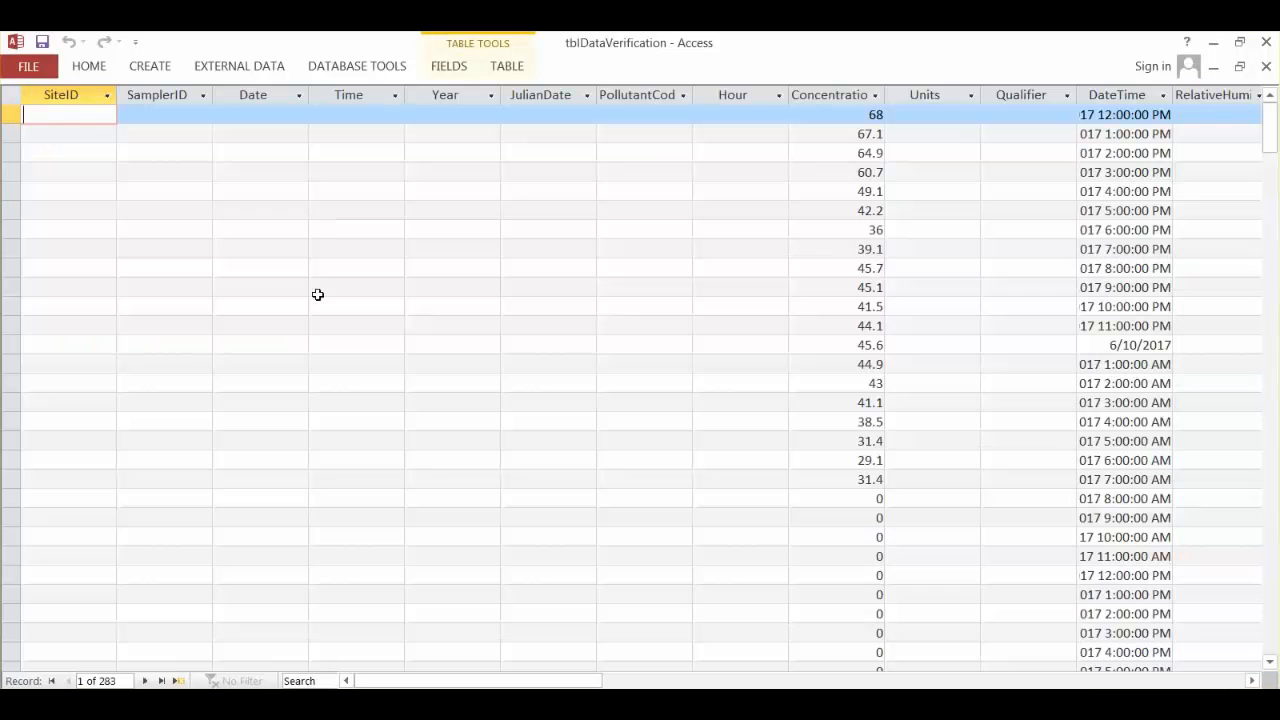
mouse_move(426, 683)
left_mouse_down()
mouse_move(826, 683)
mouse_move(447, 680)
left_mouse_up()
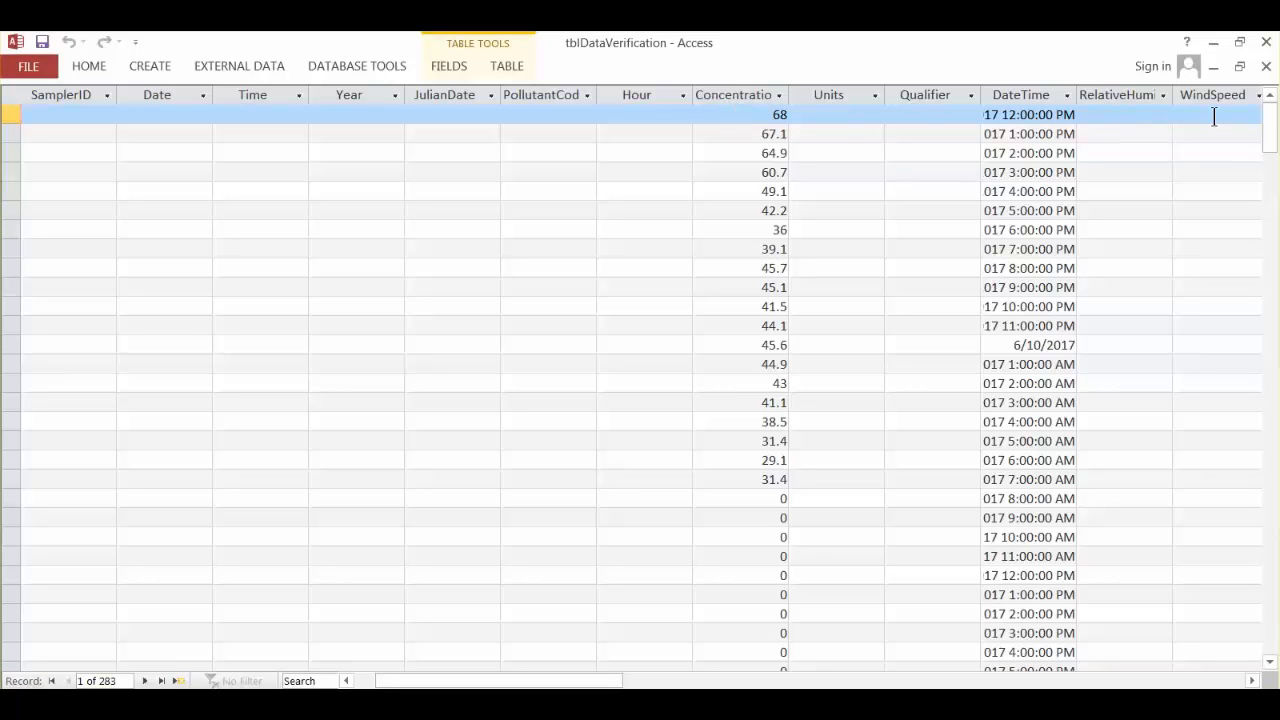
left_click(1266, 66)
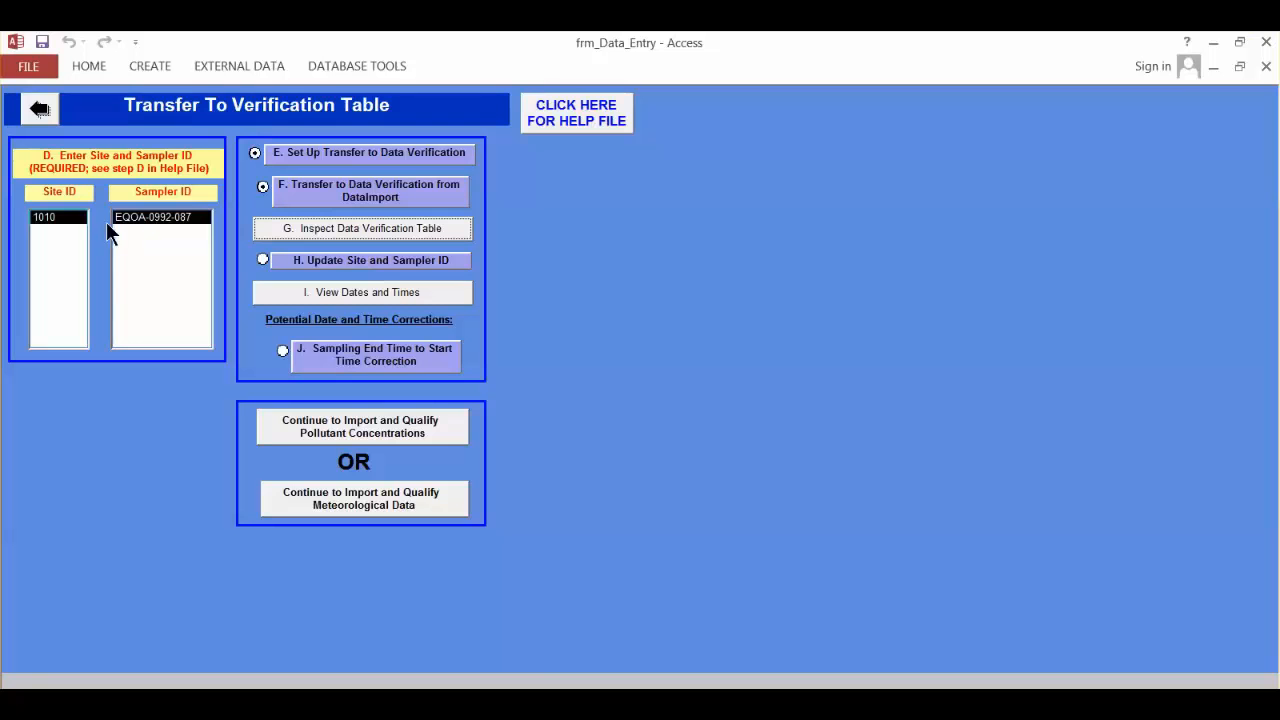
Step: Update the site and sampler ID in the transferred records, and check their start dates and times
left_click(331, 263)
left_click(571, 472)
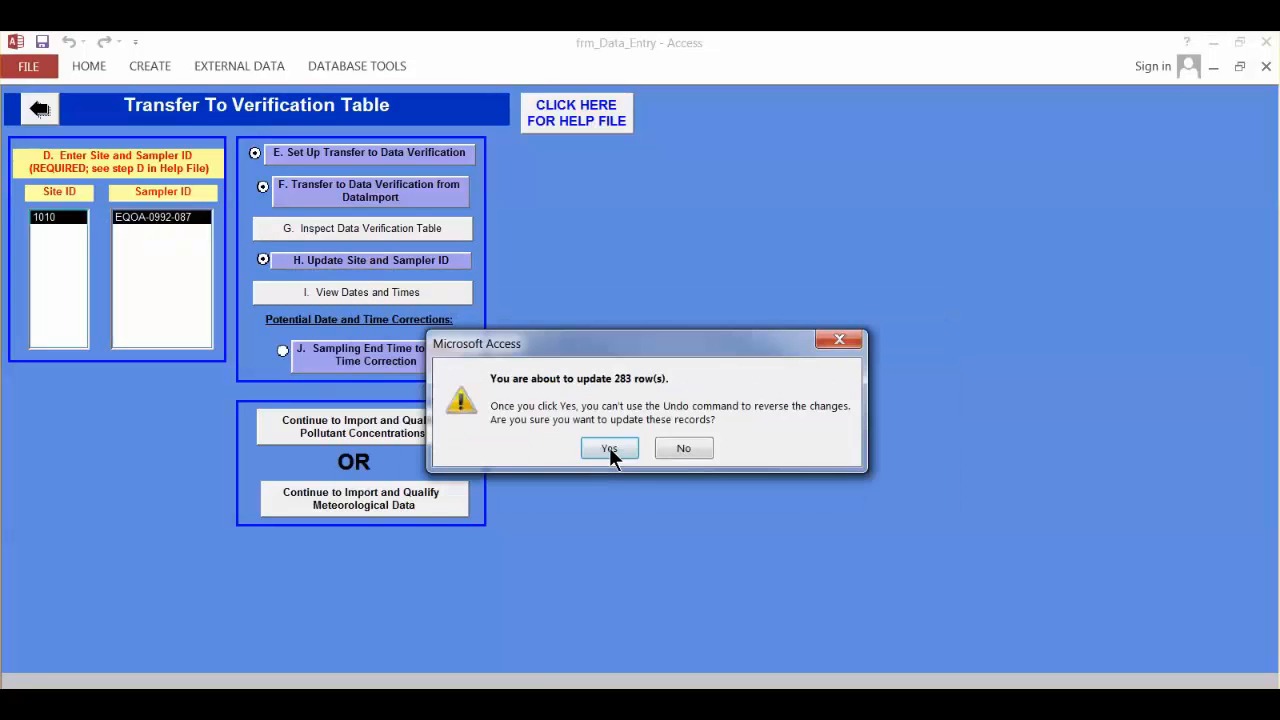
left_click(609, 447)
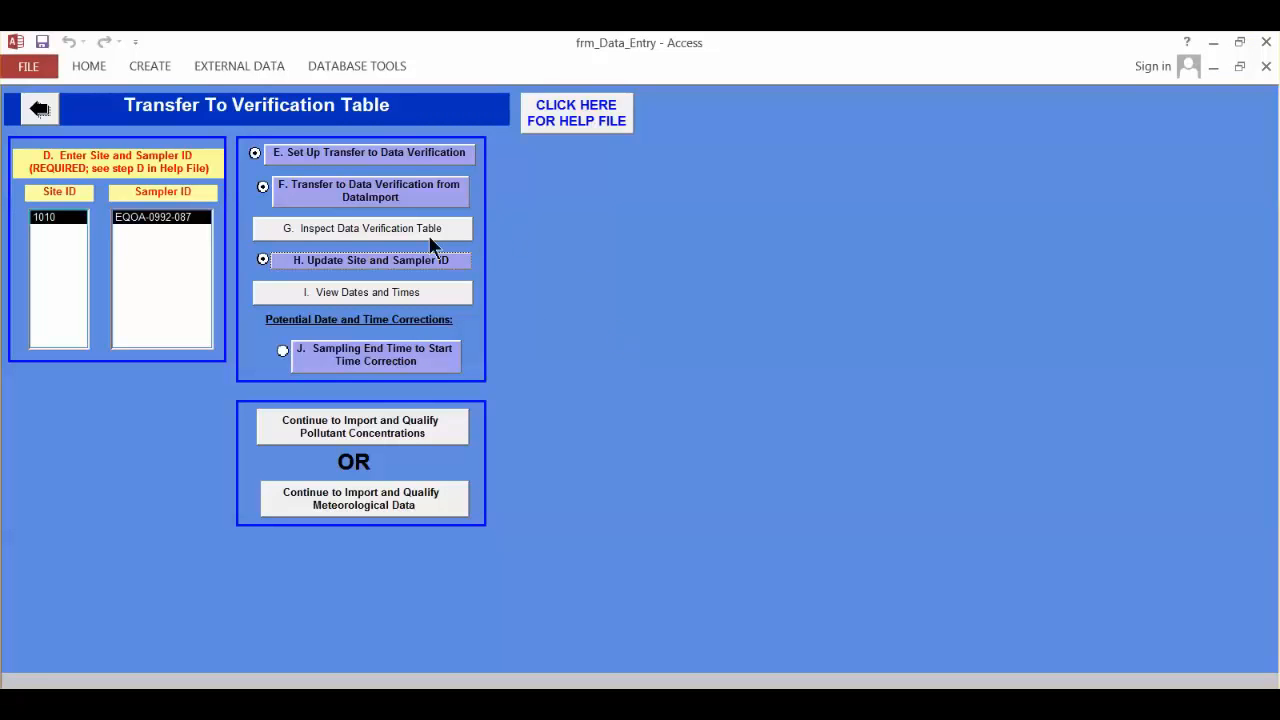
left_click(363, 293)
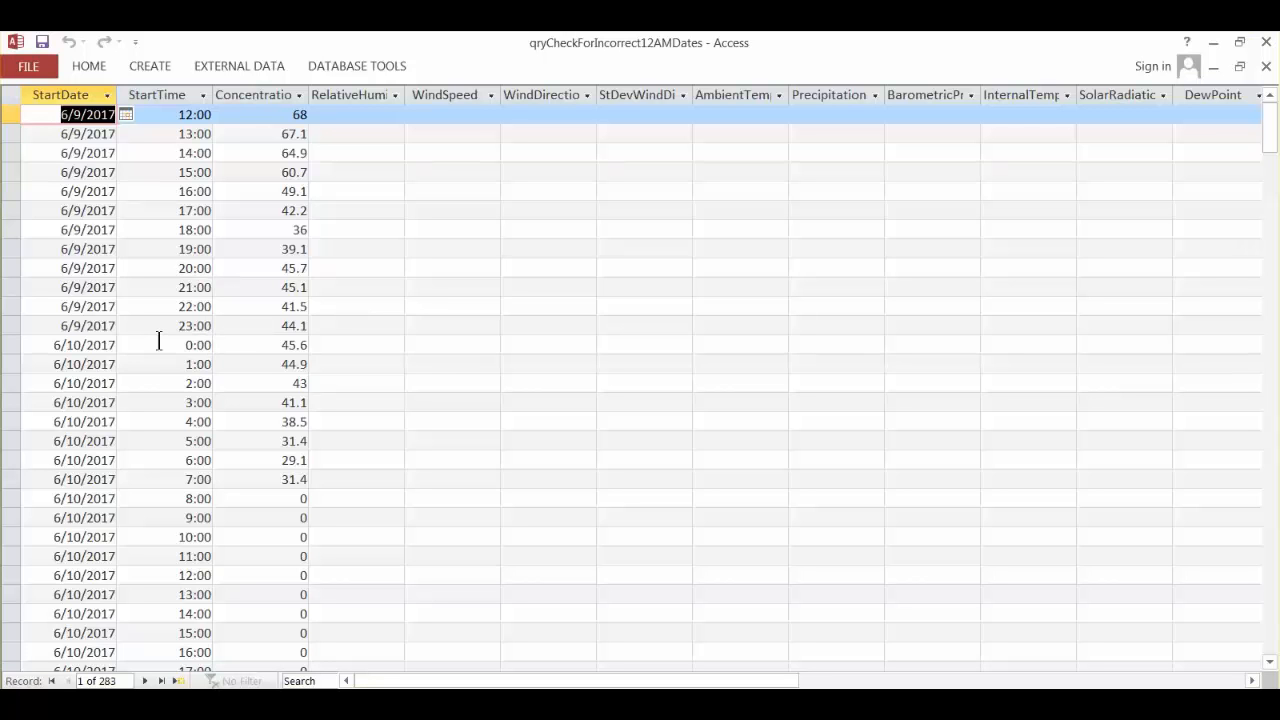
left_click(1266, 68)
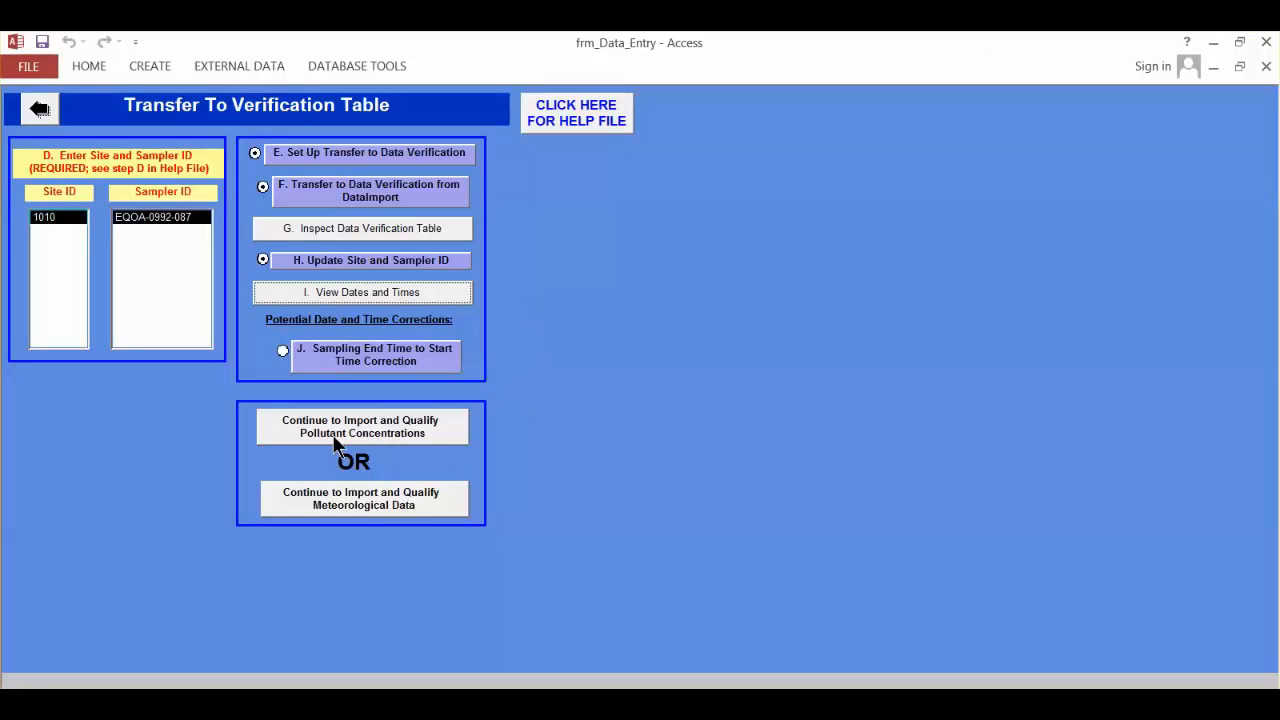
Step: Continue to importing and qualifying pollutant concentrations, and update the records with pollutant O3 and units PPB
left_click(432, 425)
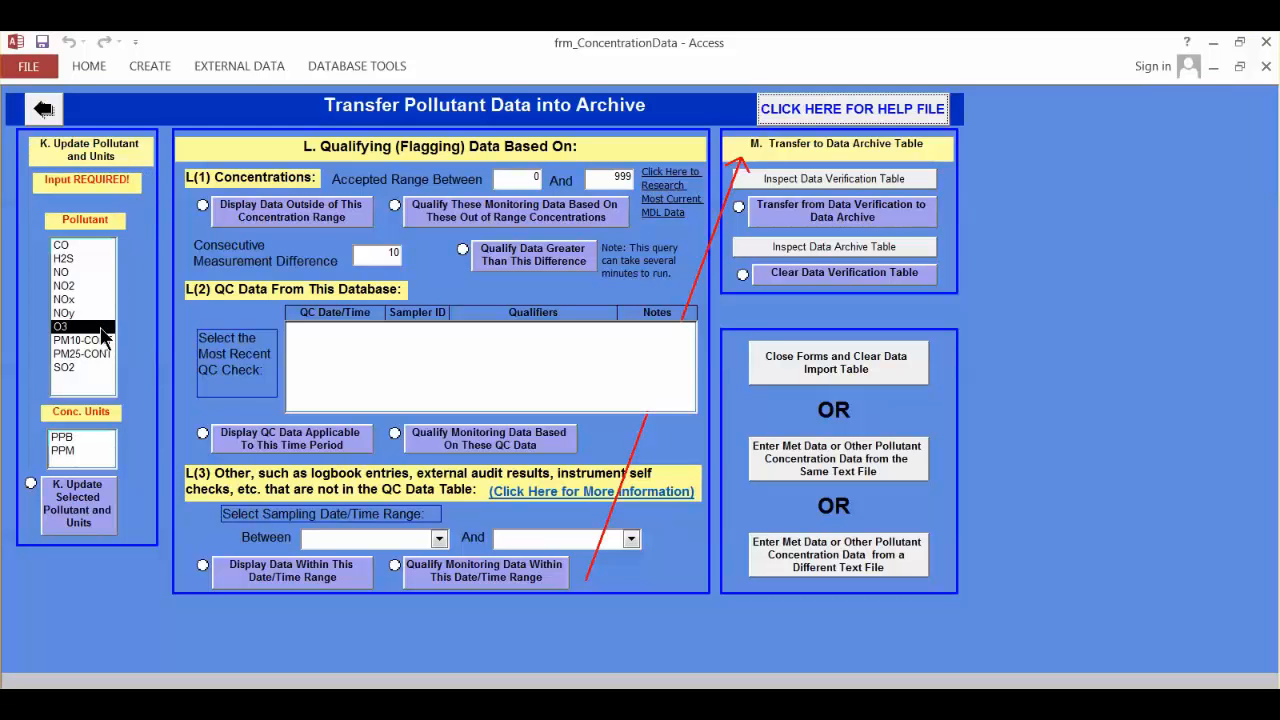
left_click(68, 440)
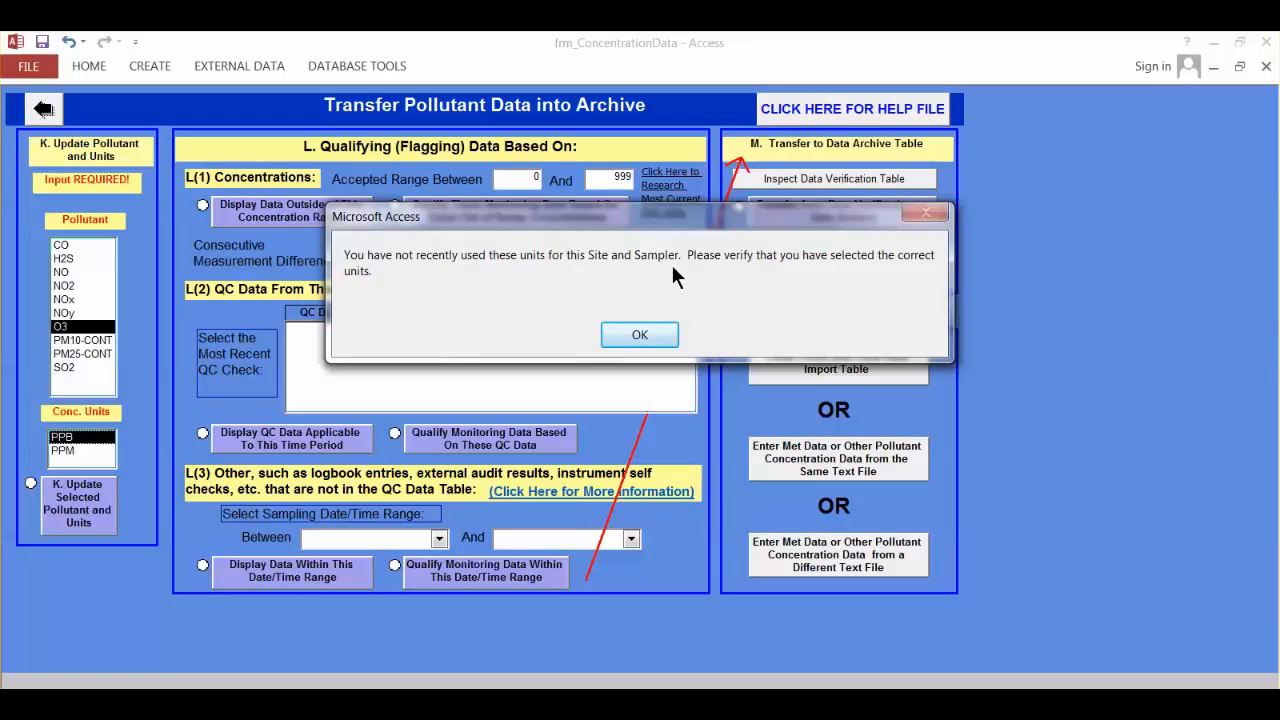
left_click(656, 335)
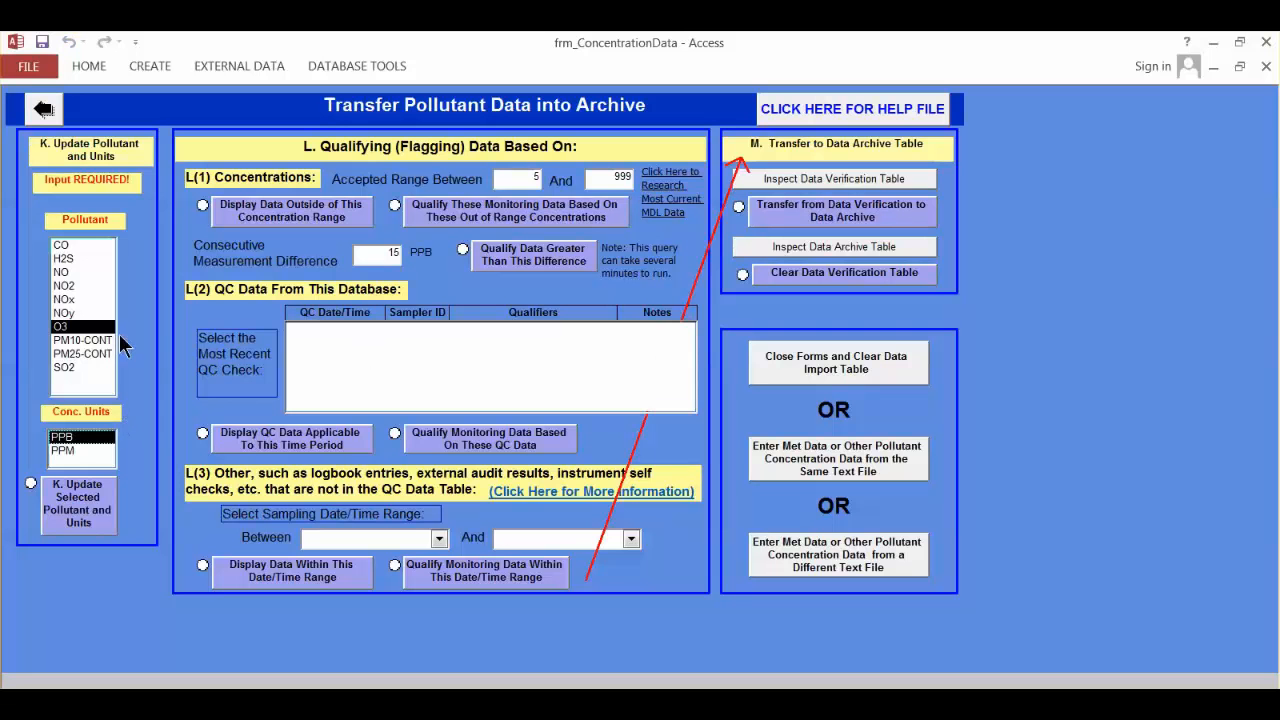
left_click(77, 519)
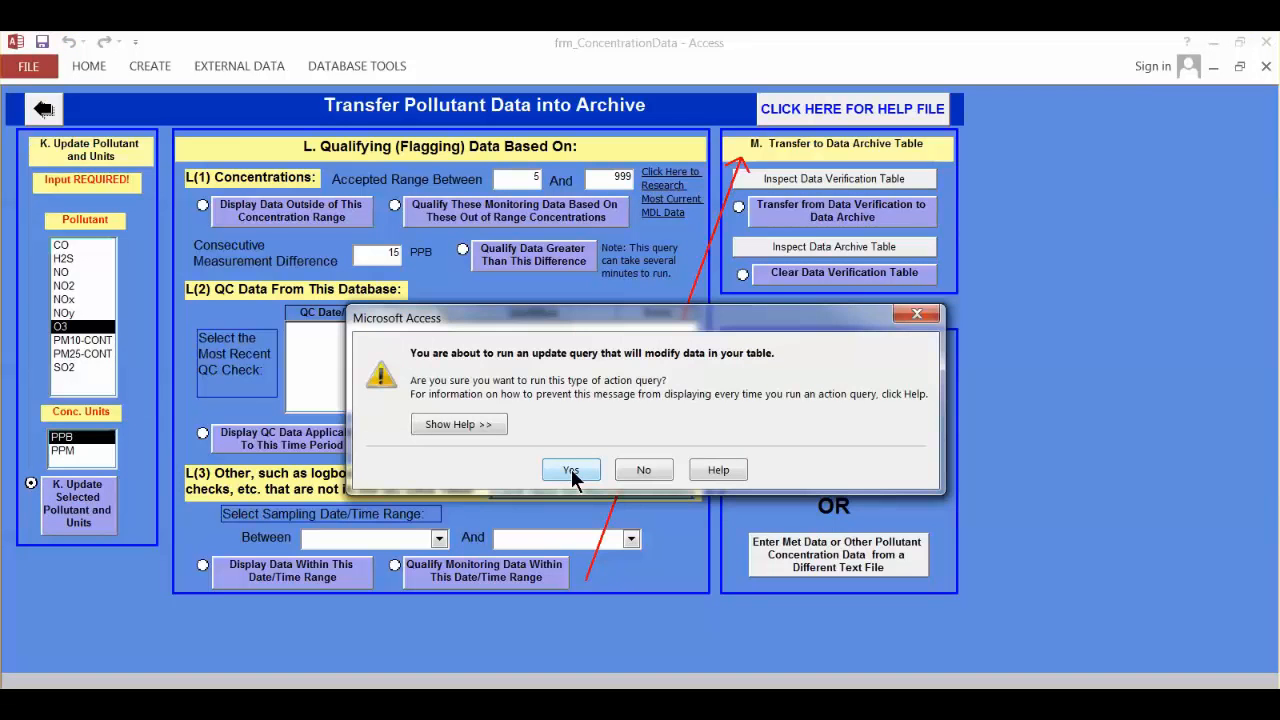
left_click(572, 472)
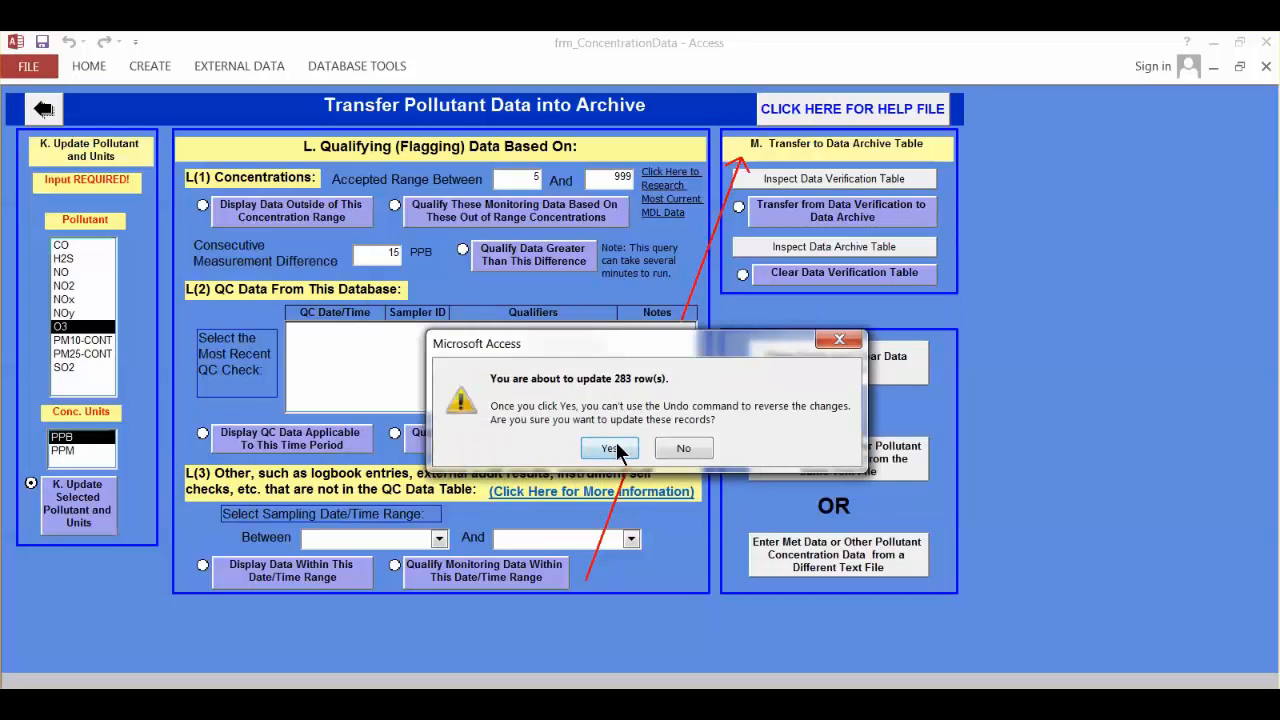
left_click(612, 448)
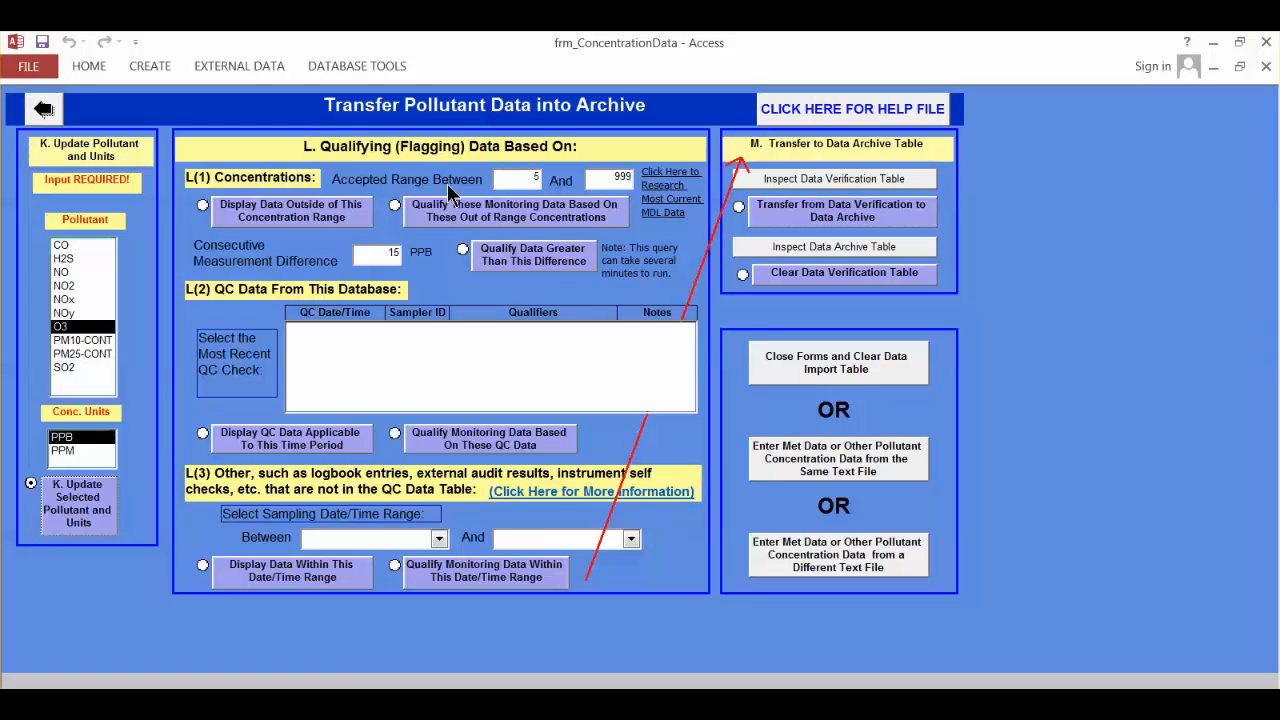
Step: Set the accepted concentration range to 0 through 75, display the readings outside it, and close the results
double_click(531, 178)
key("BackSpace")
type("-4")
key("BackSpace")
key("BackSpace")
type("0")
left_click_drag(604, 180, 640, 183)
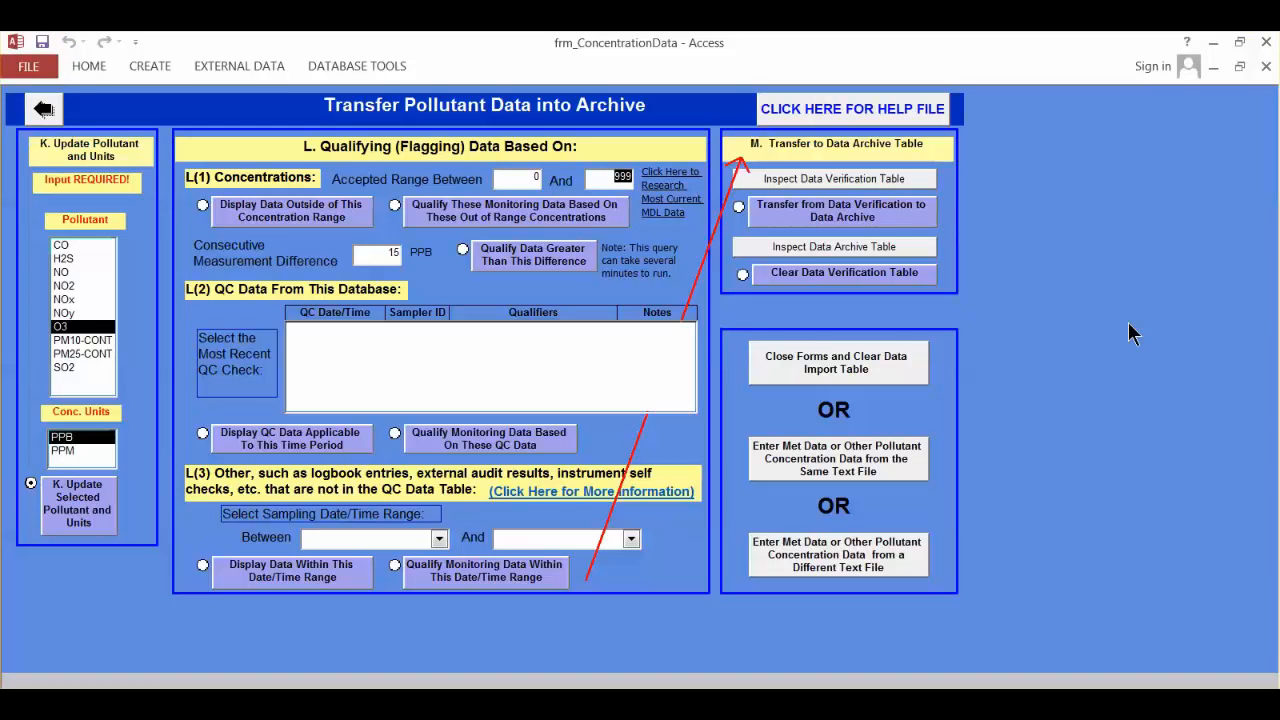
type("75")
left_click(272, 218)
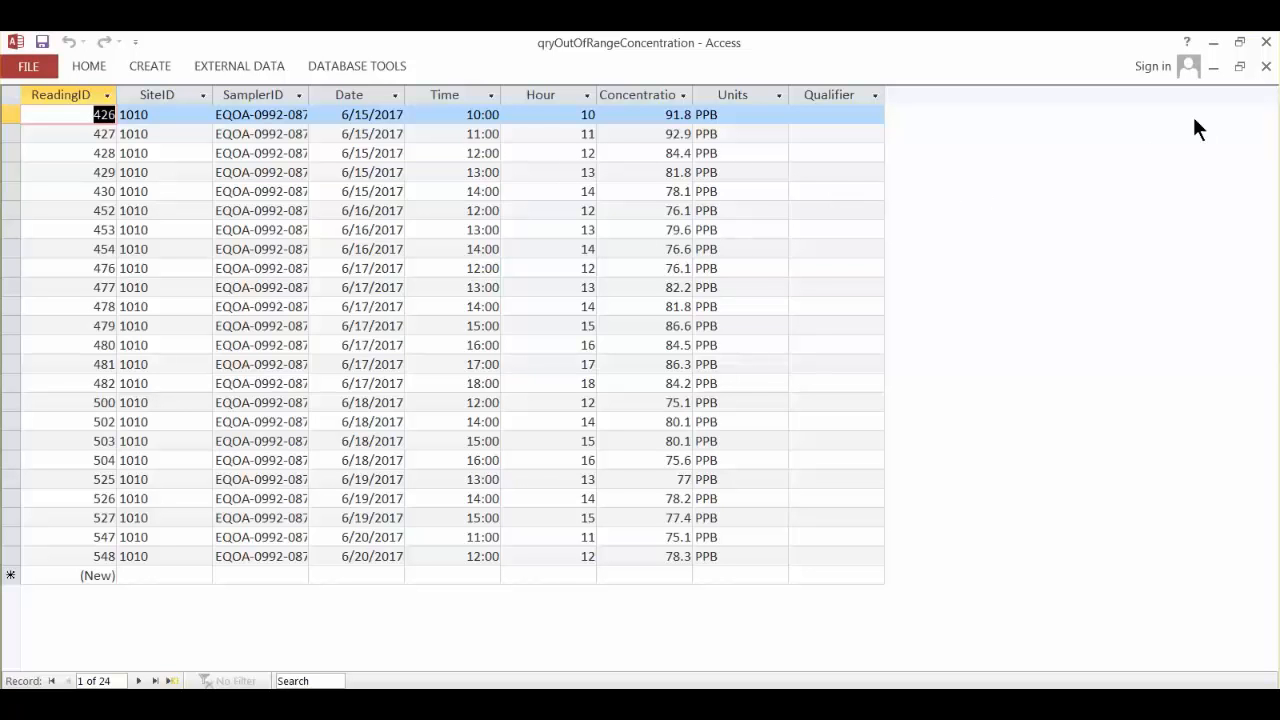
left_click(1265, 67)
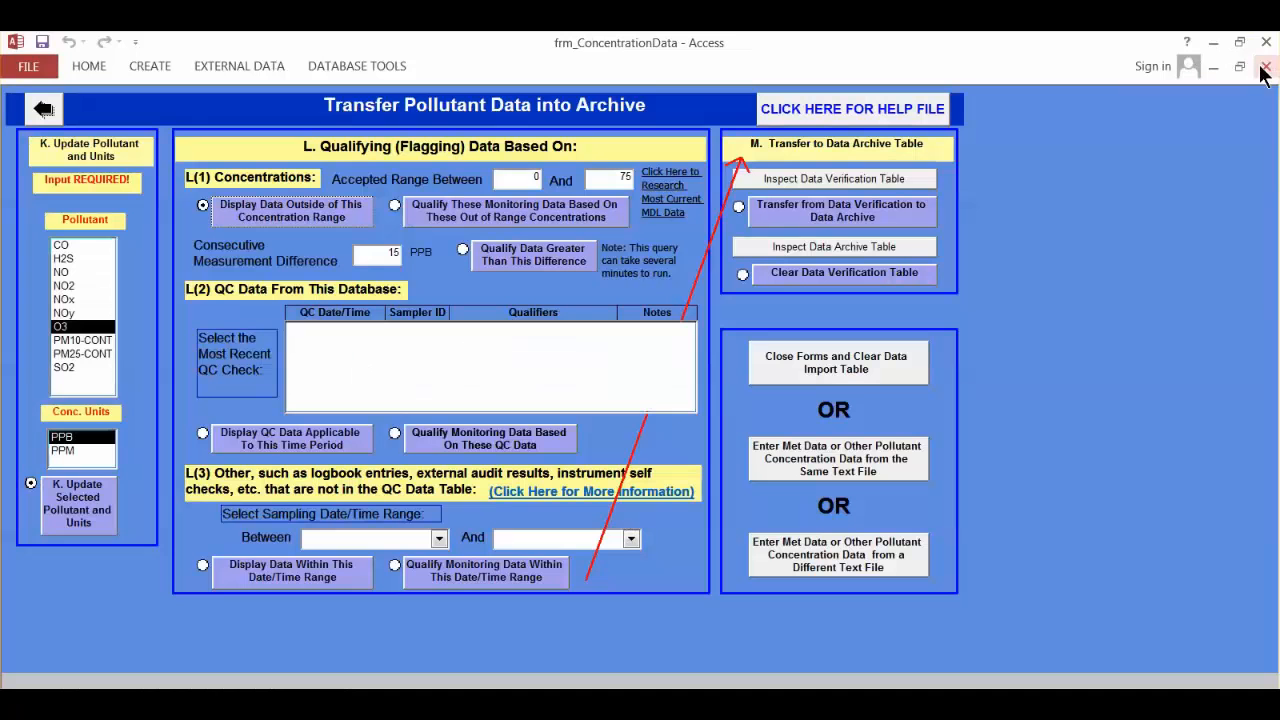
Step: Change the accepted range's lower limit to 1 and display the readings outside the range
left_click_drag(529, 174, 538, 171)
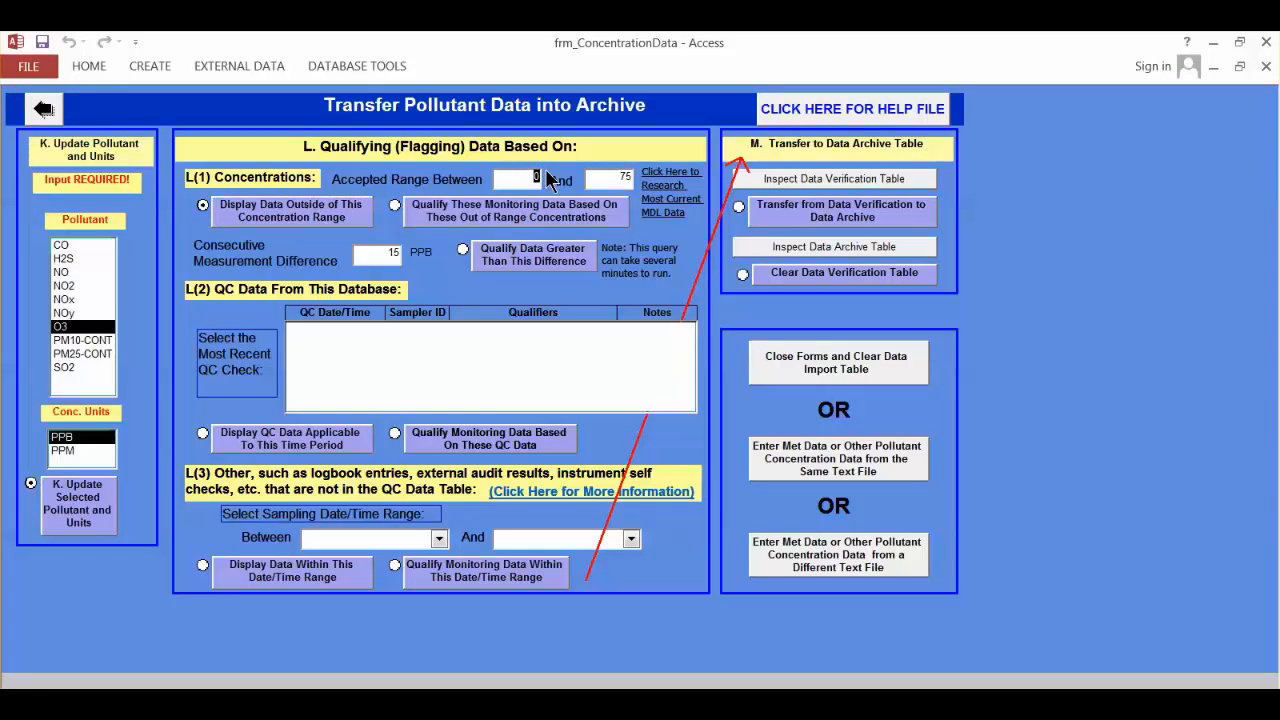
type("1")
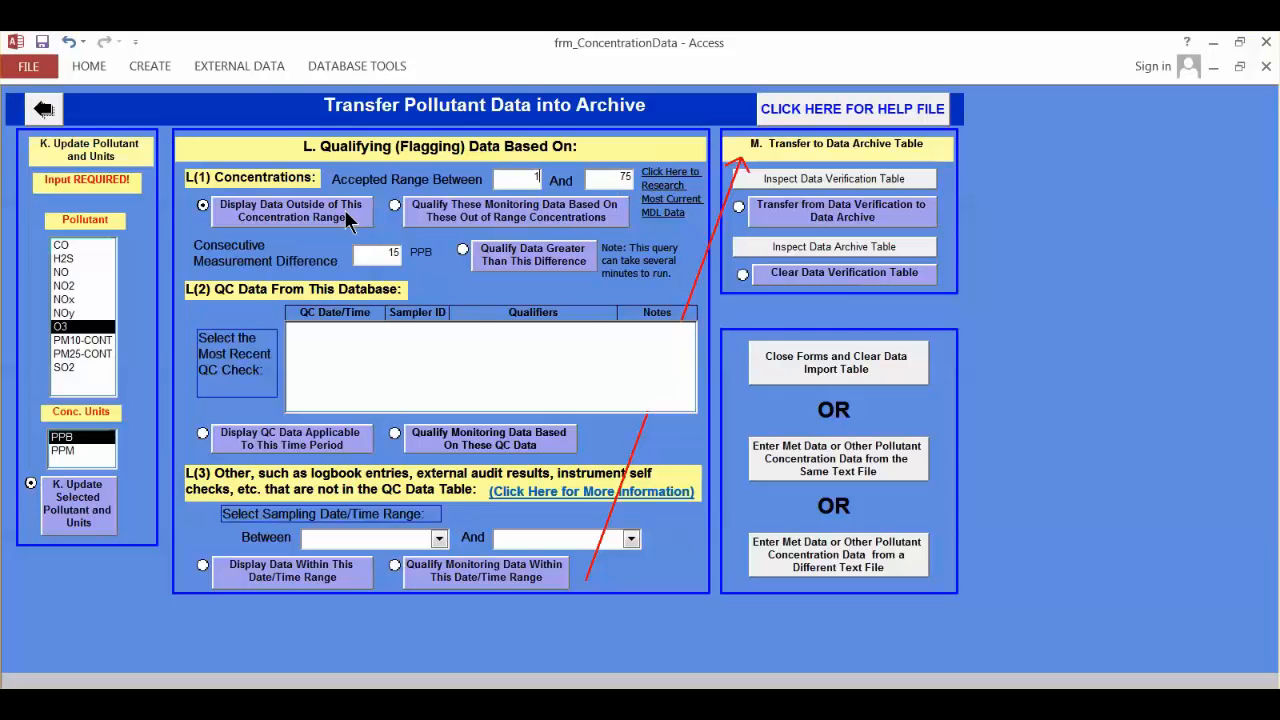
left_click(347, 222)
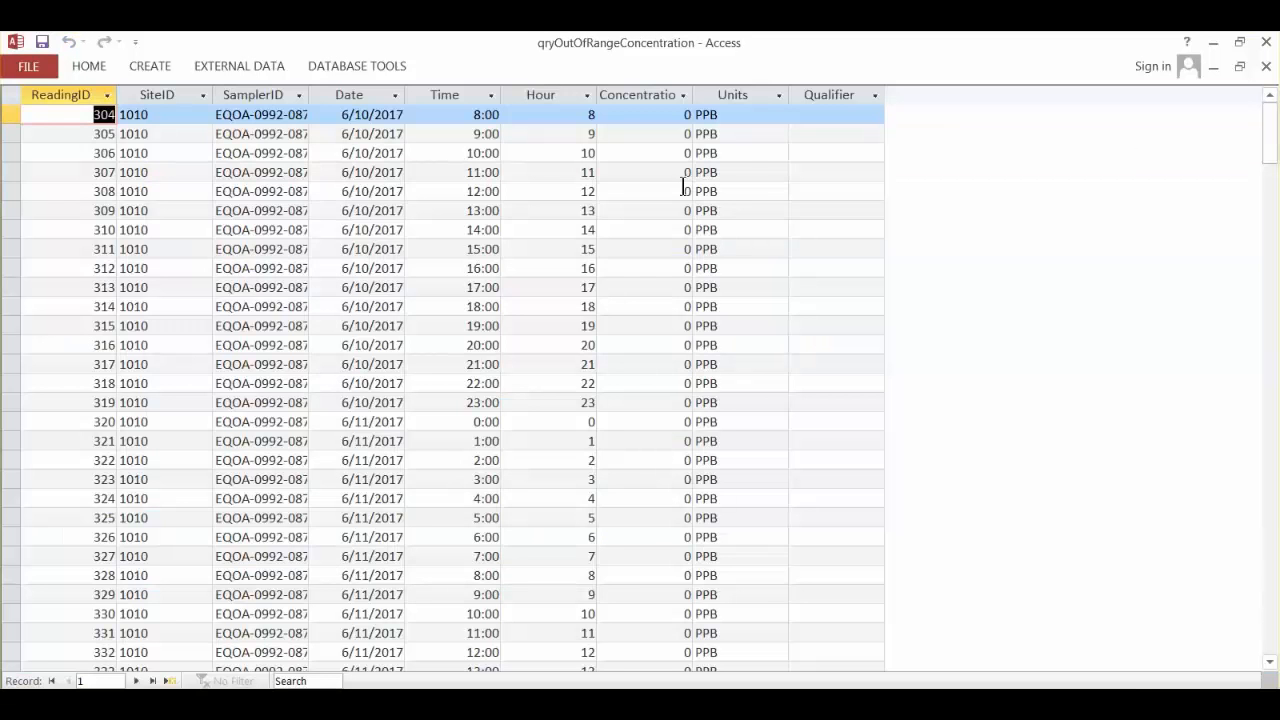
Step: Examine the dates, times and concentrations of the out-of-range readings through the whole list, and close the query results
scroll(733, 250, "down", 11)
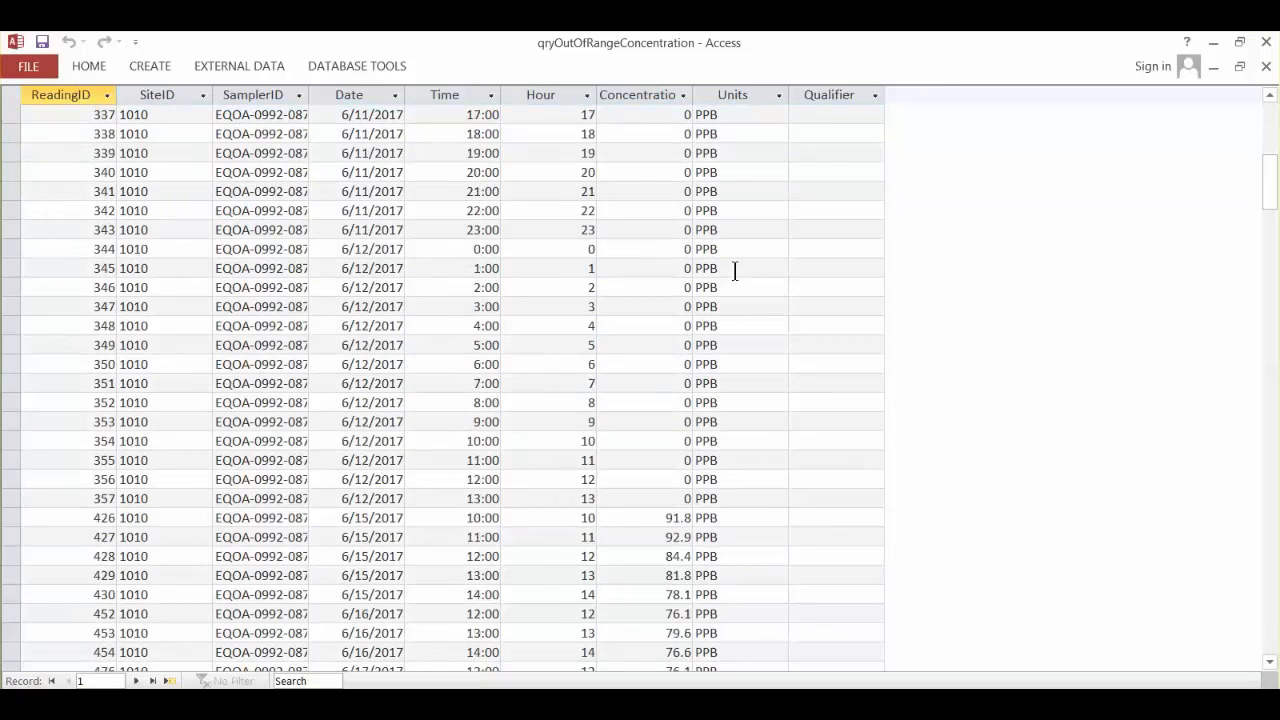
scroll(743, 290, "up", 10)
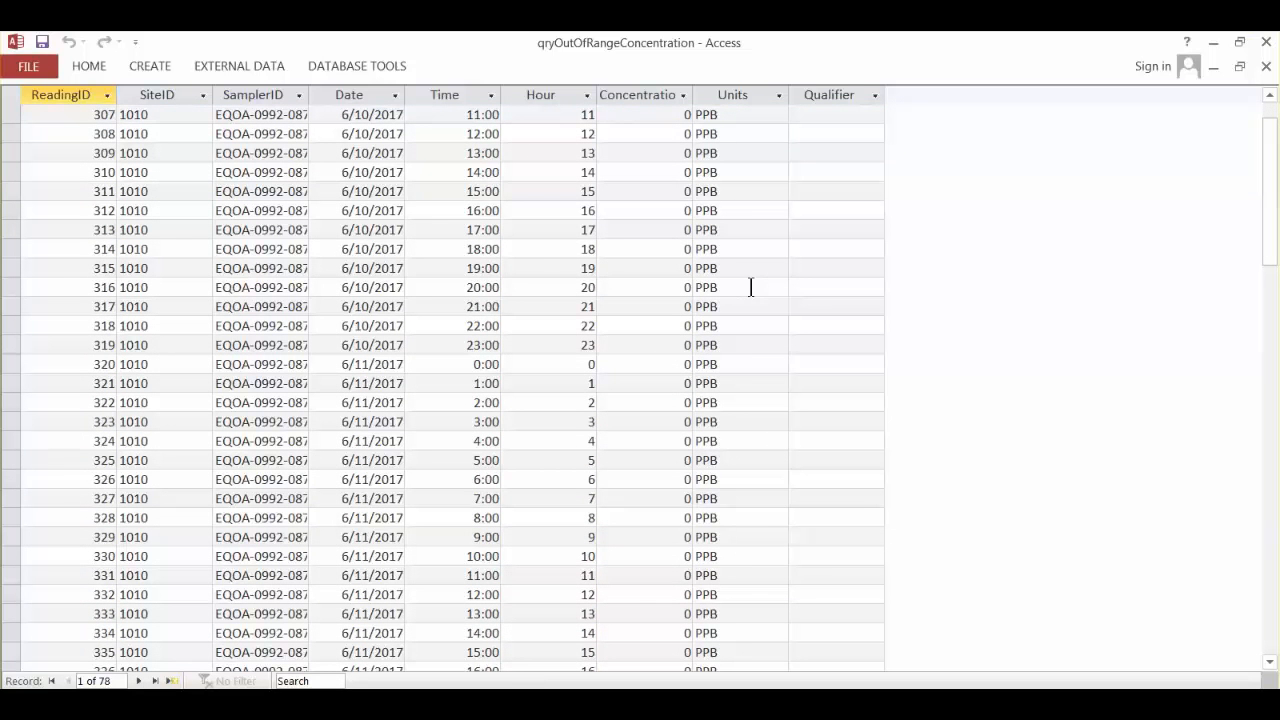
scroll(751, 284, "down", 5)
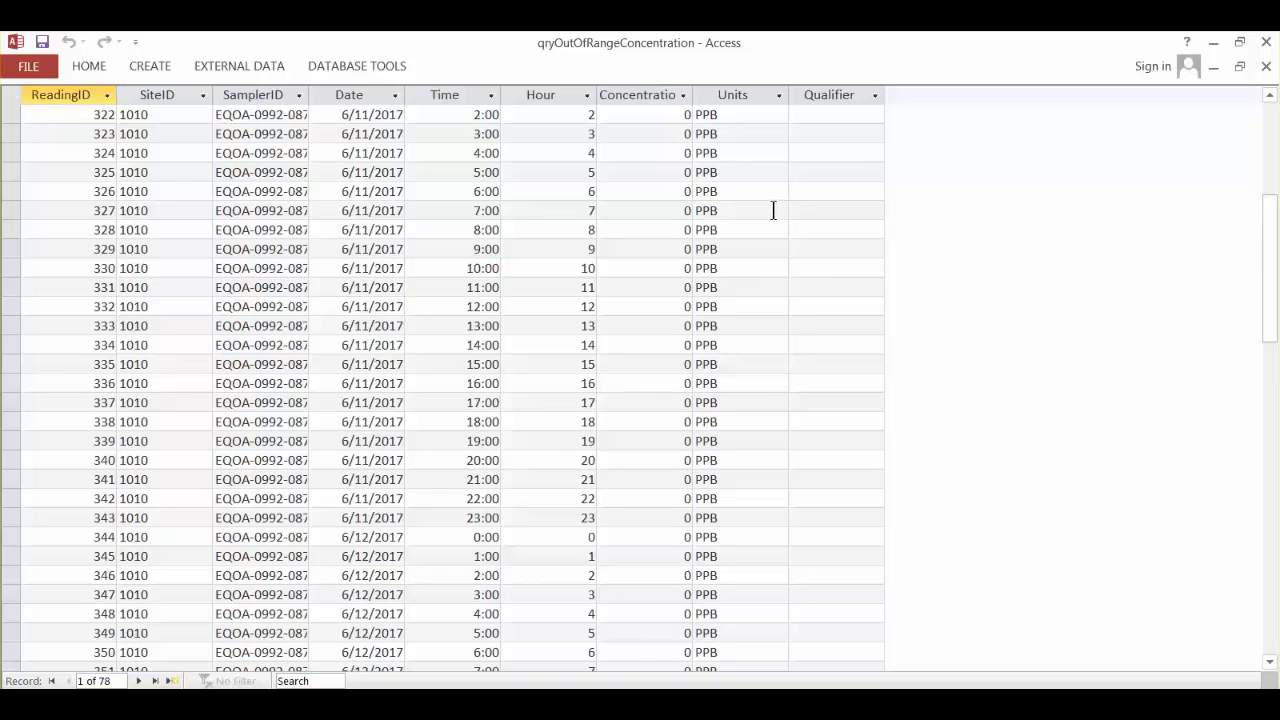
scroll(773, 207, "down", 4)
scroll(773, 207, "up", 10)
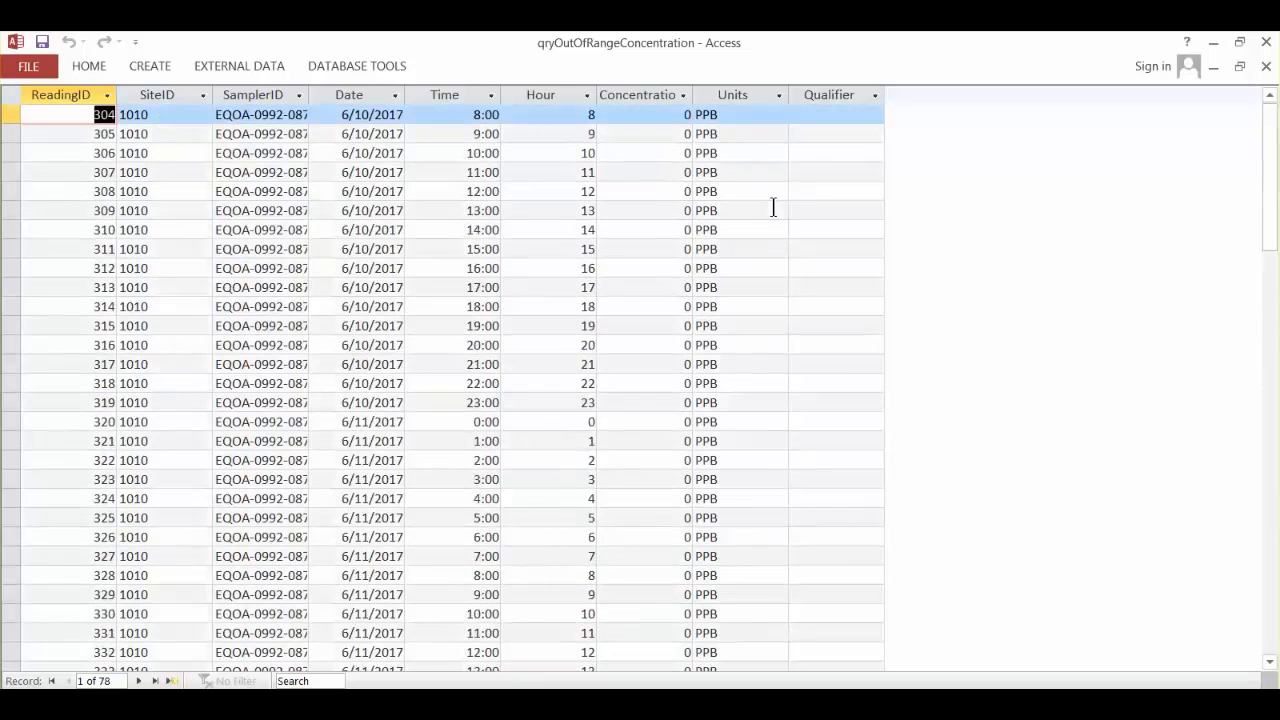
scroll(773, 170, "down", 14)
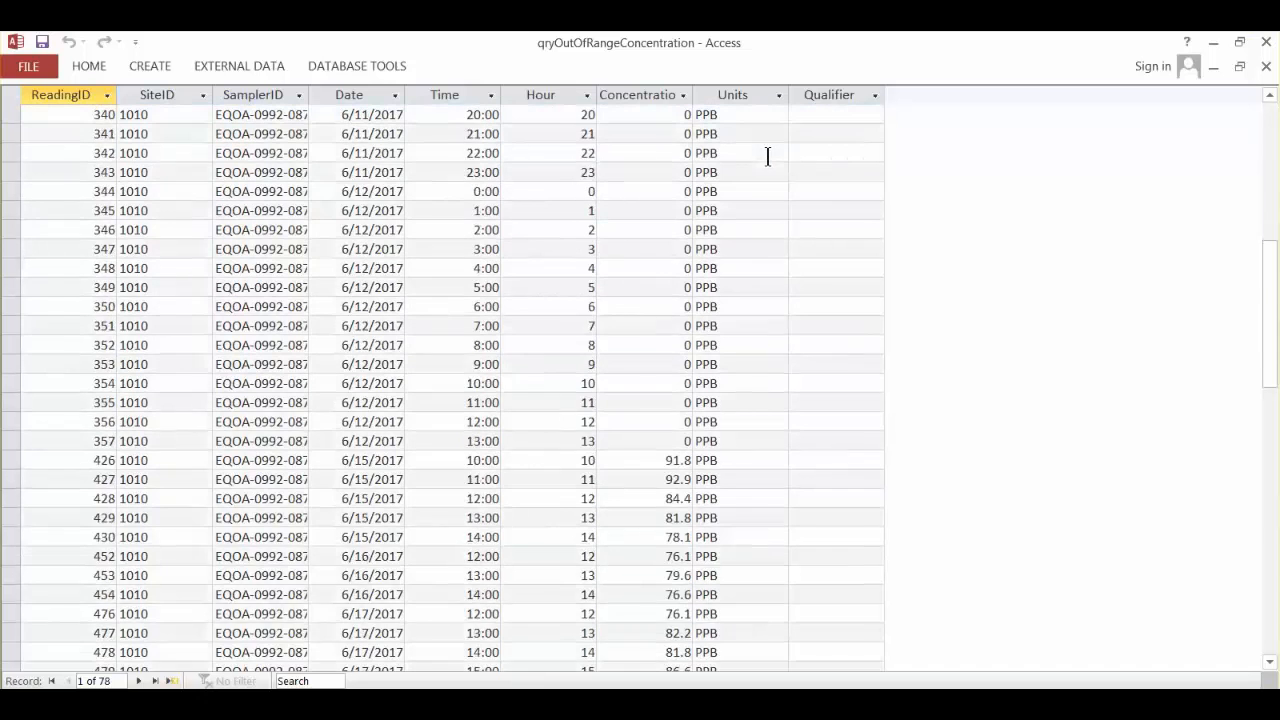
scroll(765, 160, "down", 4)
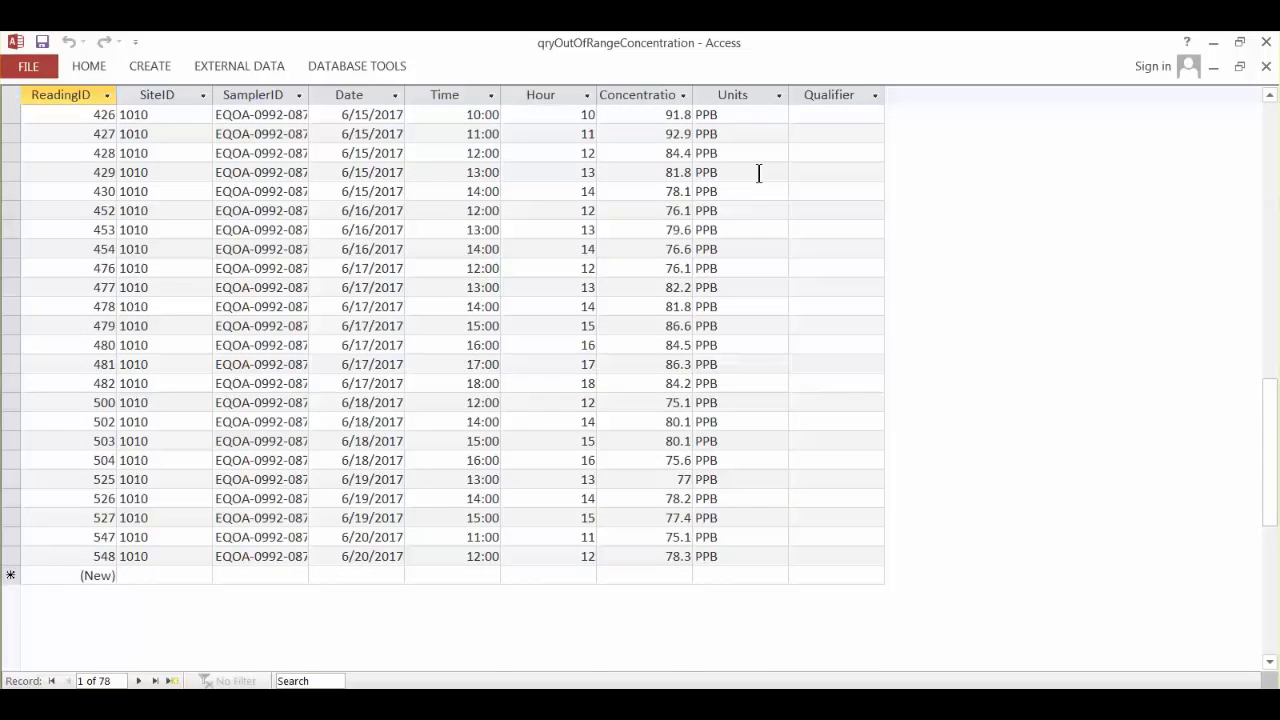
scroll(756, 182, "up", 4)
scroll(756, 188, "up", 11)
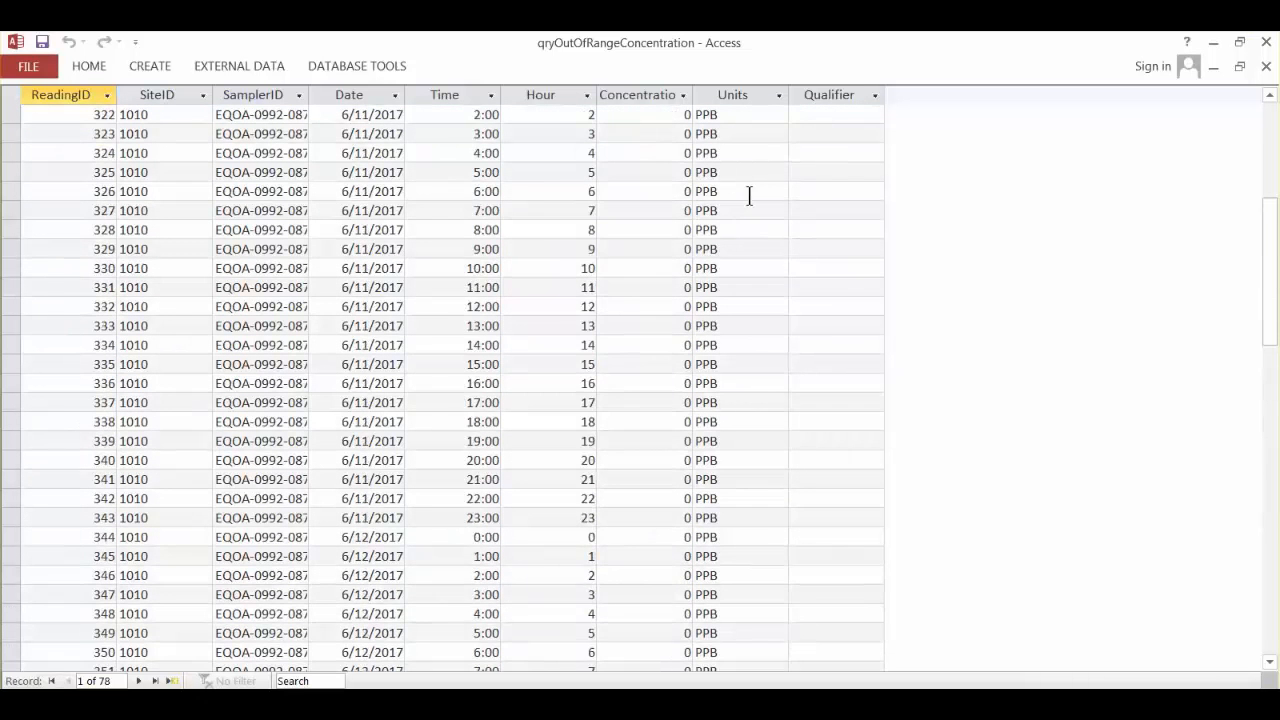
scroll(743, 211, "up", 3)
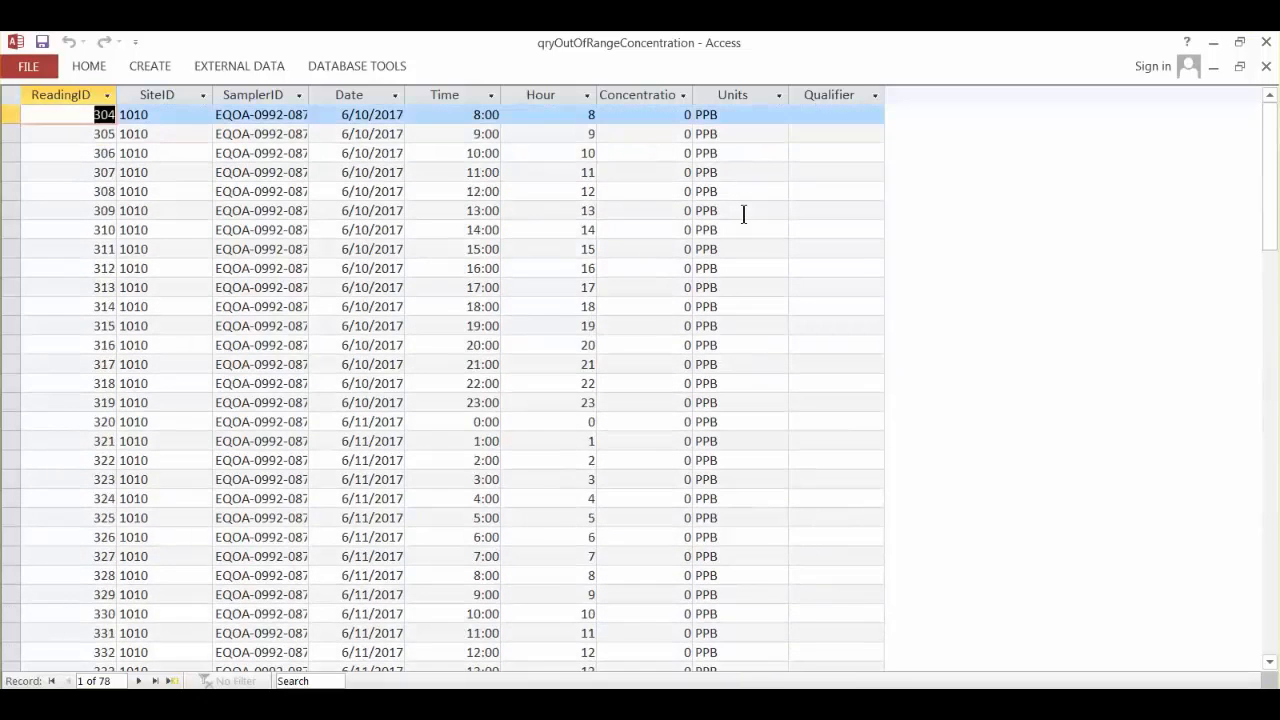
left_click(1265, 66)
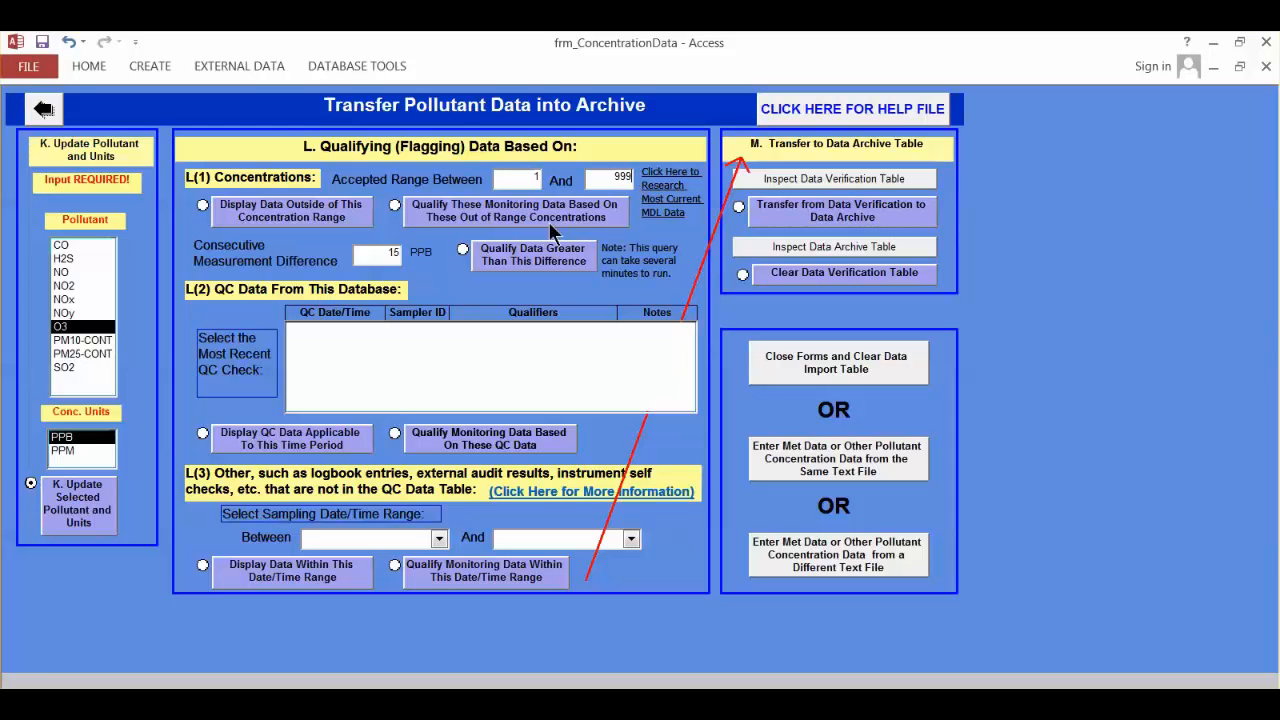
Step: Display the readings outside the accepted range of 1 to 999, review the list, and close it
left_click(256, 208)
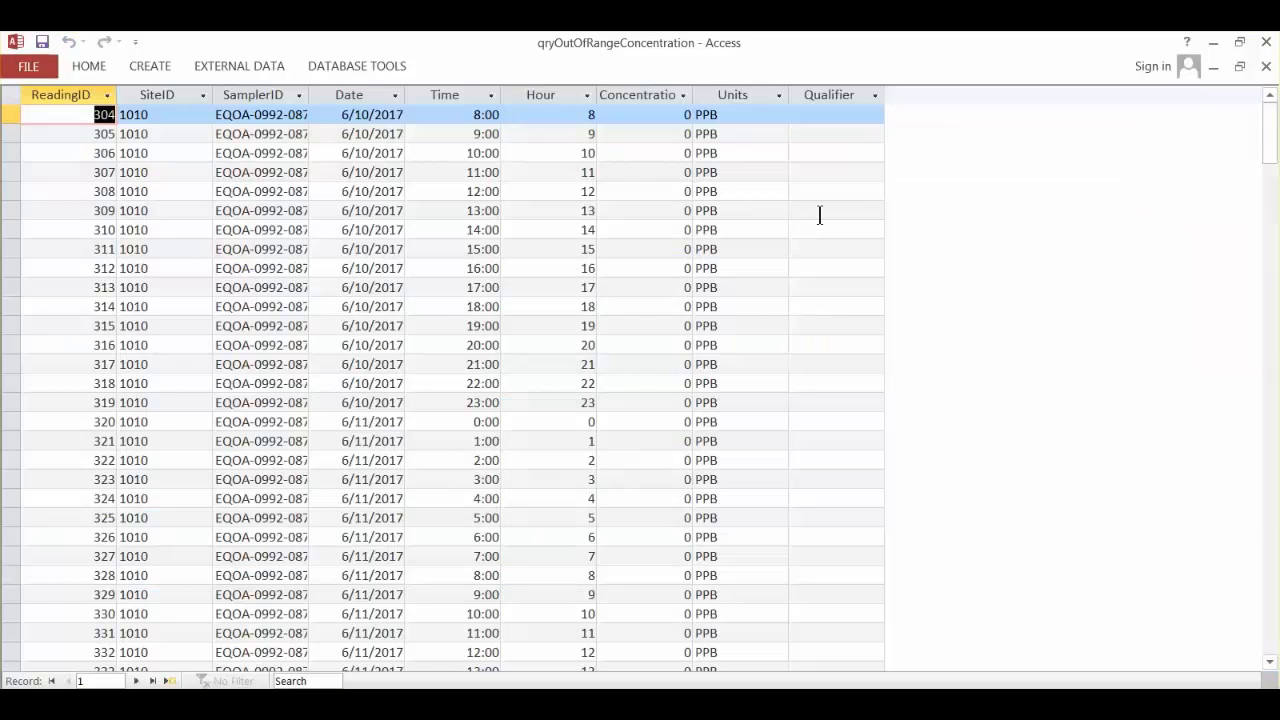
scroll(812, 240, "down", 11)
scroll(808, 264, "up", 11)
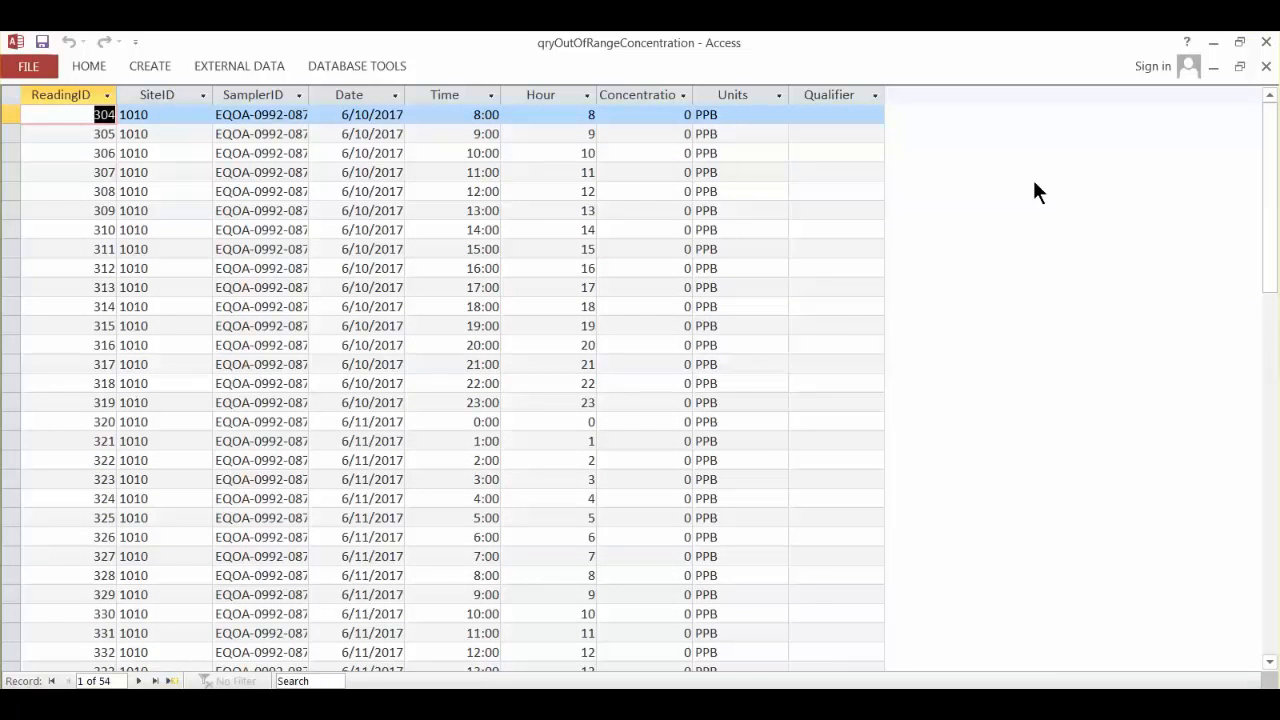
left_click(1267, 72)
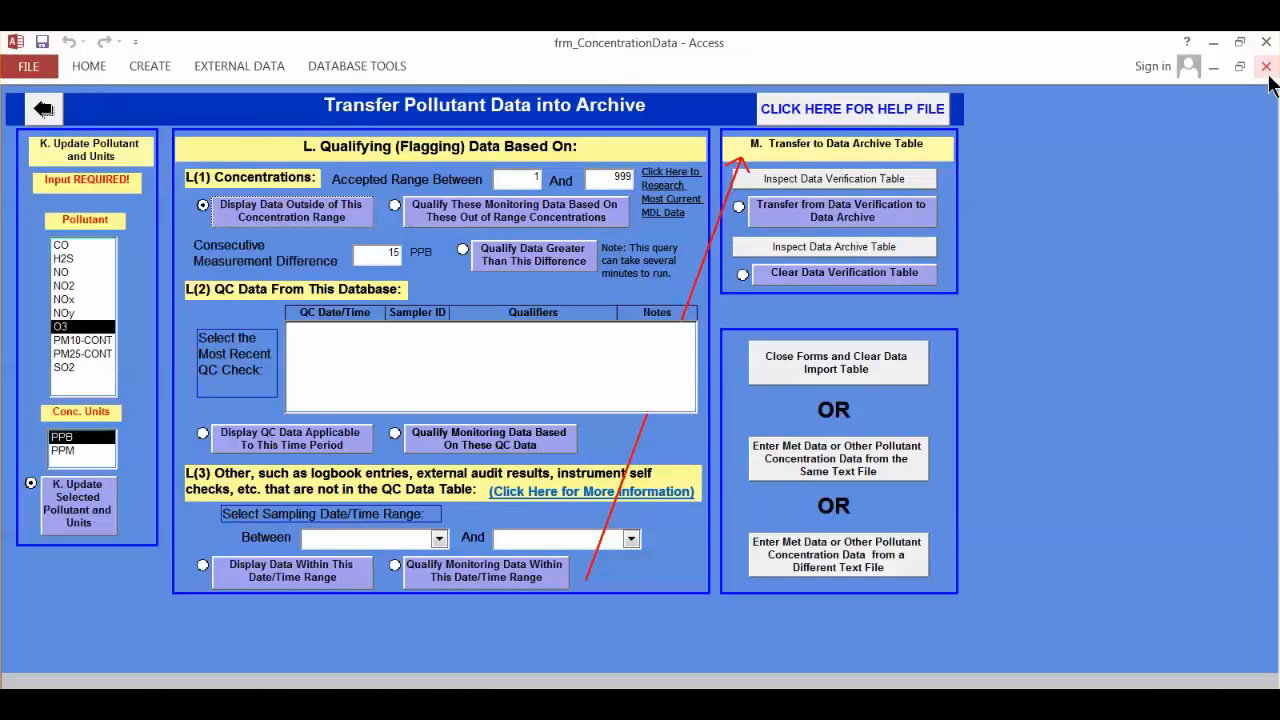
Step: Qualify the monitoring data whose concentrations fall outside the accepted range of 1 to 999 and accept the record update
left_click(490, 207)
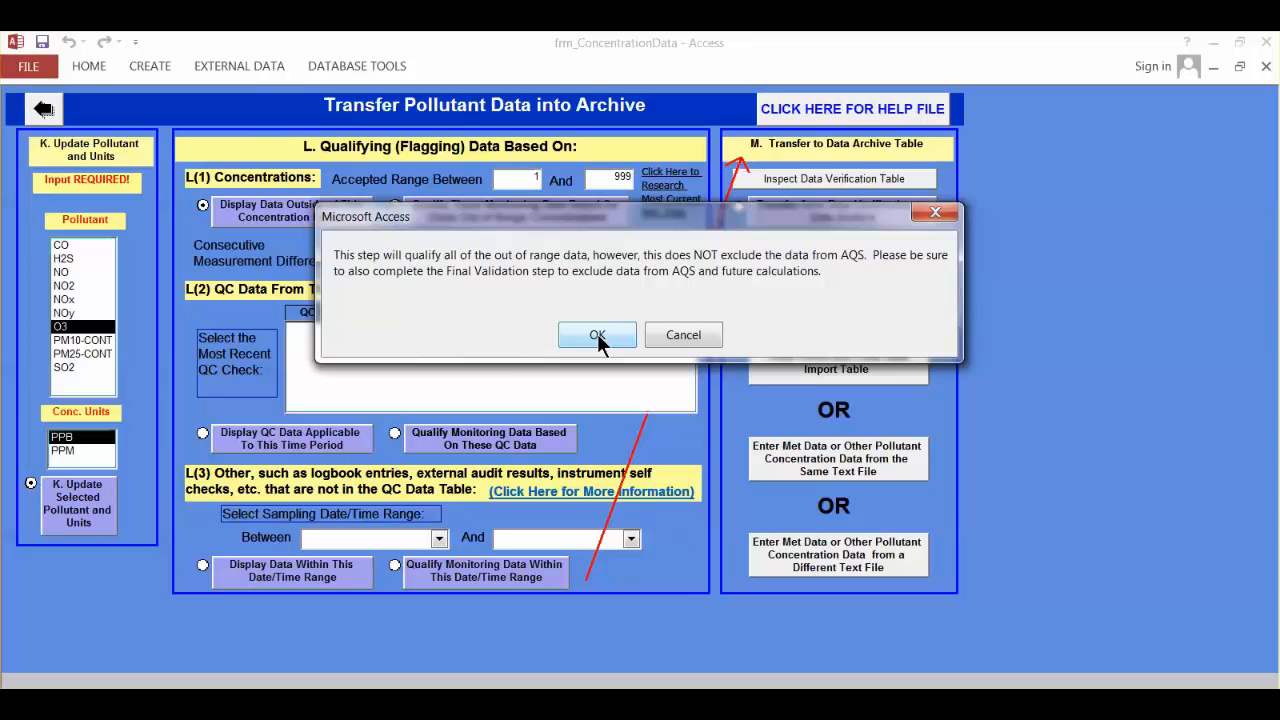
left_click(598, 342)
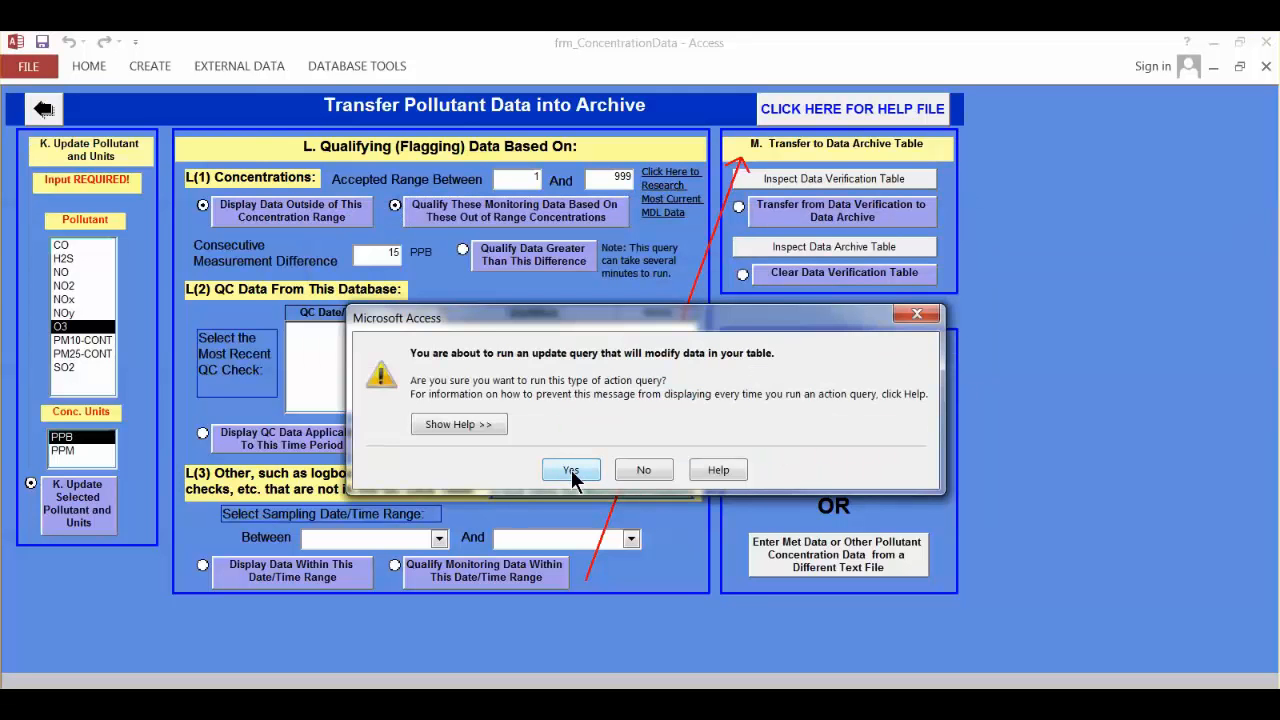
left_click(573, 471)
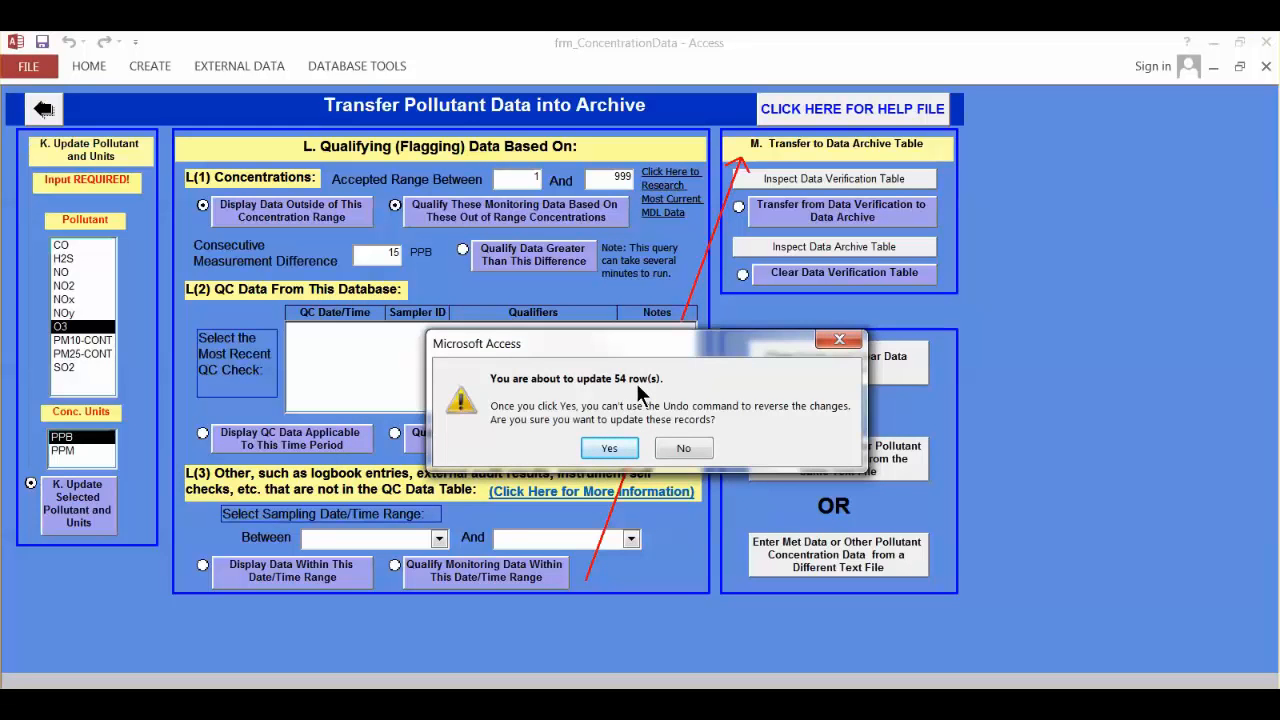
left_click(610, 448)
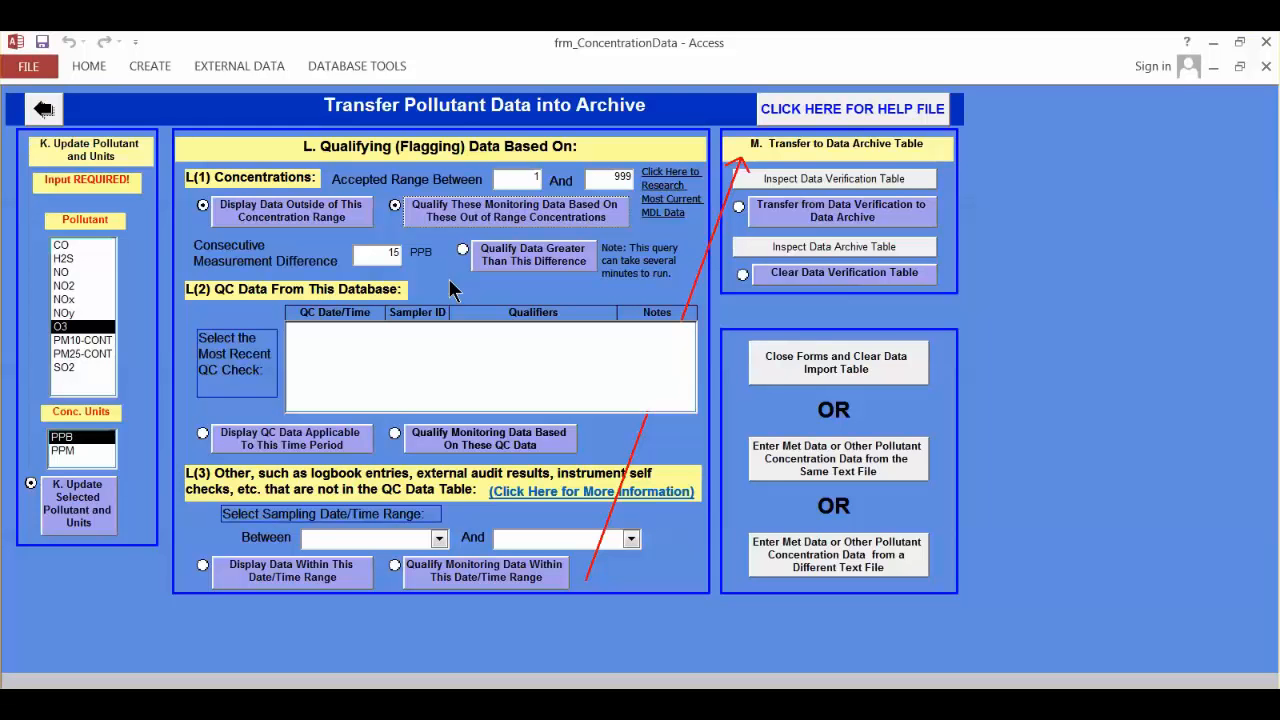
Step: Set the consecutive measurement difference to 50 PPB and qualify the data exceeding it, accepting the record update
left_click(386, 255)
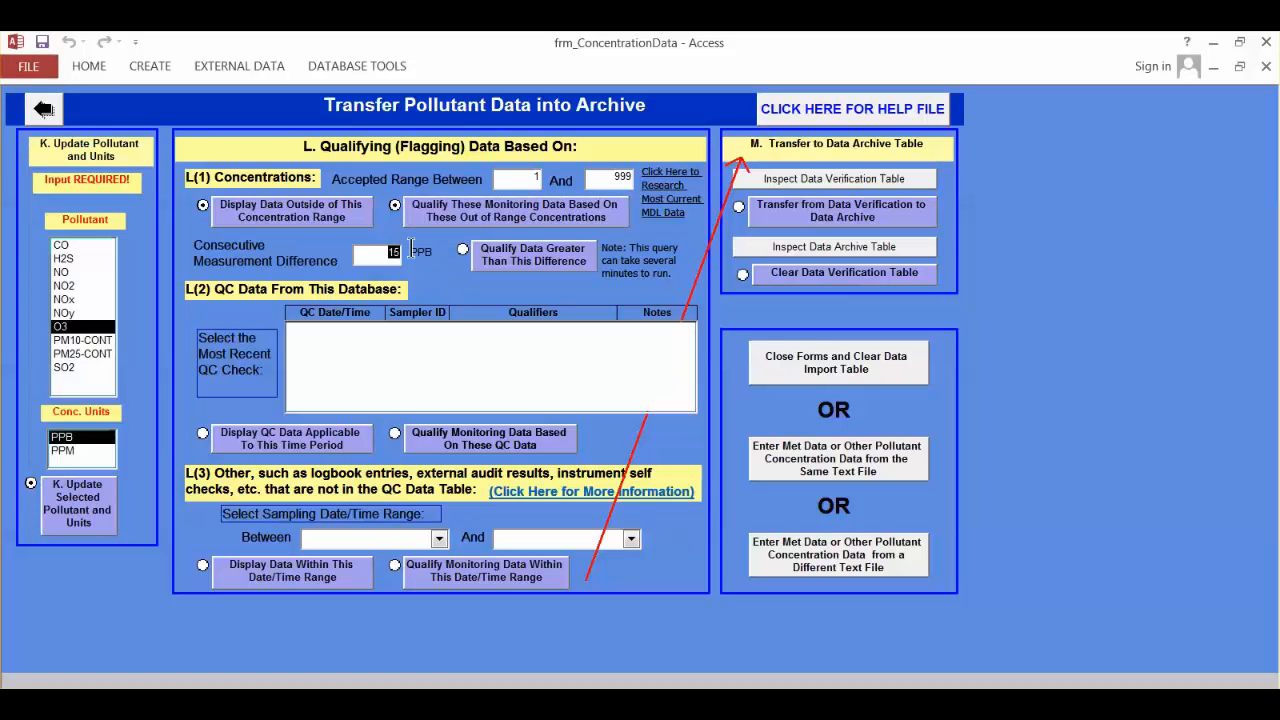
left_click_drag(386, 255, 414, 254)
type("50")
left_click(494, 265)
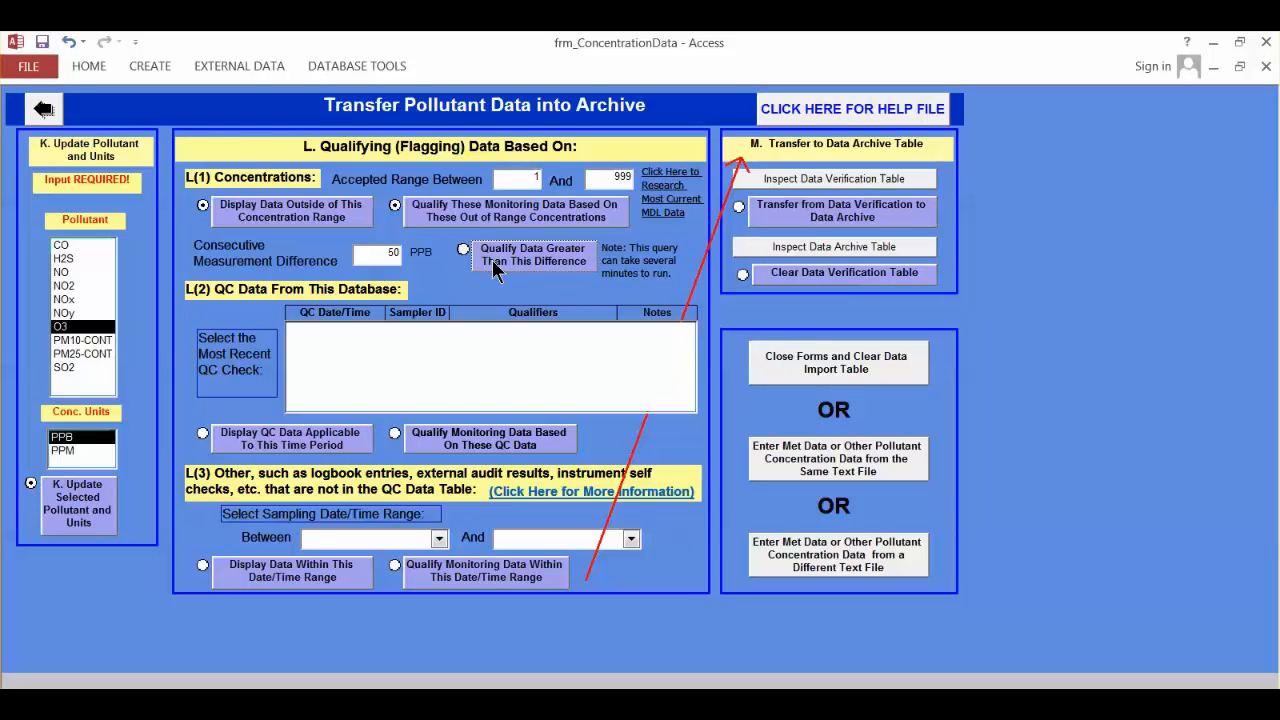
left_click(571, 472)
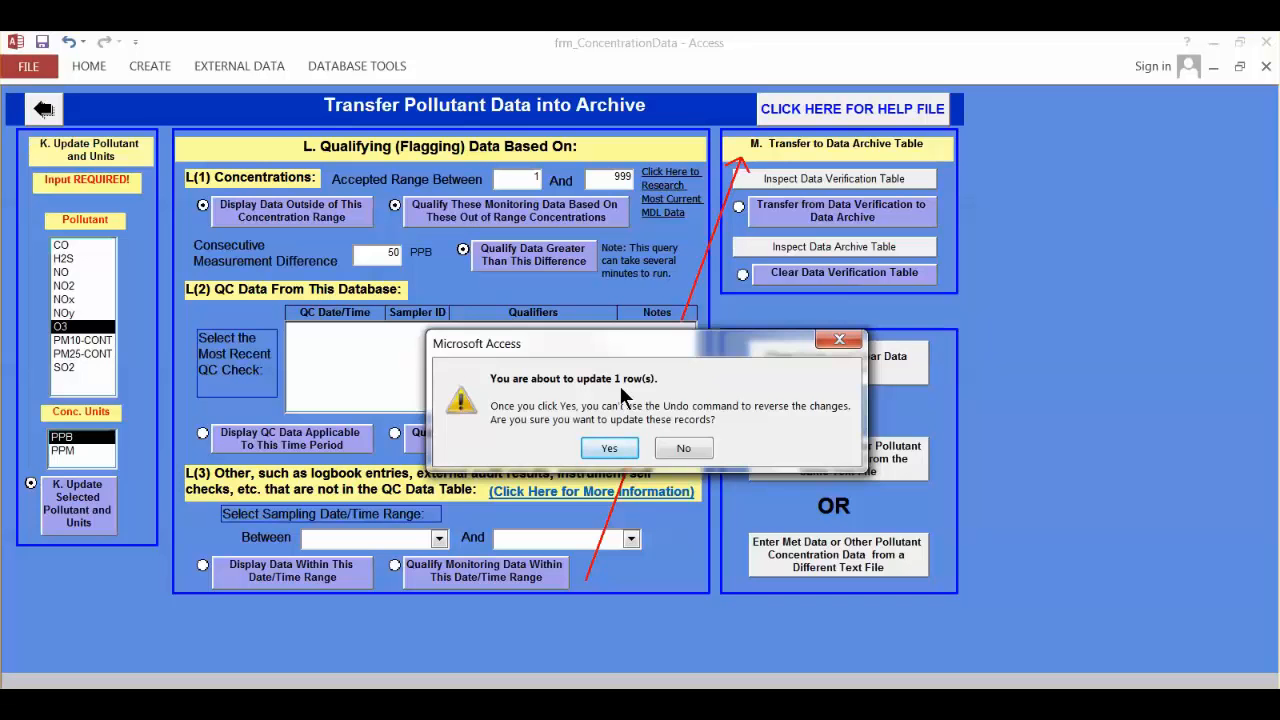
left_click(621, 447)
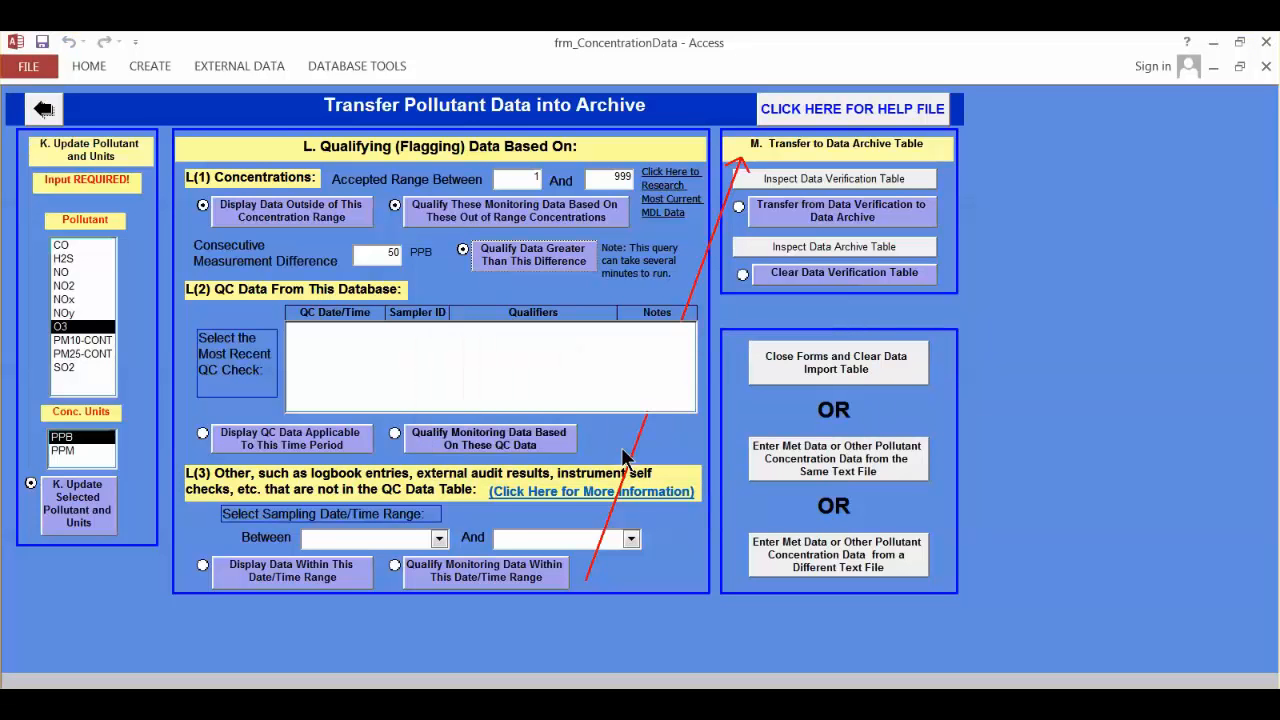
Step: Change the consecutive measurement difference to 25 PPB and qualify the data exceeding this difference, accepting the record update
double_click(390, 252)
type("25")
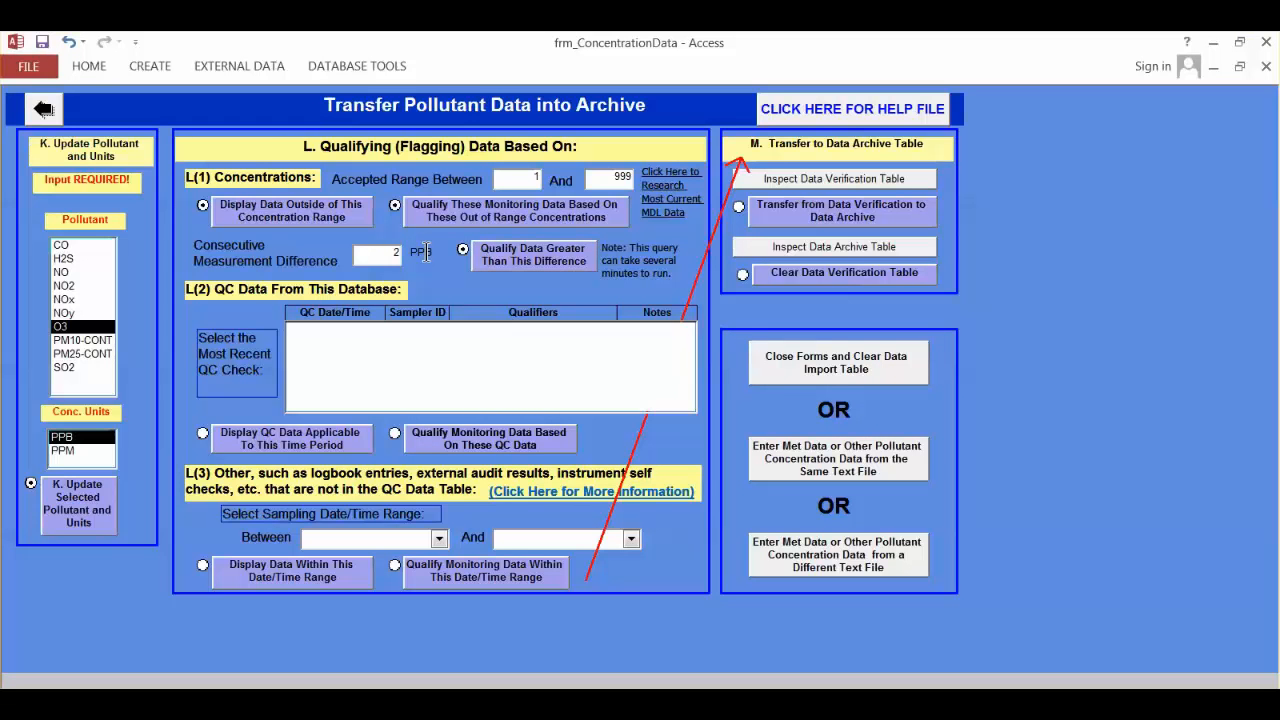
left_click(511, 259)
left_click(571, 466)
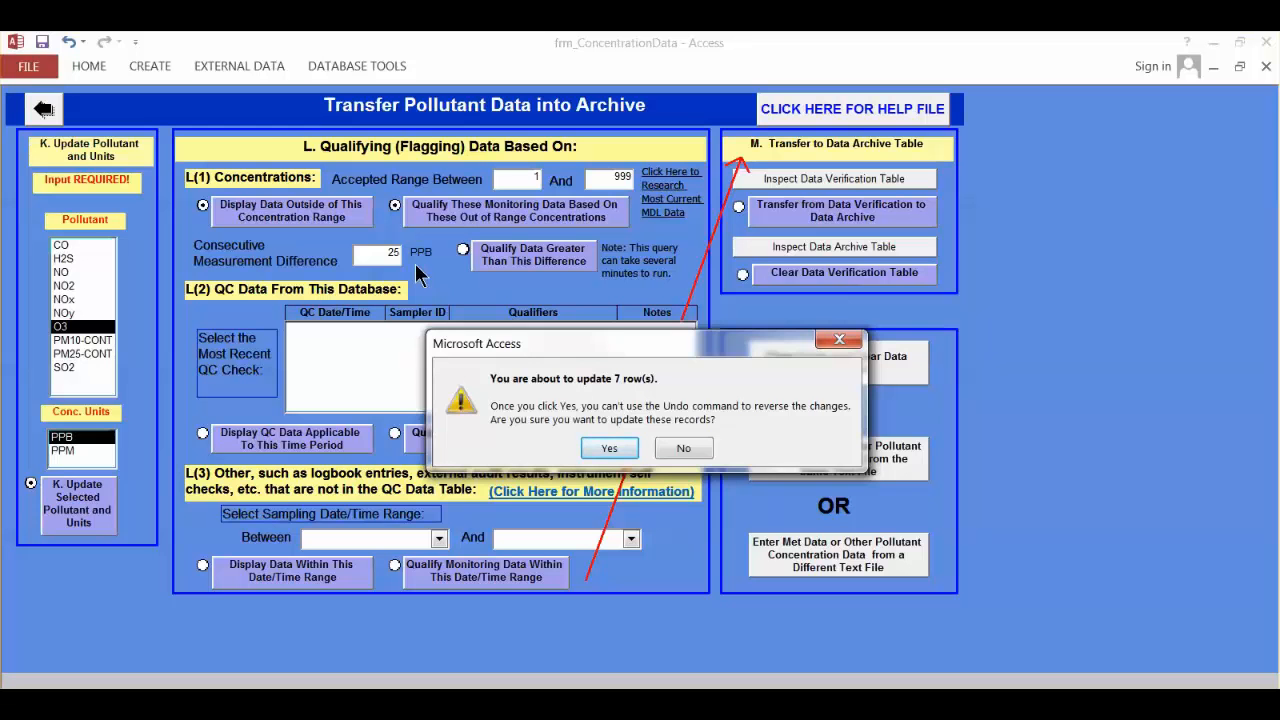
left_click(608, 448)
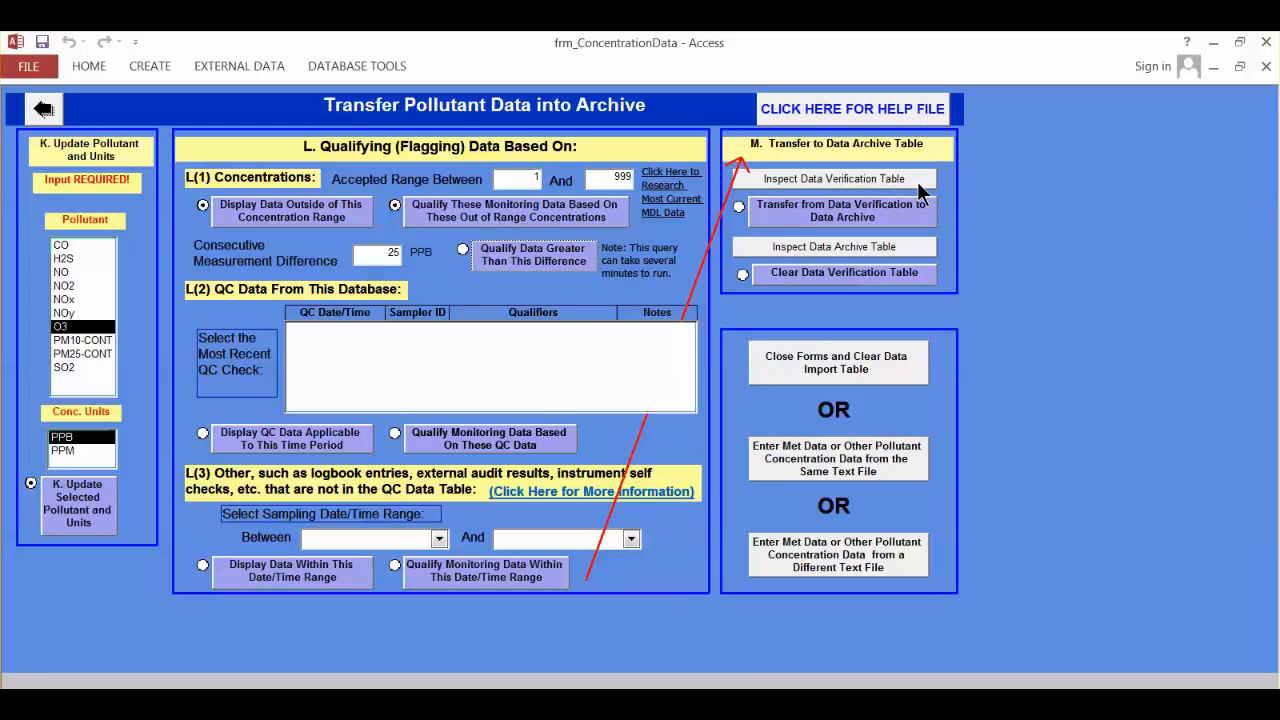
Step: Open the data verification table and examine the concentrations and assigned qualifiers for the readings from 6/9/2017 through 6/12/2017
left_click(843, 183)
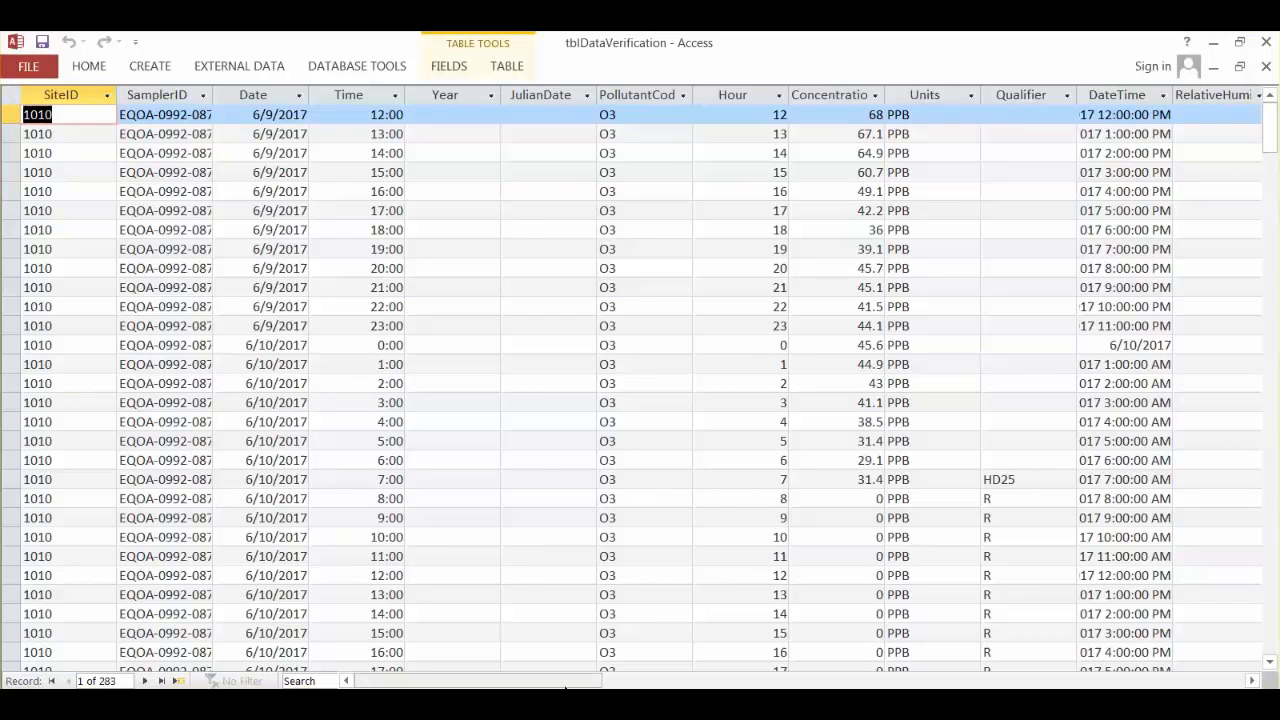
left_click_drag(566, 686, 628, 678)
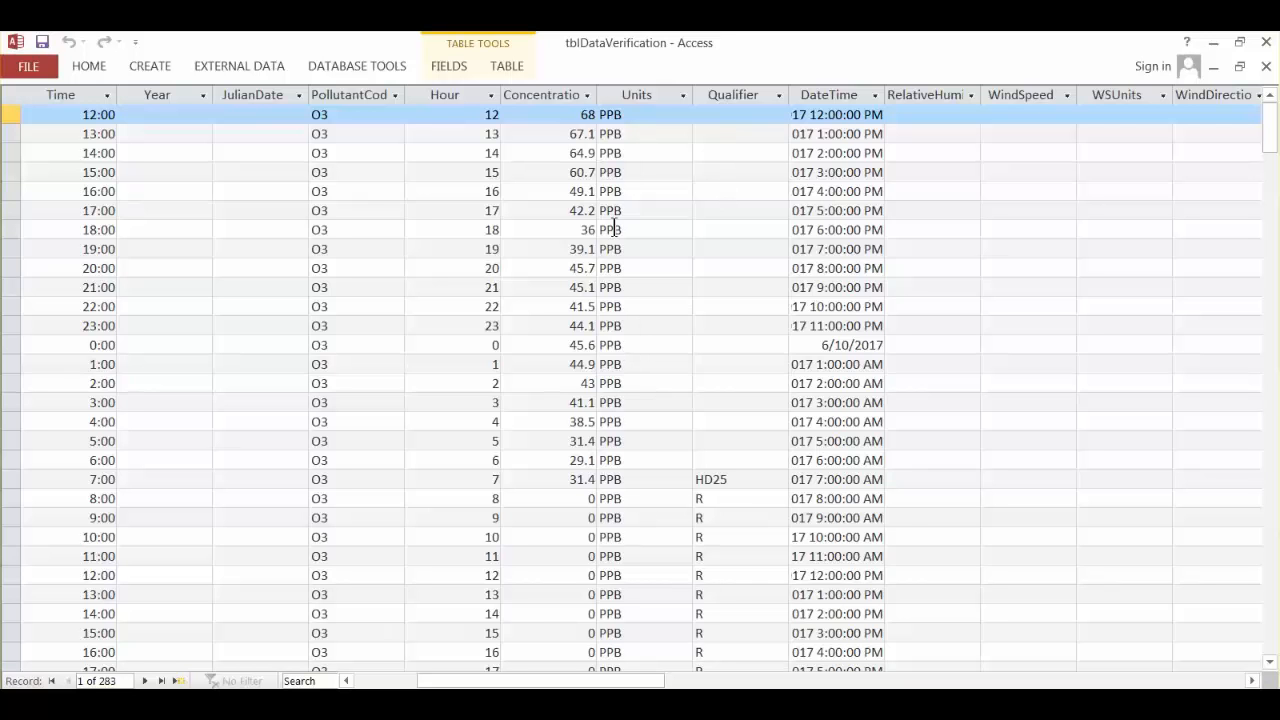
scroll(628, 340, "down", 1)
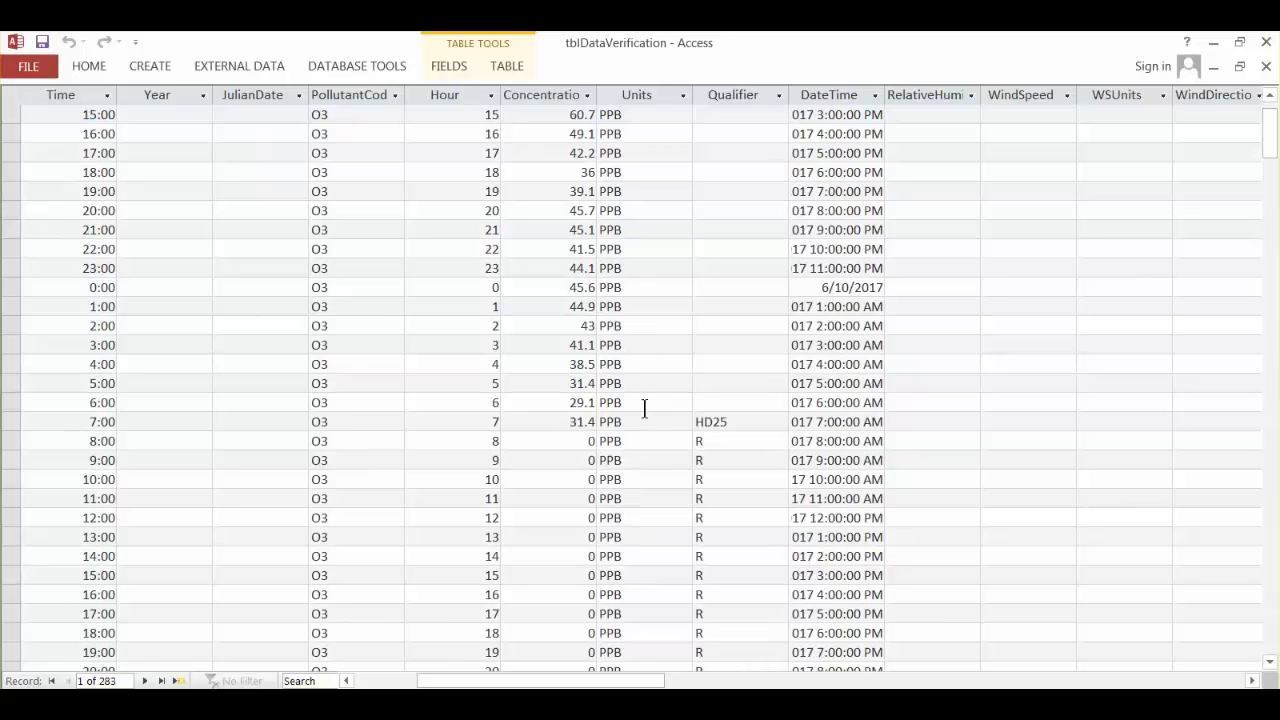
scroll(660, 395, "down", 1)
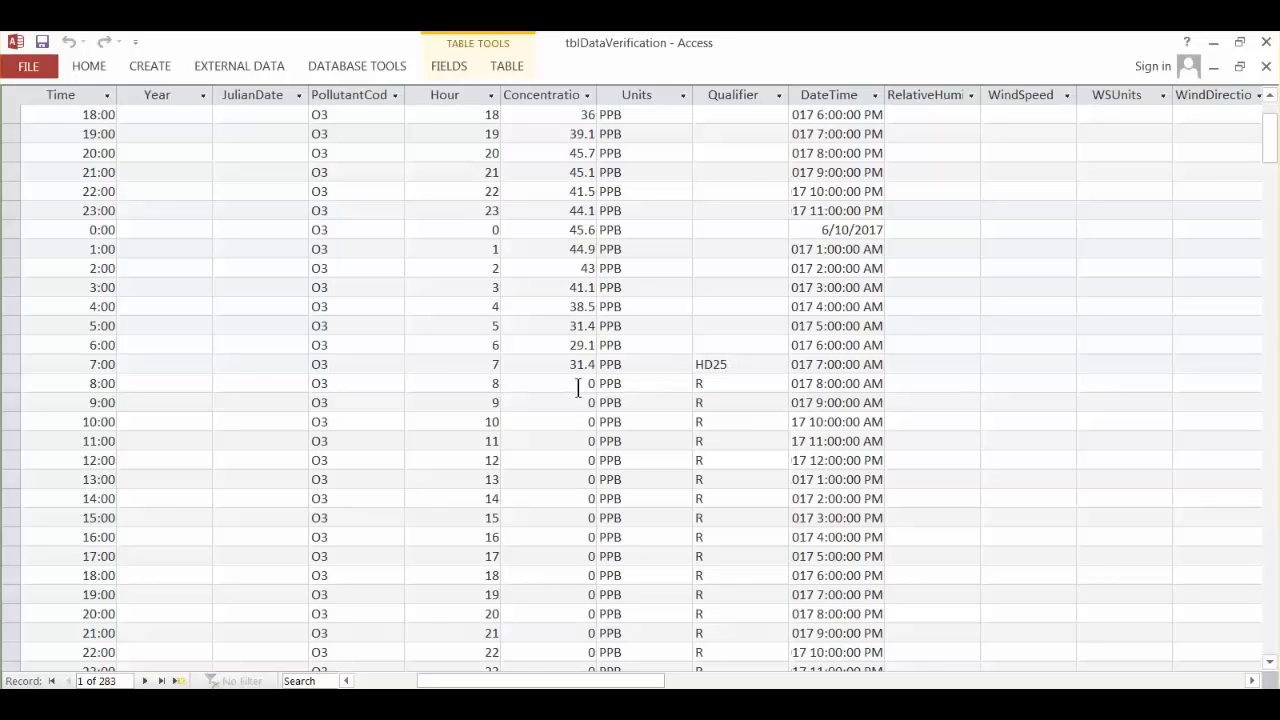
scroll(646, 388, "down", 1)
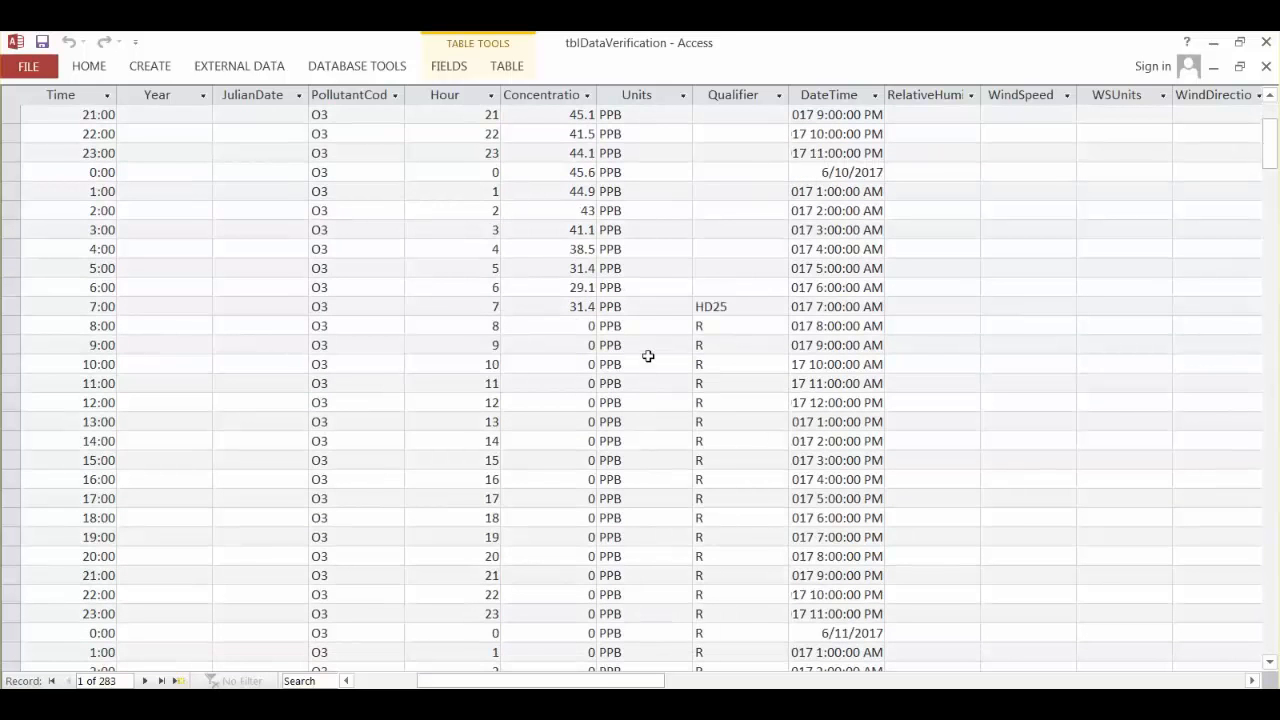
scroll(652, 325, "down", 15)
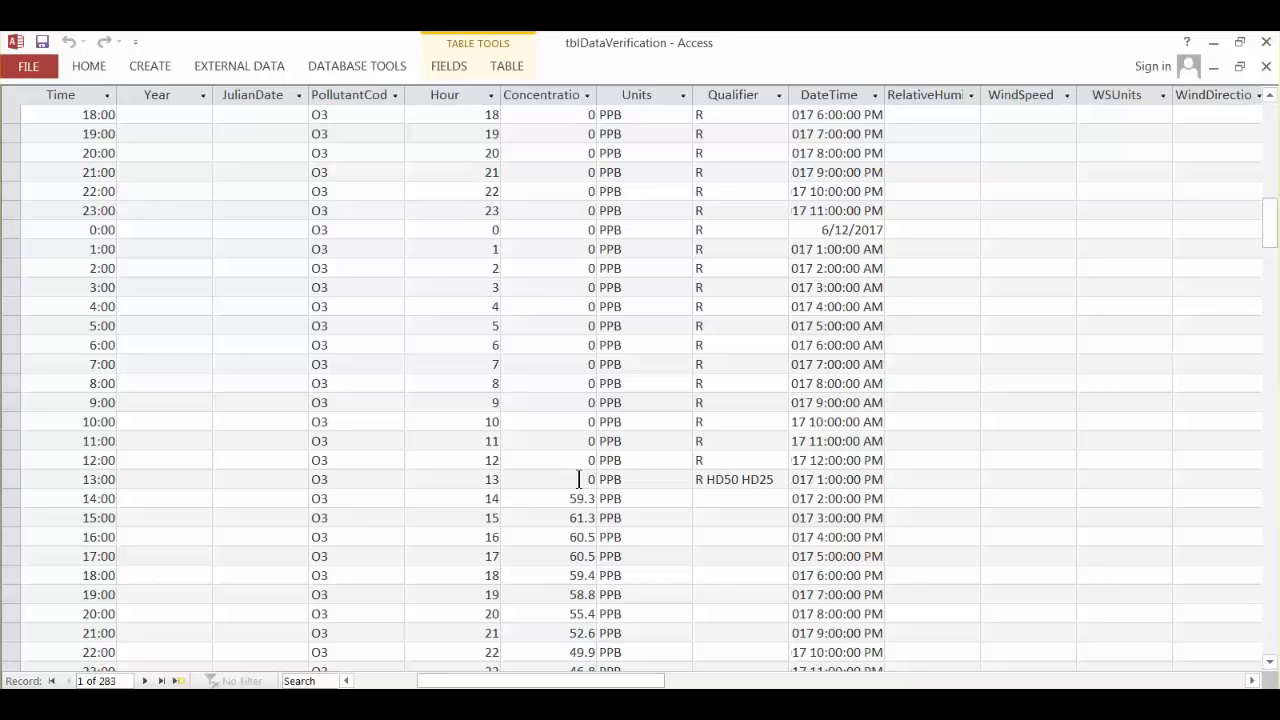
scroll(576, 465, "down", 2)
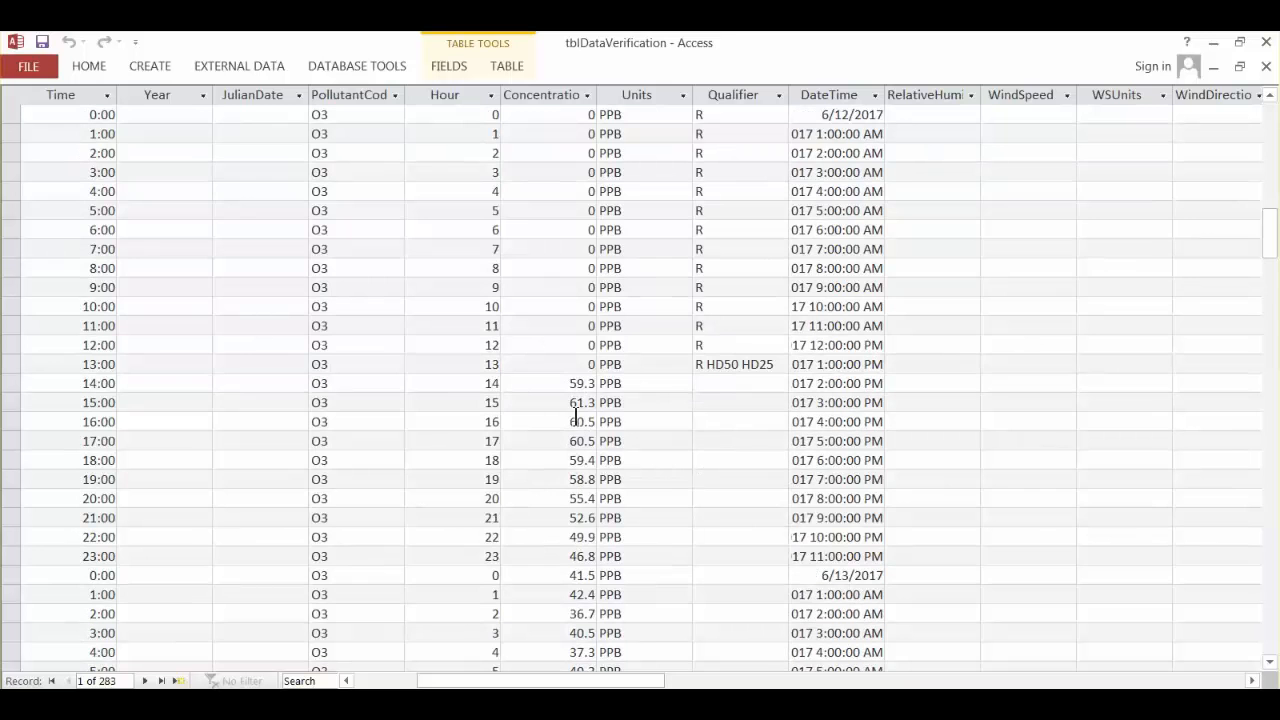
scroll(577, 415, "down", 2)
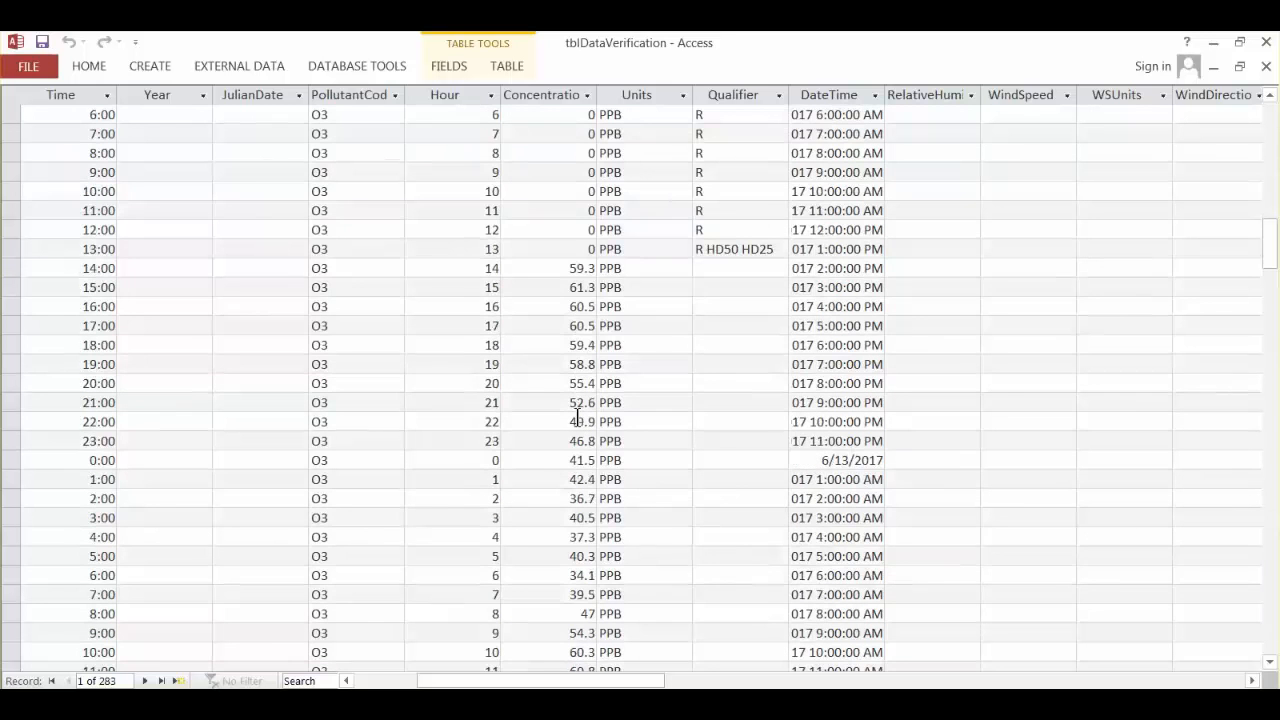
Step: Examine the qualifiers on the readings from 6/13/2017 onward against the hour-to-hour concentration changes, and close the data verification table
scroll(578, 410, "down", 4)
scroll(589, 383, "down", 10)
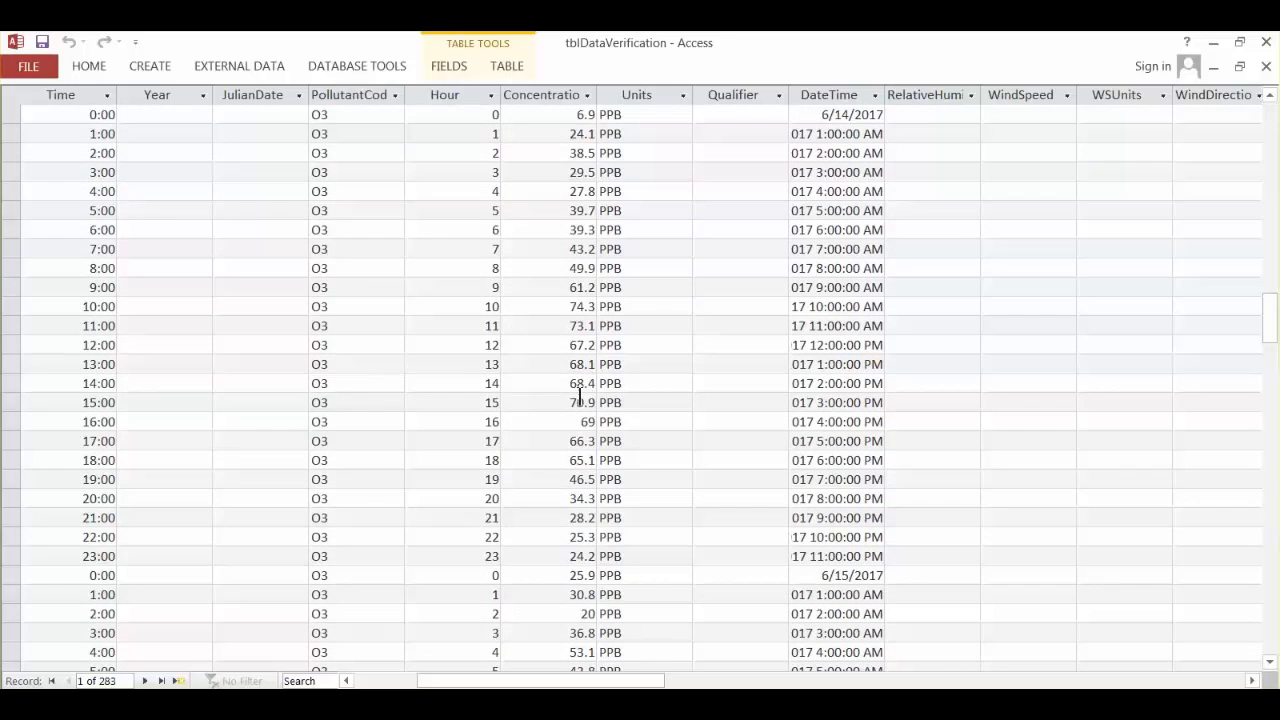
scroll(561, 531, "down", 7)
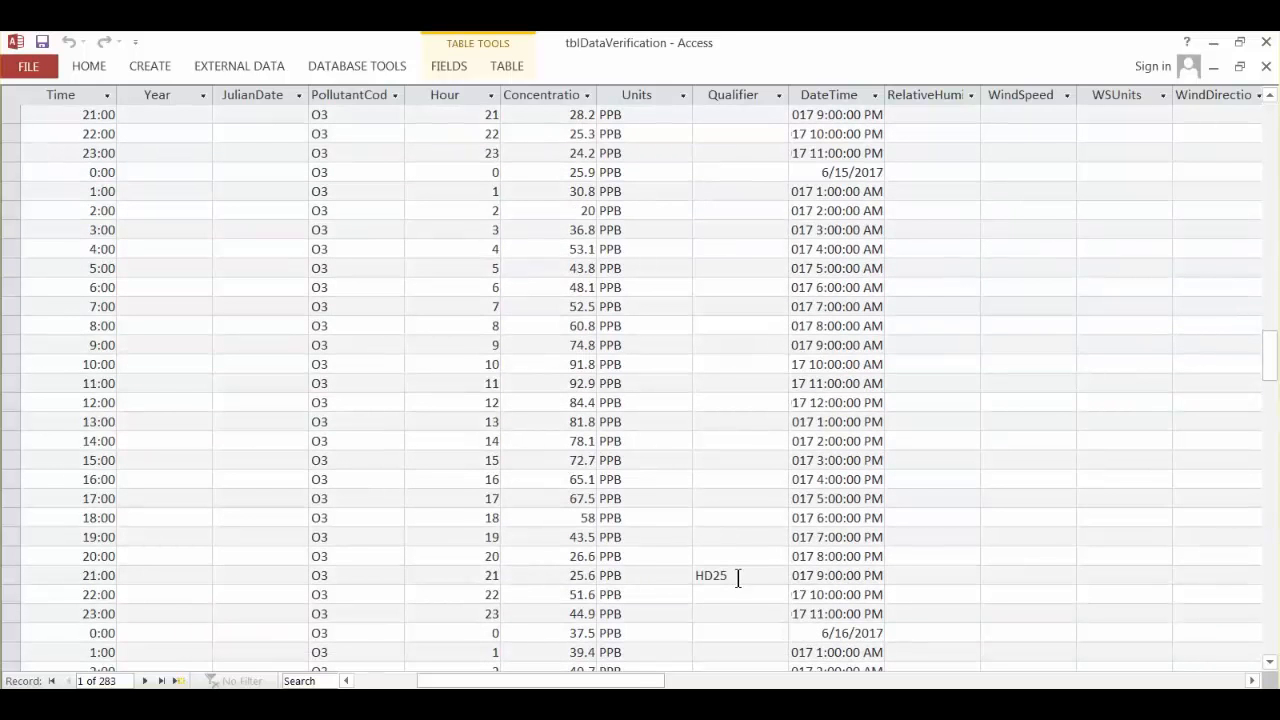
scroll(622, 505, "down", 6)
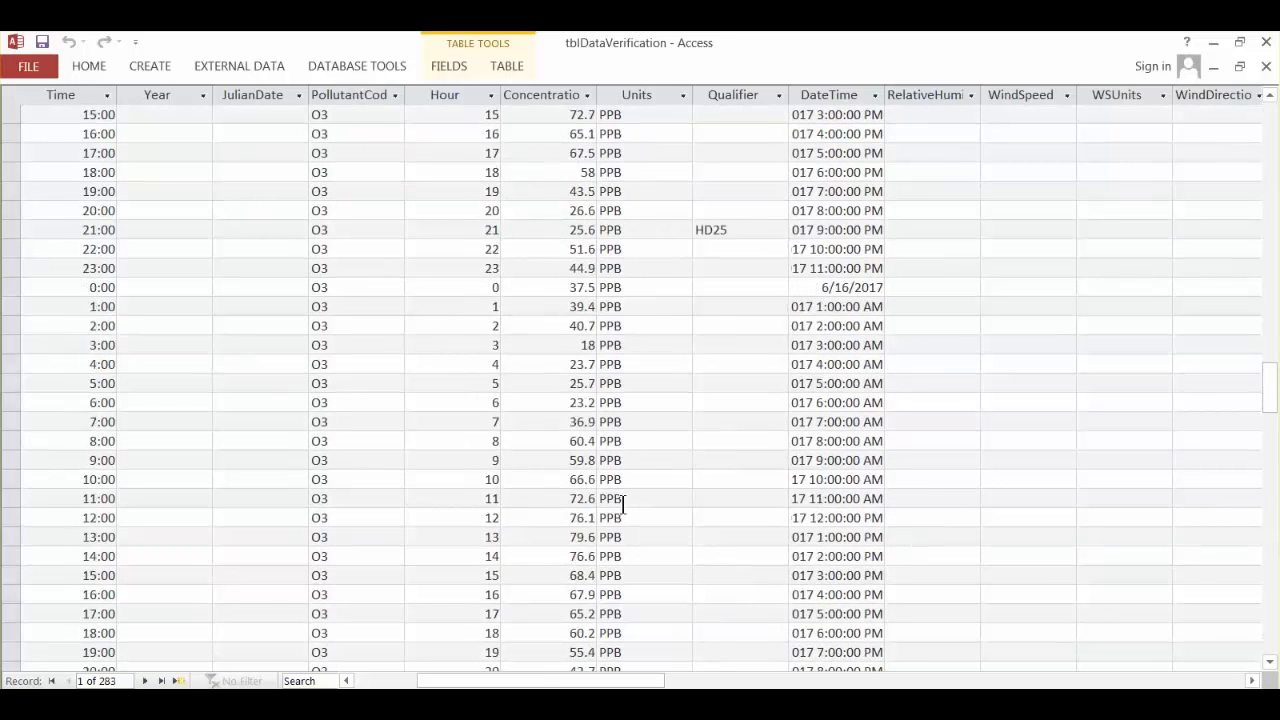
scroll(622, 505, "down", 3)
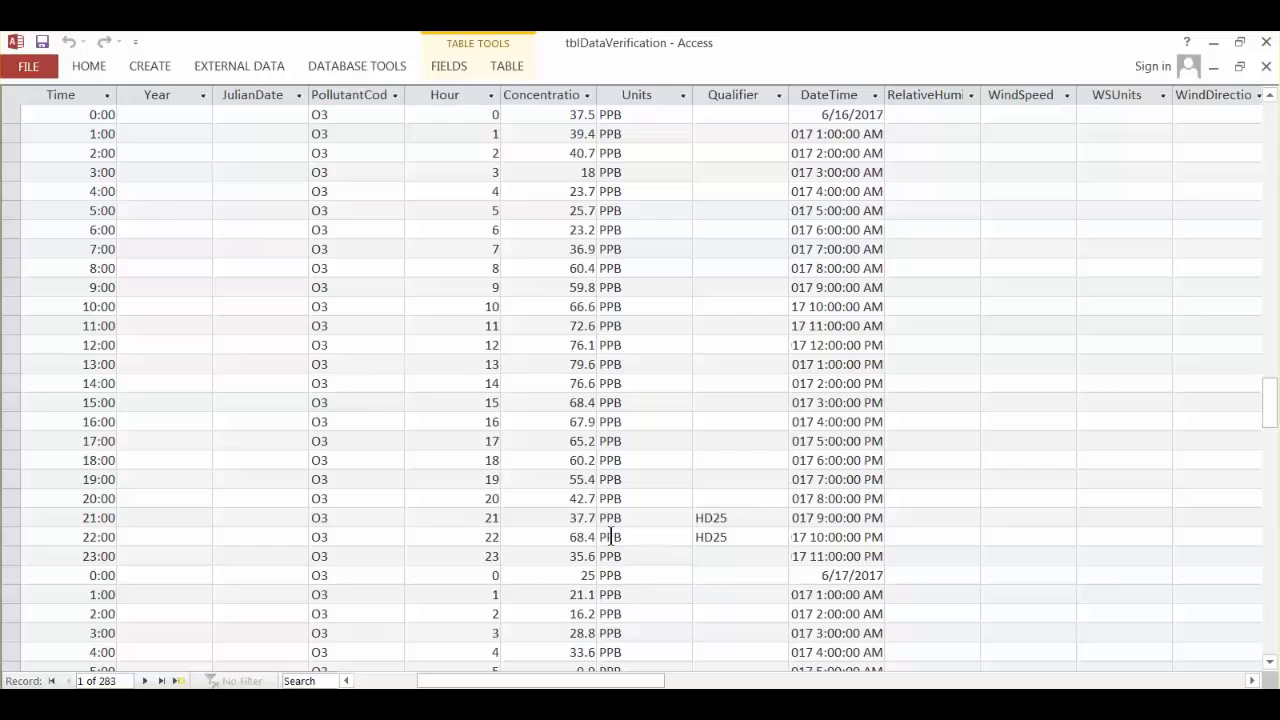
scroll(610, 537, "down", 1)
scroll(566, 336, "down", 3)
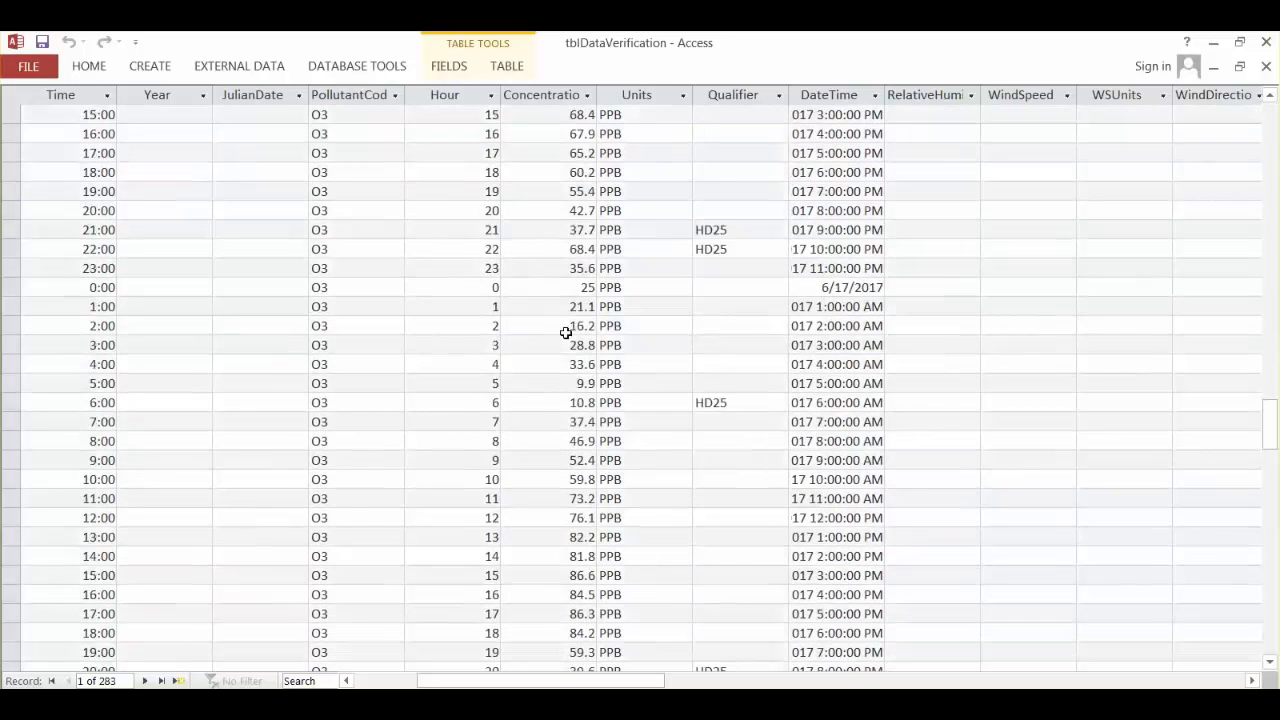
scroll(566, 336, "down", 2)
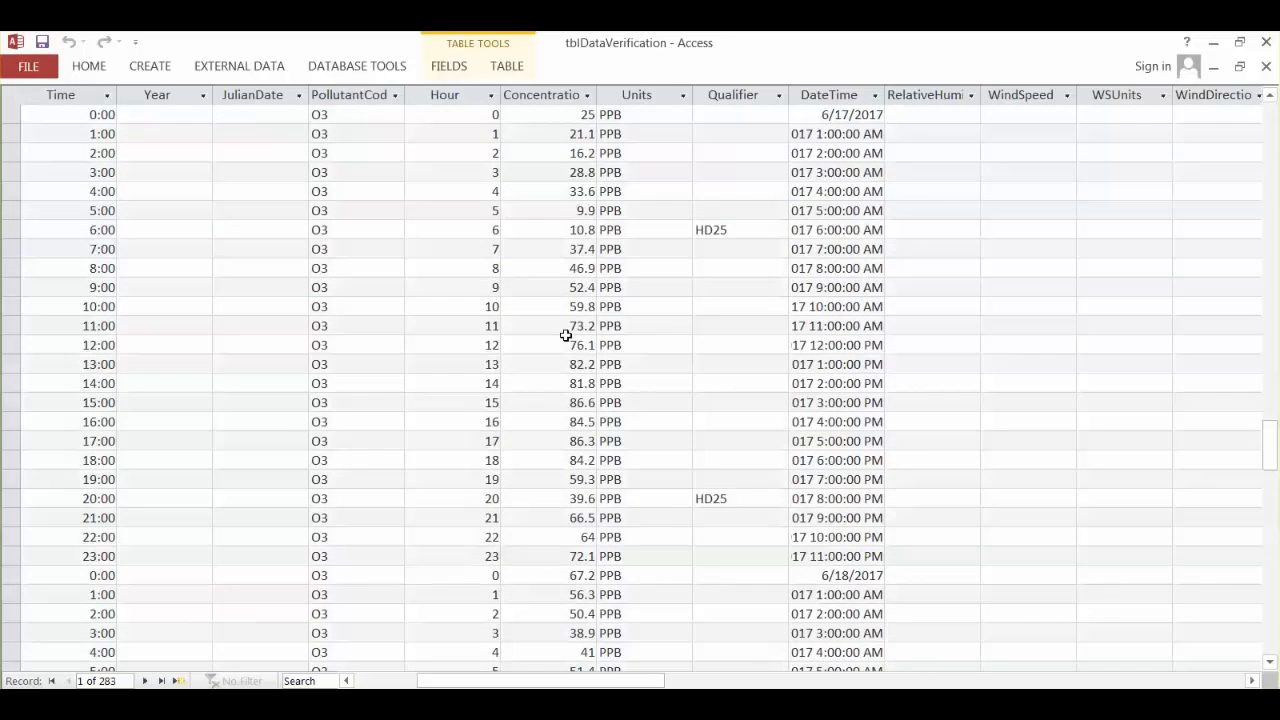
scroll(566, 383, "down", 19)
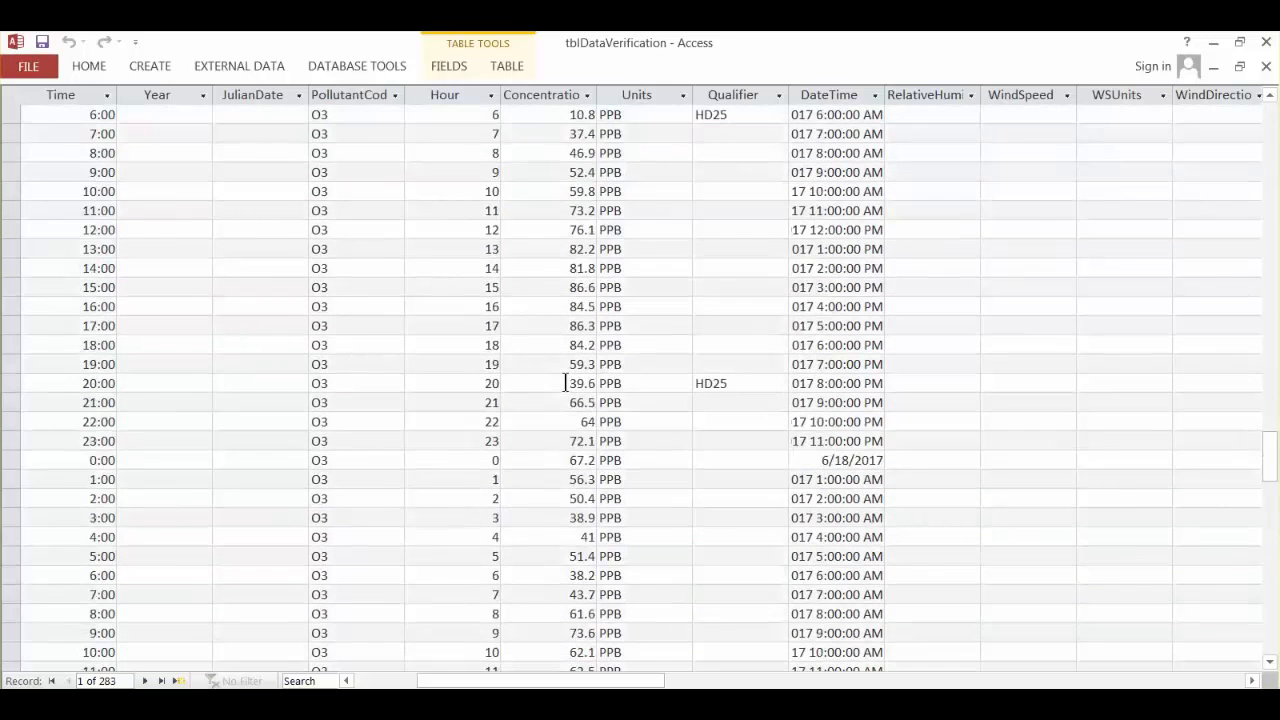
scroll(566, 383, "down", 6)
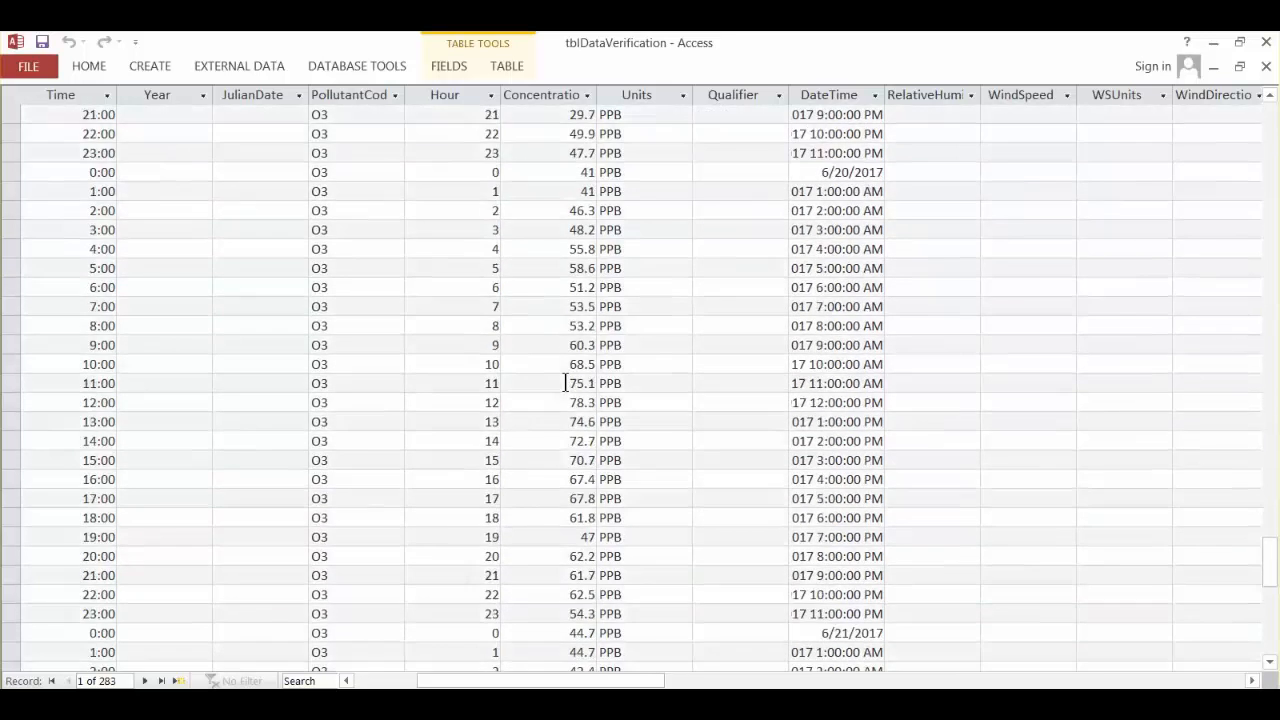
scroll(566, 390, "up", 5)
scroll(566, 387, "up", 20)
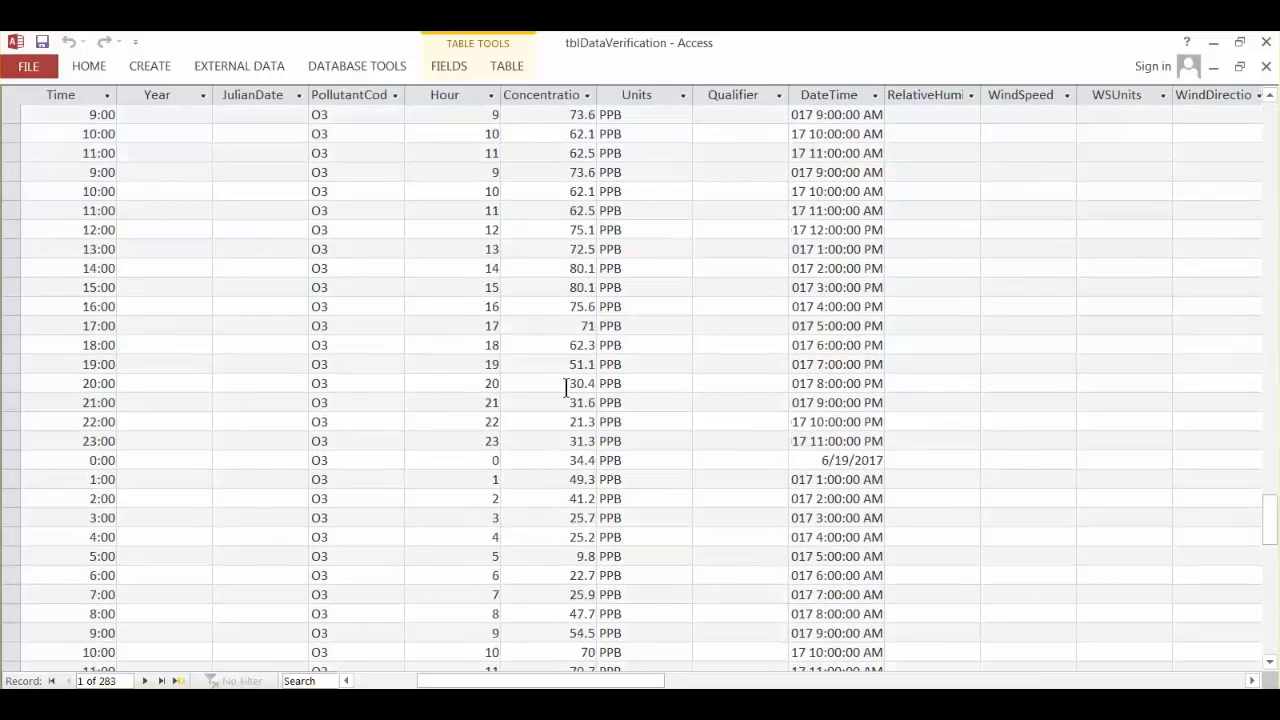
scroll(566, 390, "up", 6)
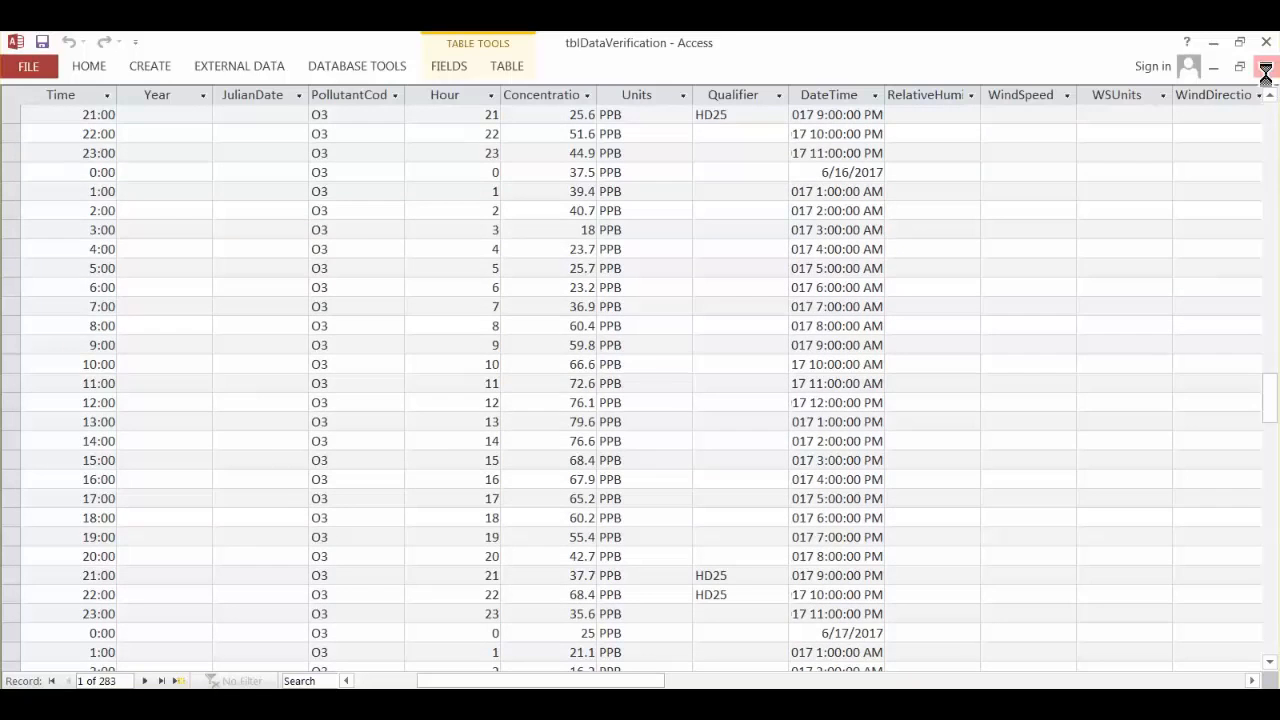
left_click(1265, 68)
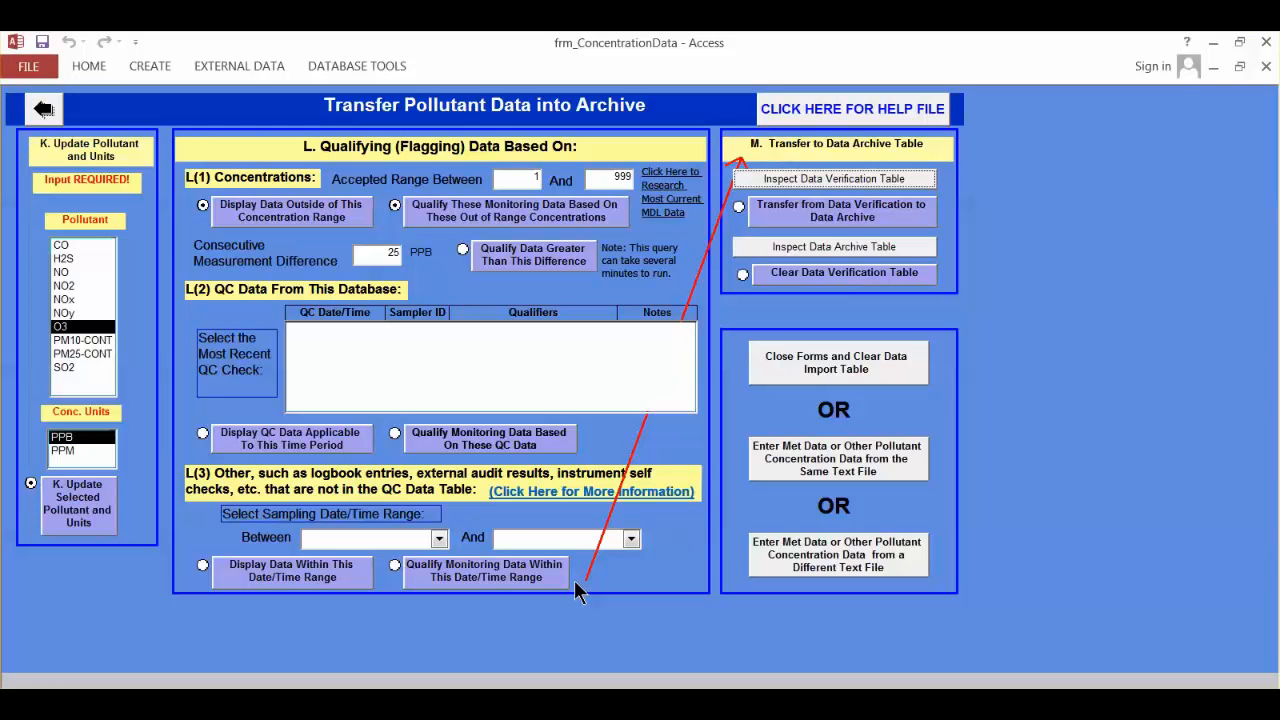
Step: View the start dates and times available for the sampling date/time range without selecting one
left_click(437, 541)
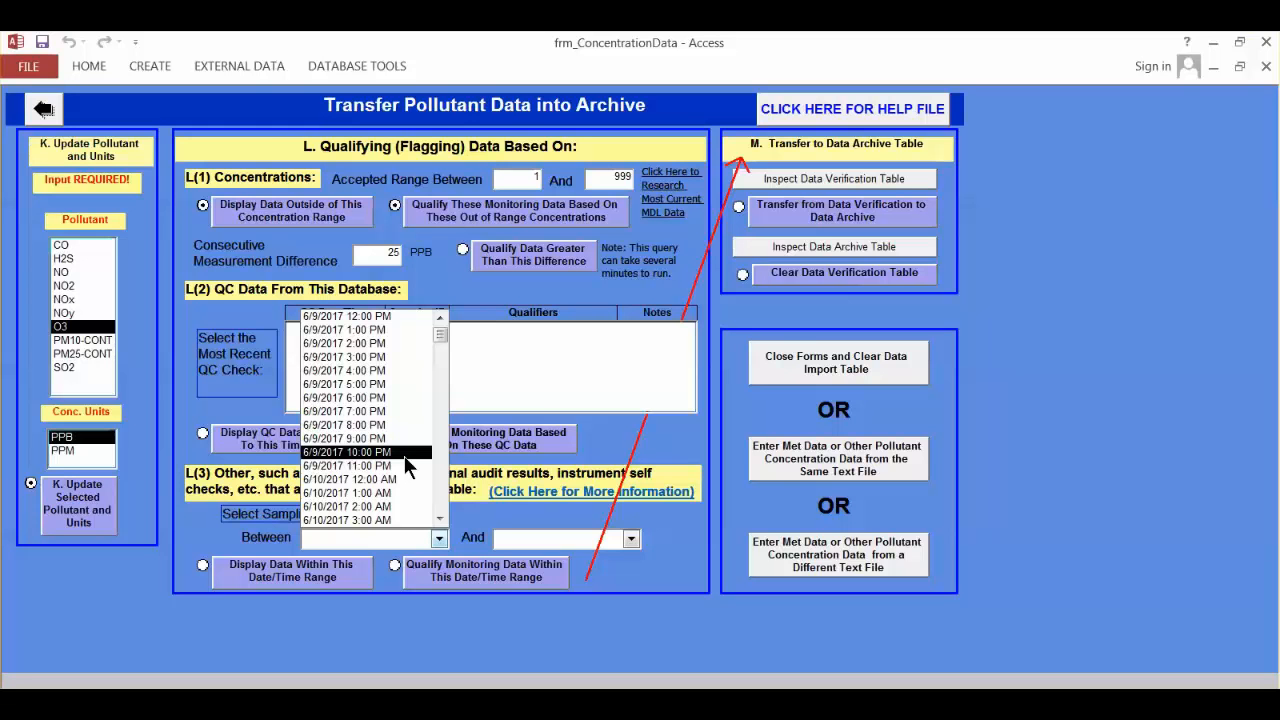
left_click(424, 643)
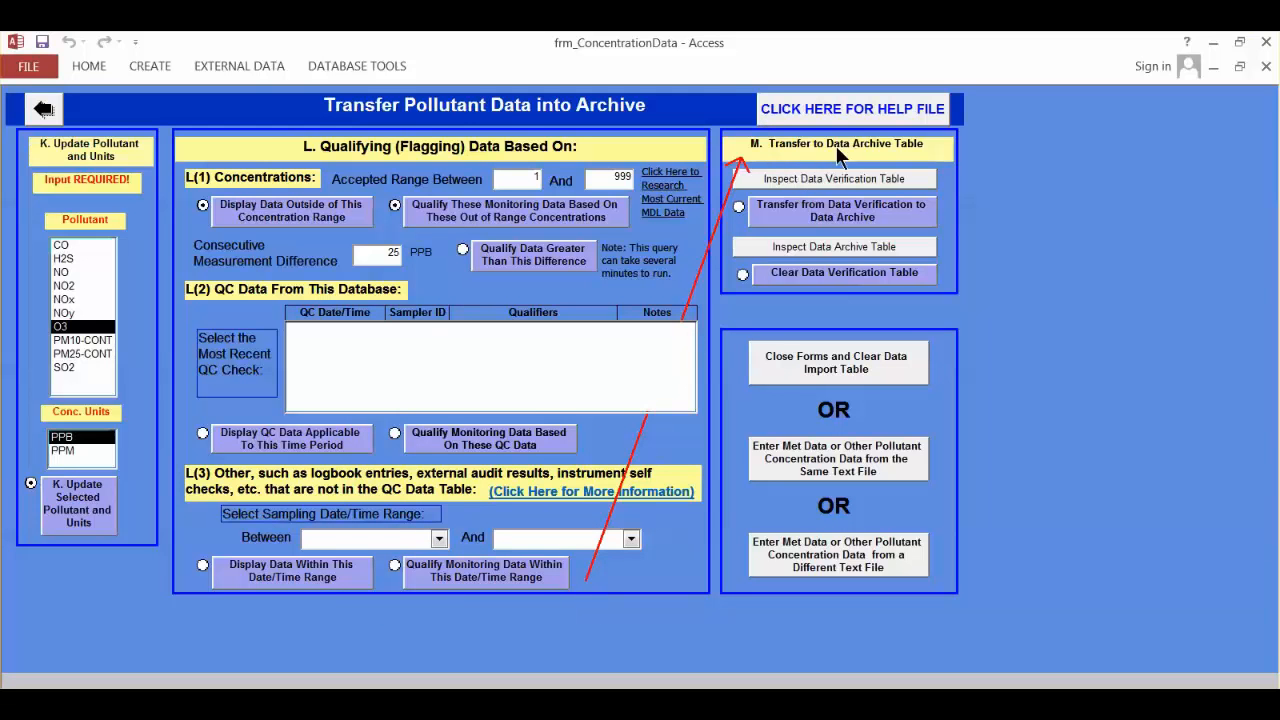
Step: Try to transfer the data from the verification table to the data archive, and open the data archive table for inspection
left_click(879, 221)
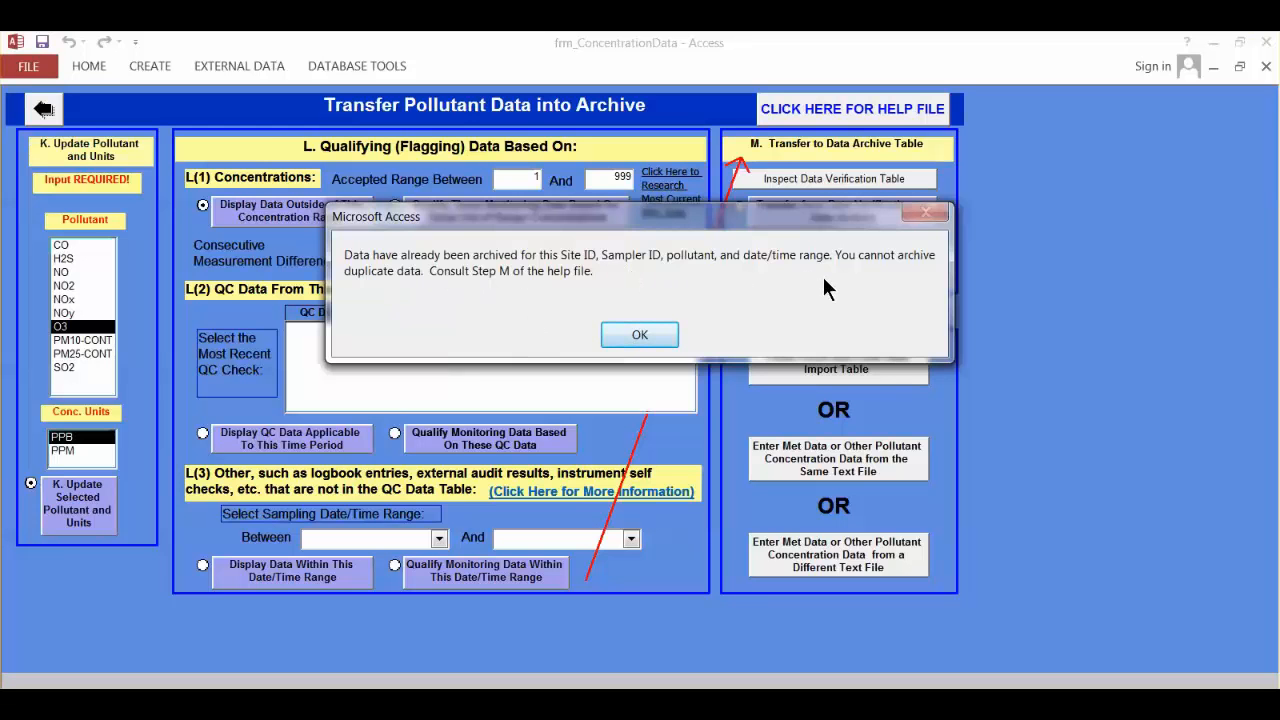
left_click(664, 336)
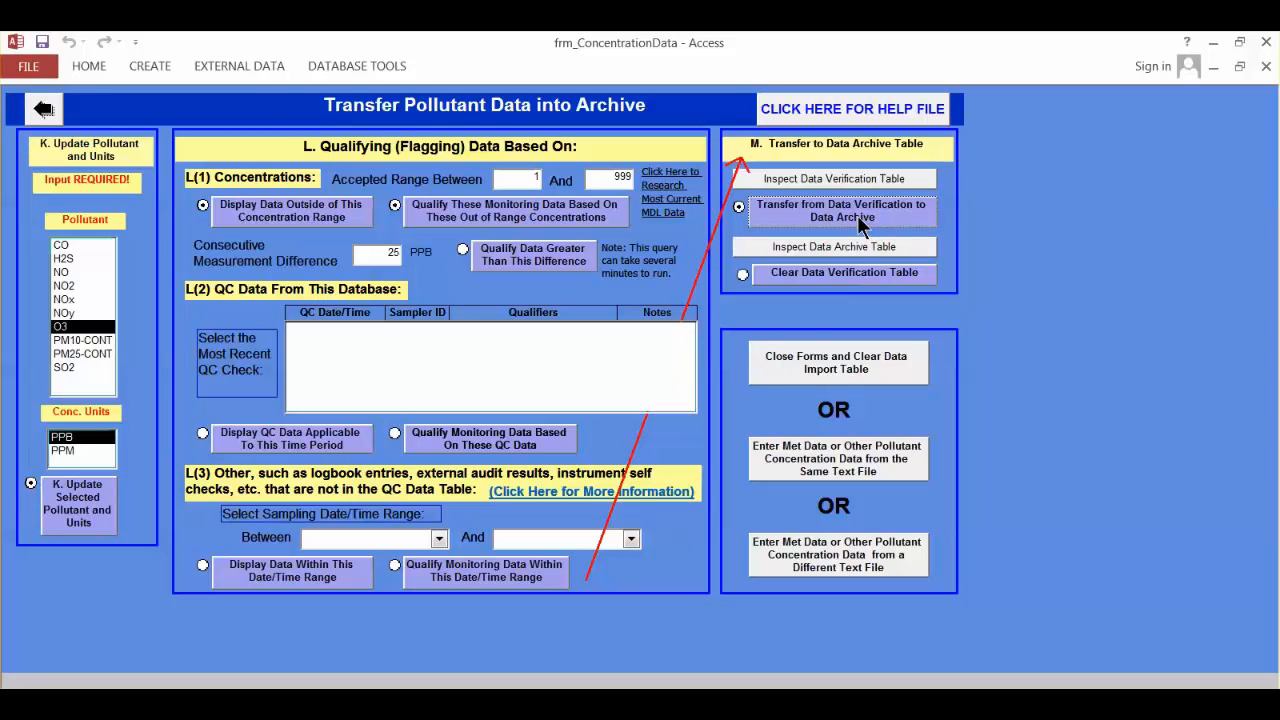
left_click(857, 246)
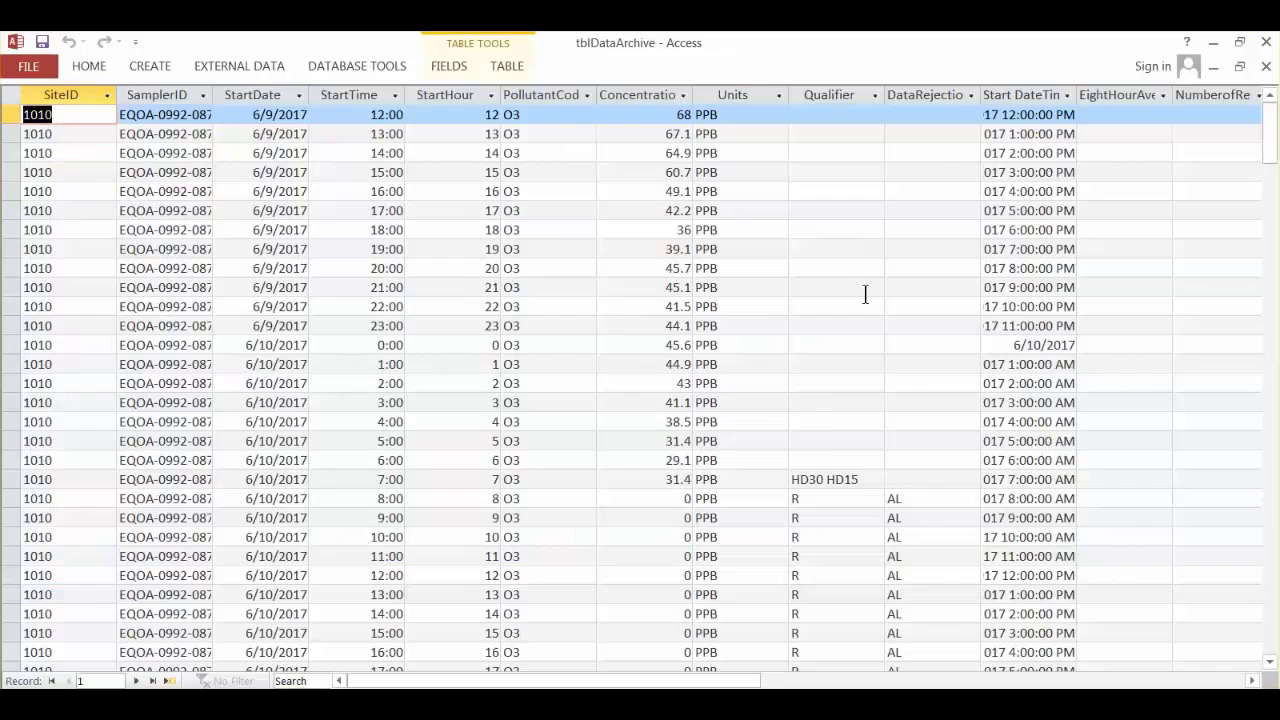
Step: Examine the qualifiers and data rejection codes of the 6/9/2017 to 6/11/2017 ozone readings in the data archive table, and close the table
scroll(865, 294, "down", 2)
scroll(865, 294, "down", 5)
scroll(866, 294, "up", 7)
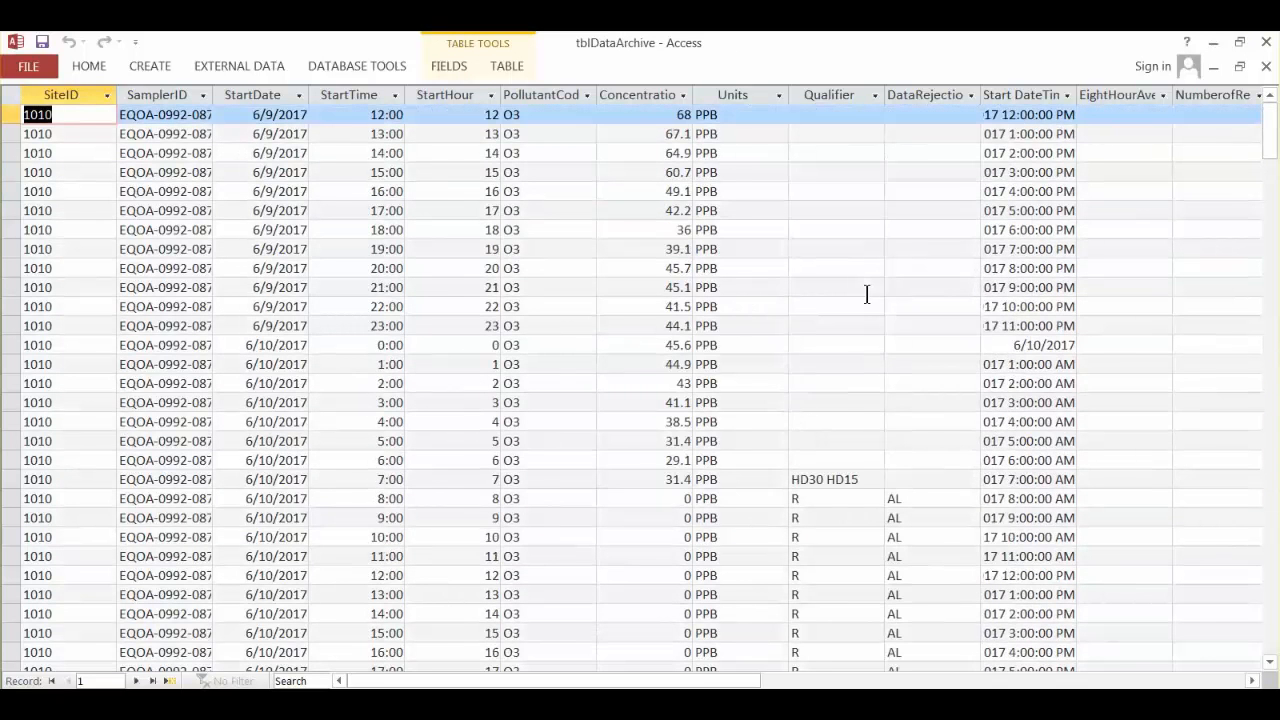
scroll(867, 294, "down", 3)
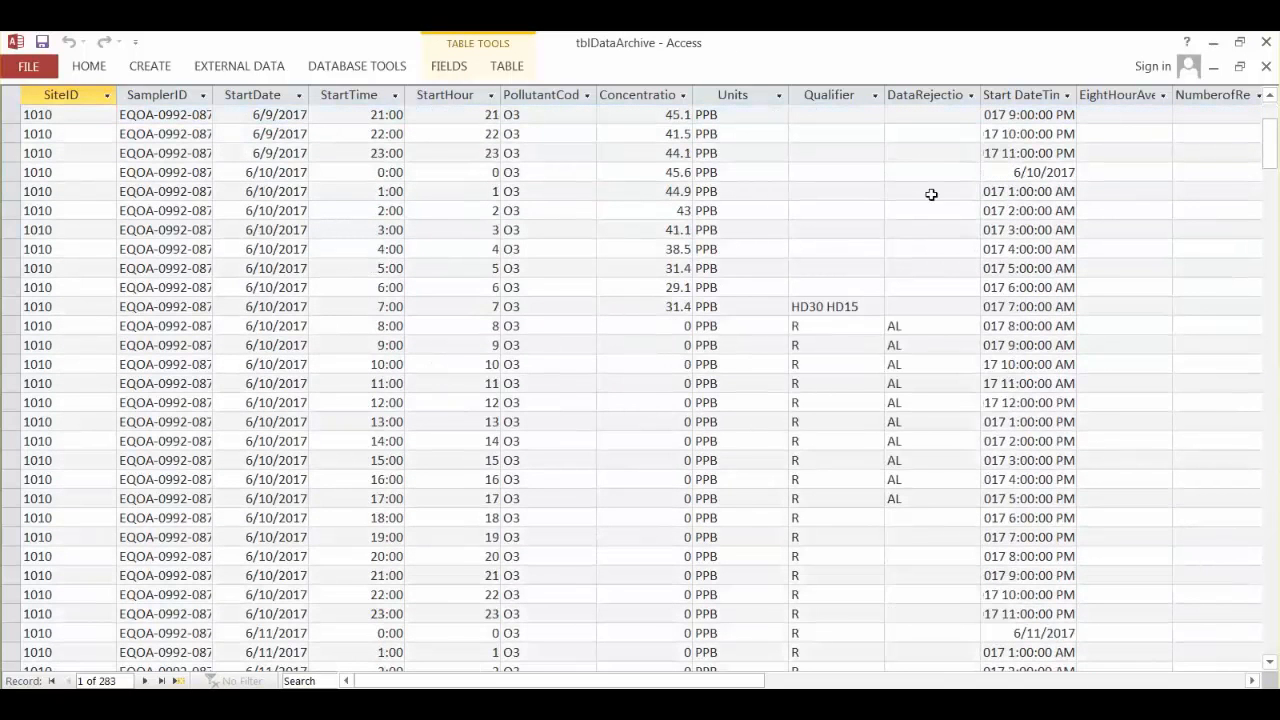
left_click(1266, 66)
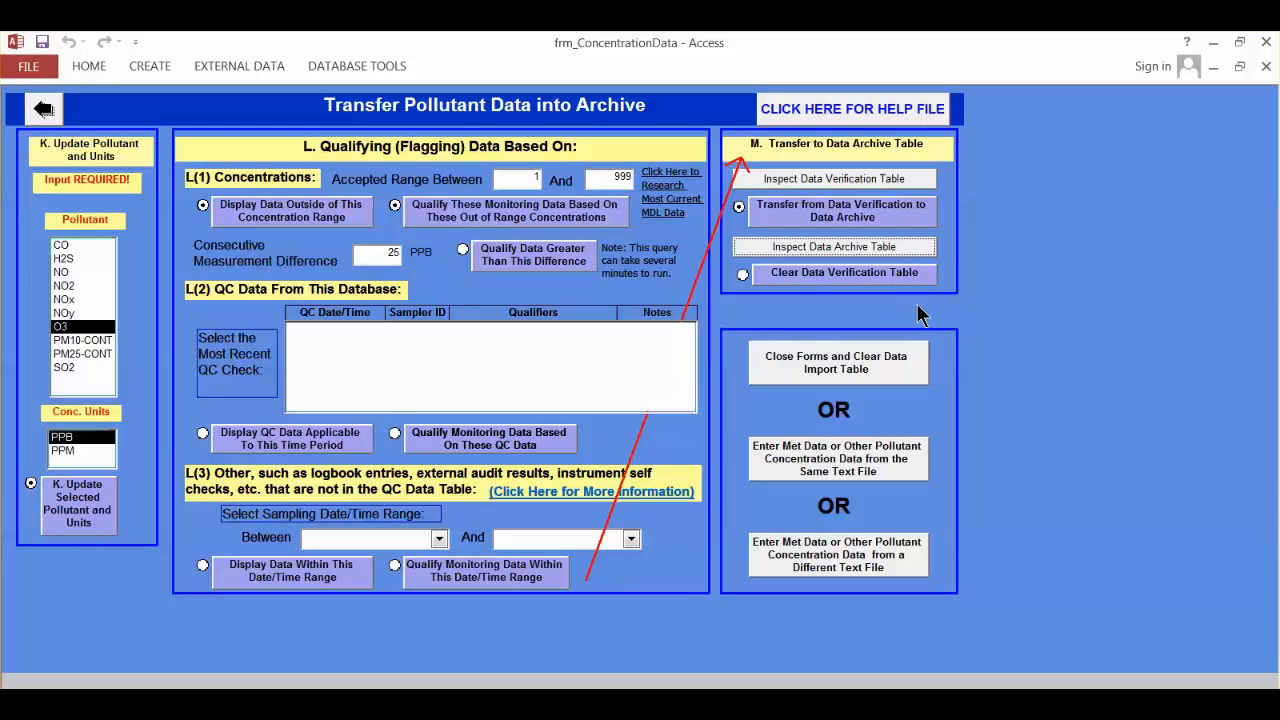
Step: Delete all records from the data verification table, and run the option that closes the forms and clears the data import table
left_click(797, 283)
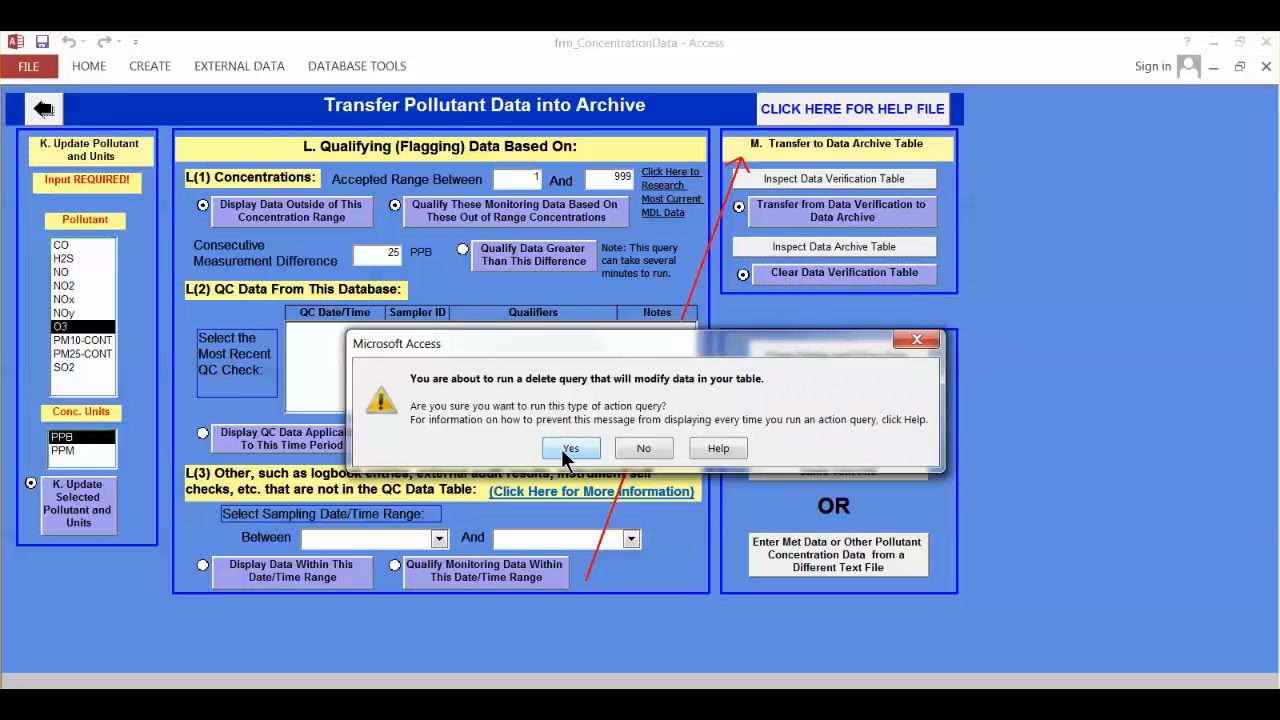
left_click(568, 451)
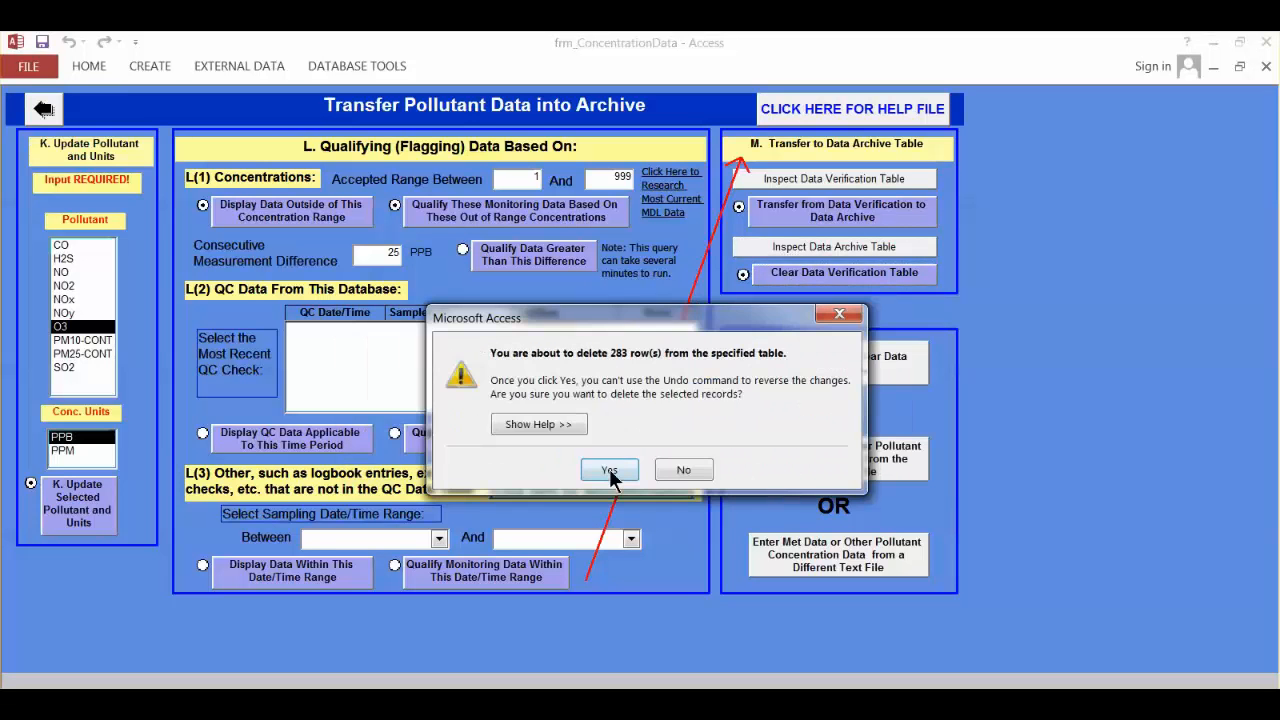
left_click(610, 470)
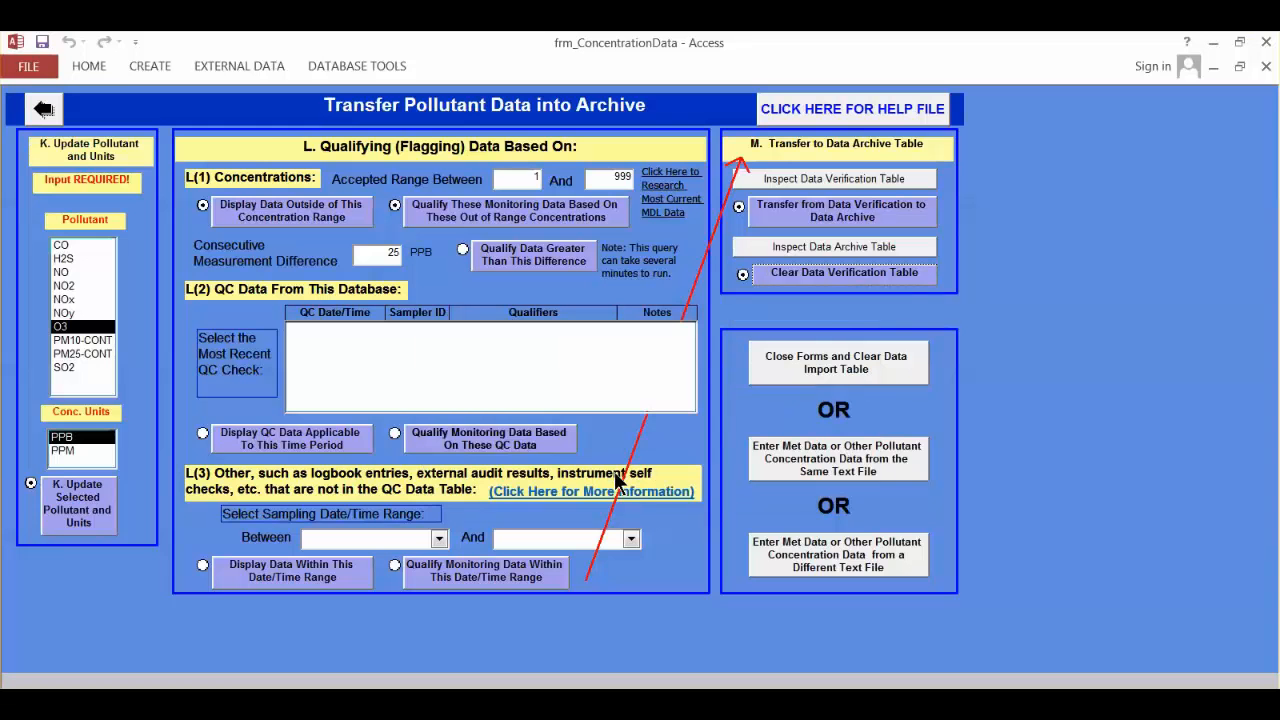
left_click(806, 369)
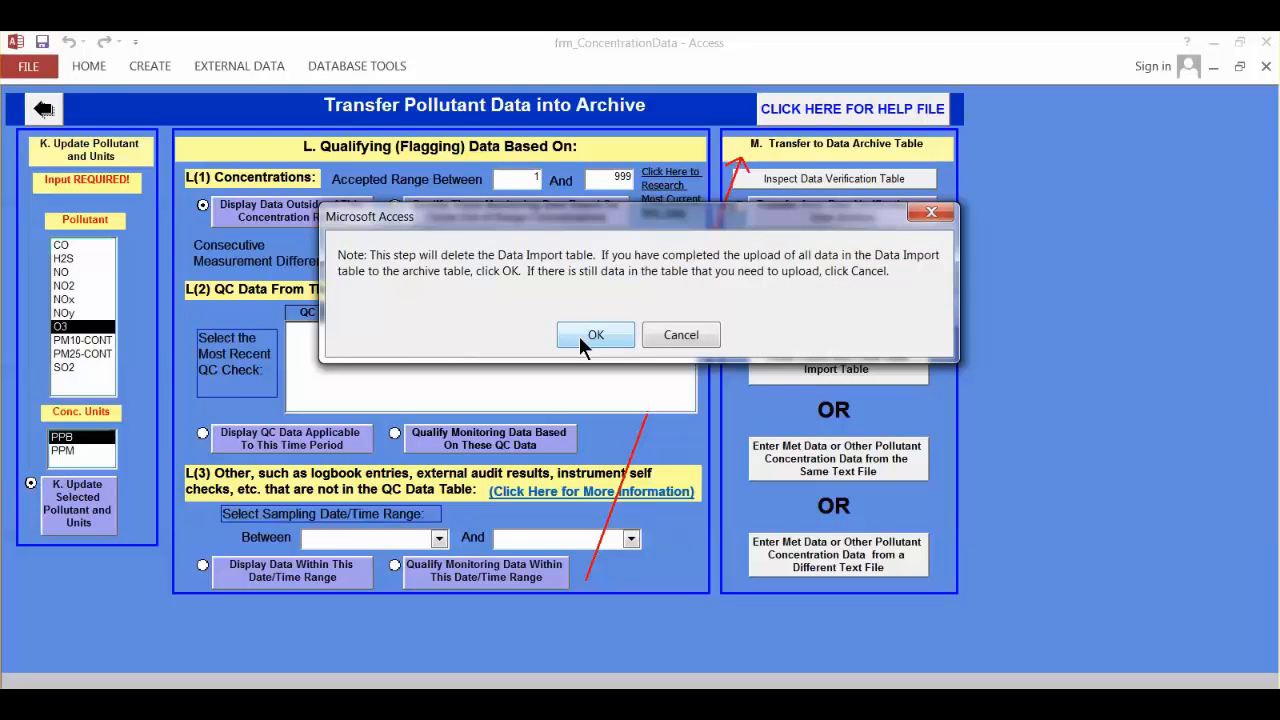
left_click(595, 335)
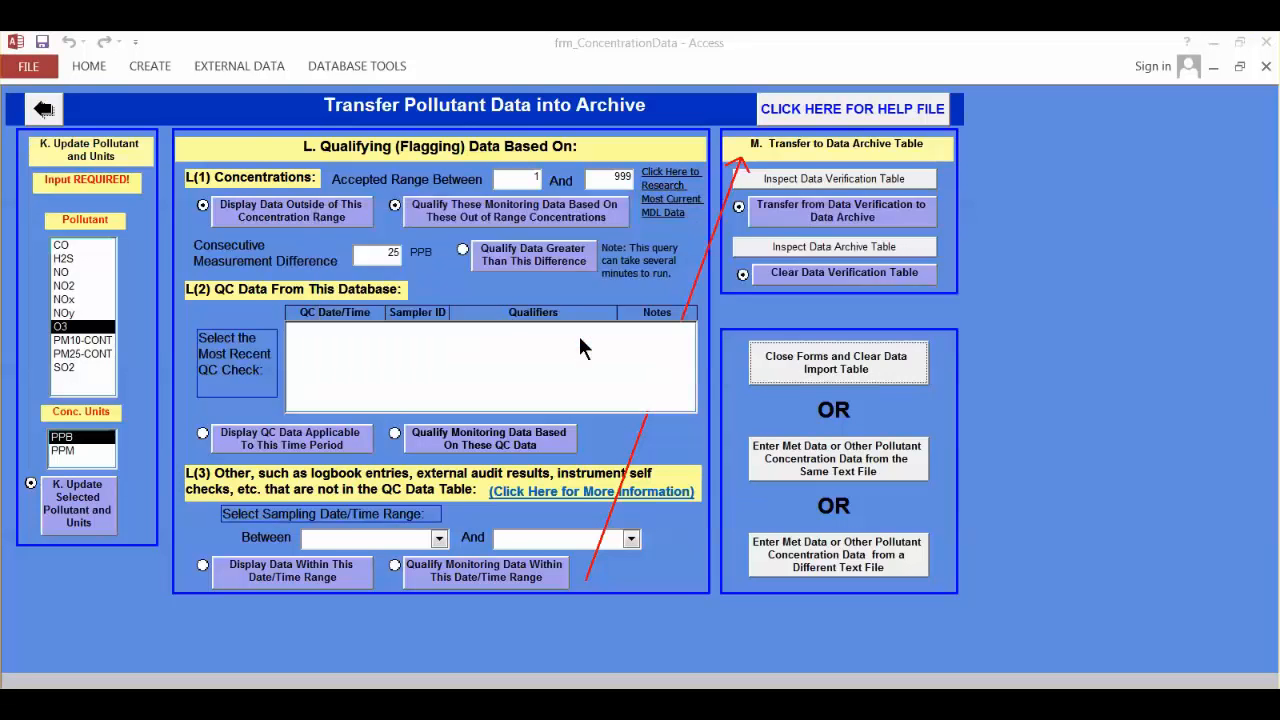